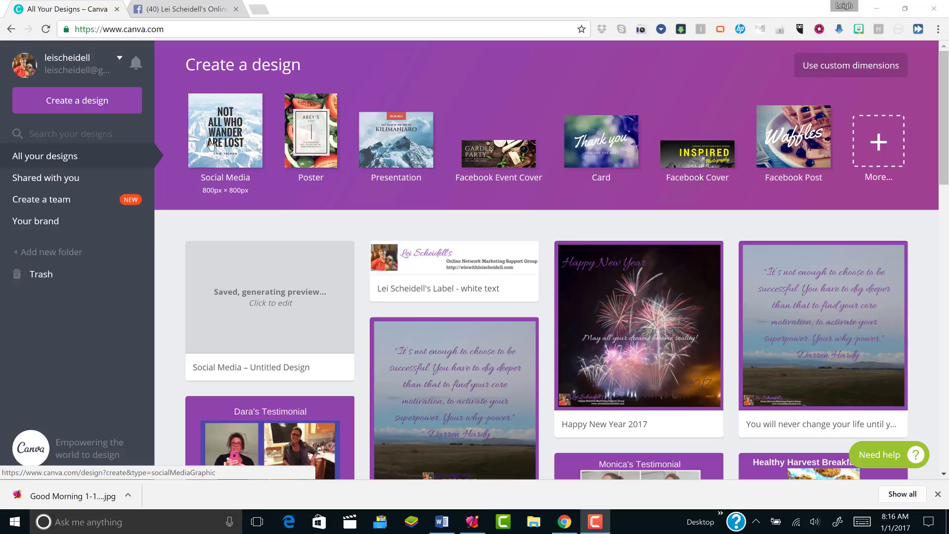
# Open the More... design-type catalogue and scroll through it and back to the top
pyautogui.click(880, 143)
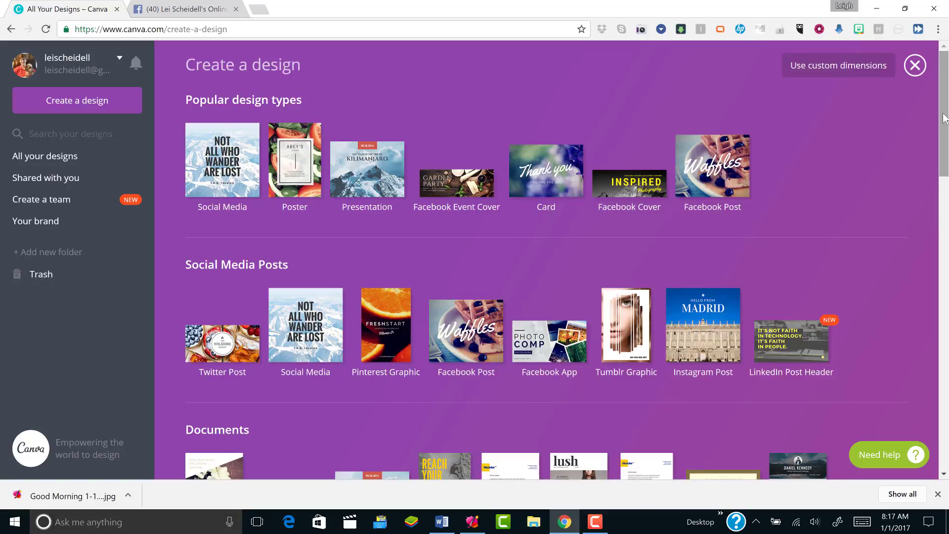
pyautogui.moveTo(943, 119); pyautogui.dragTo(948, 352)
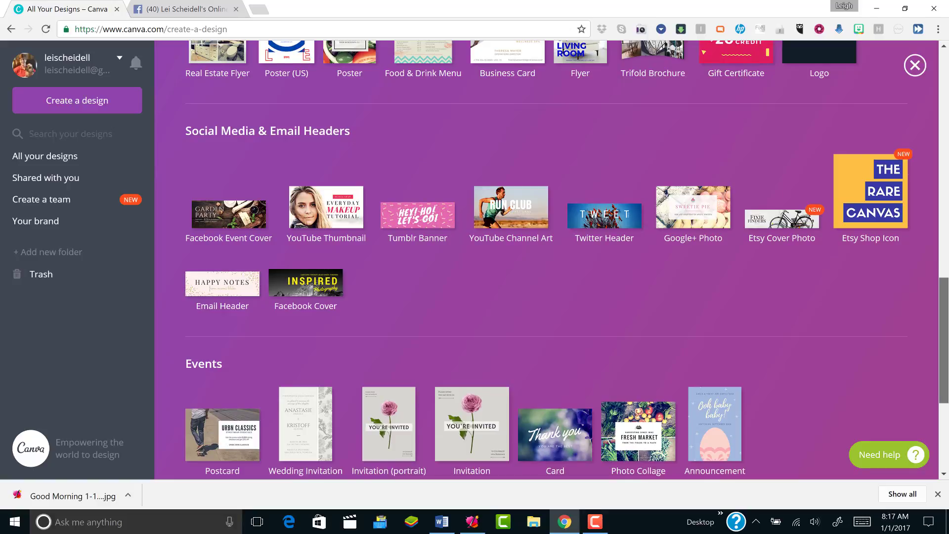
pyautogui.moveTo(948, 352); pyautogui.dragTo(948, 385)
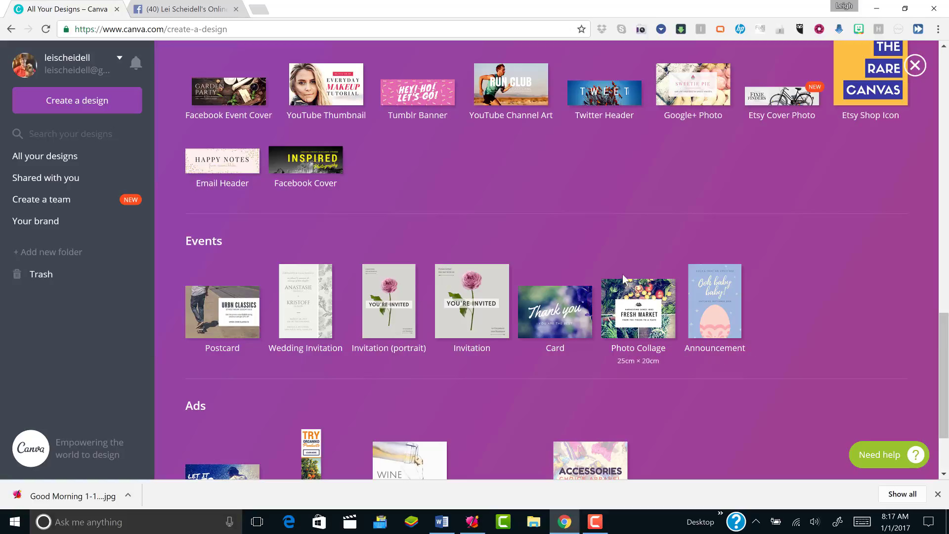
pyautogui.moveTo(946, 346); pyautogui.dragTo(945, 388)
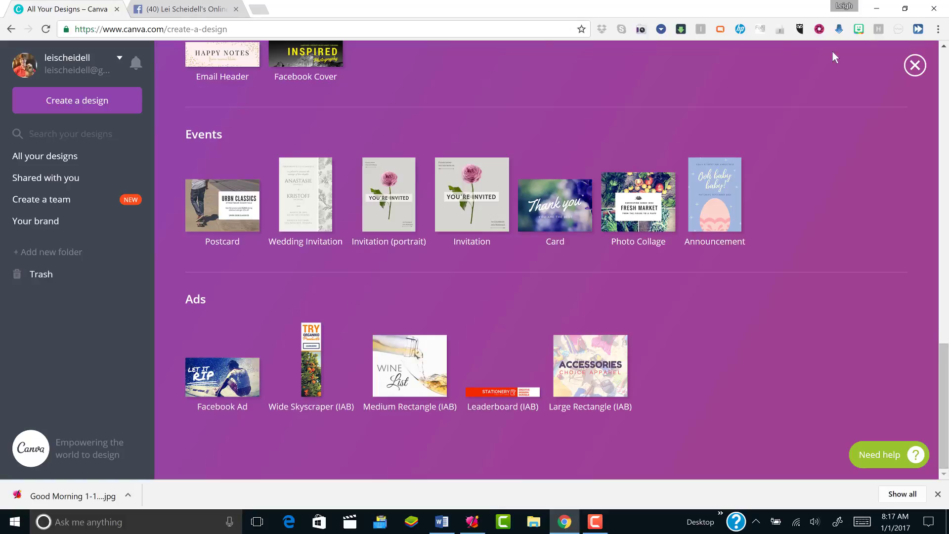
pyautogui.moveTo(947, 390); pyautogui.dragTo(946, 96)
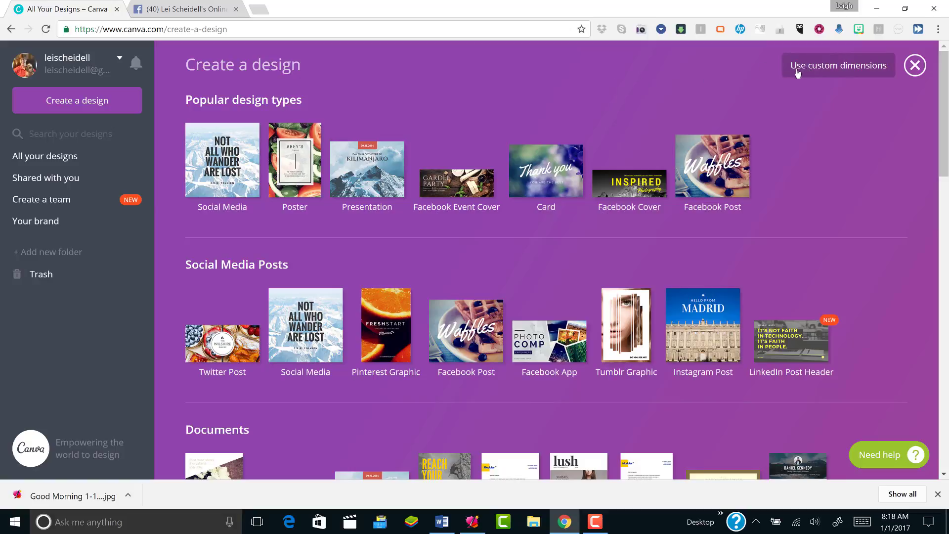
# Create a blank custom design 500 px wide and 100 px high
pyautogui.click(836, 73)
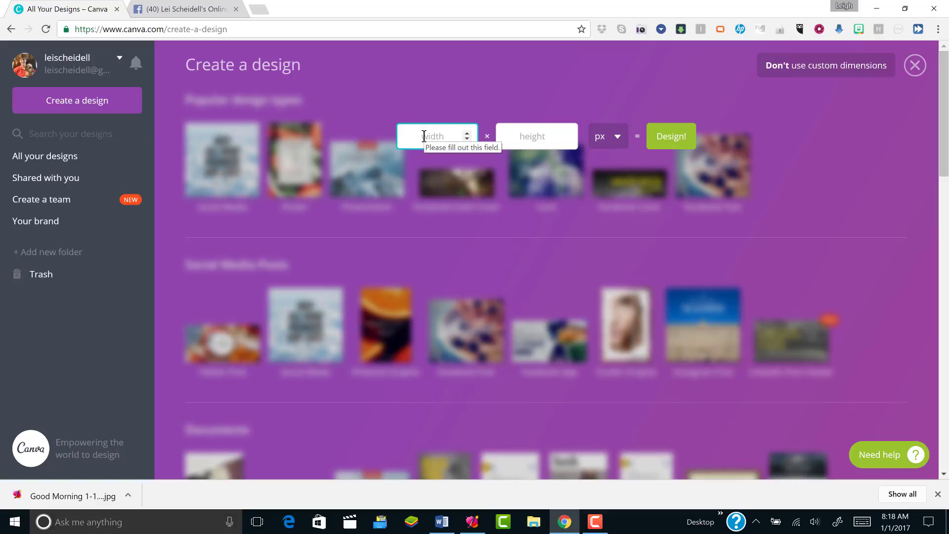
pyautogui.write('500')
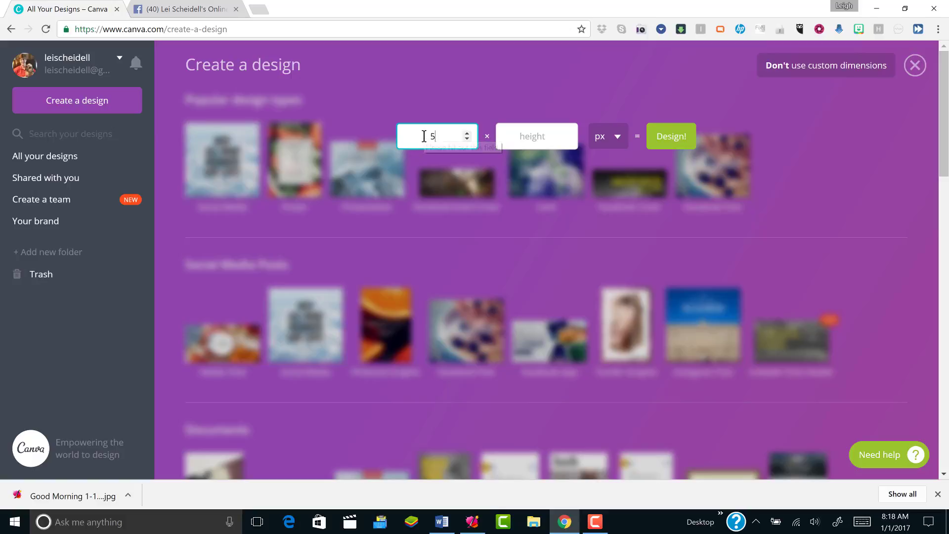
pyautogui.click(526, 140)
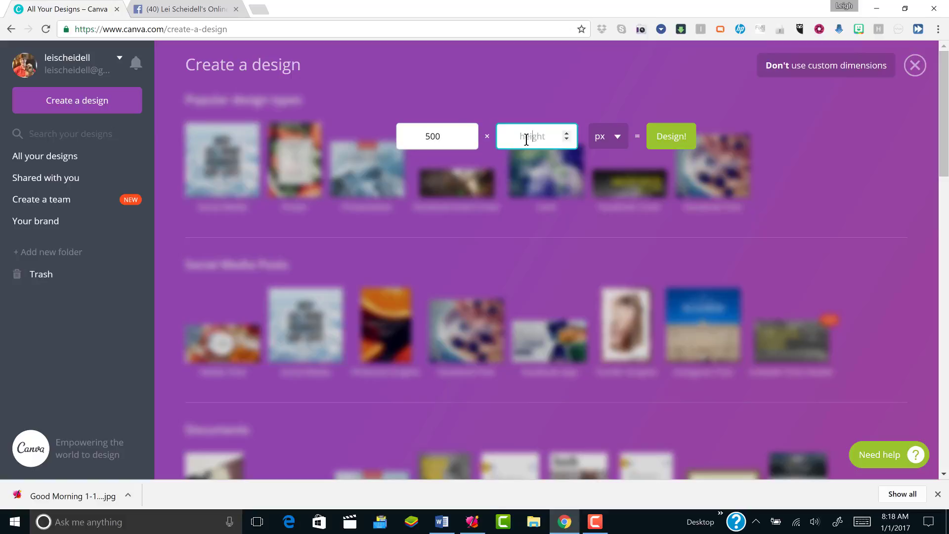
pyautogui.write('100')
pyautogui.click(670, 141)
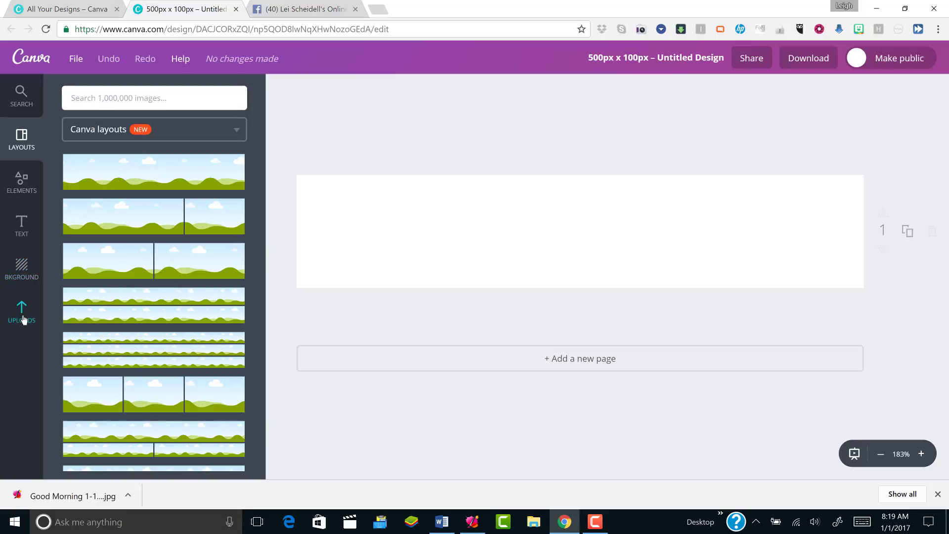
# Show the Text panel's heading and font-combination options and add a heading
pyautogui.click(22, 226)
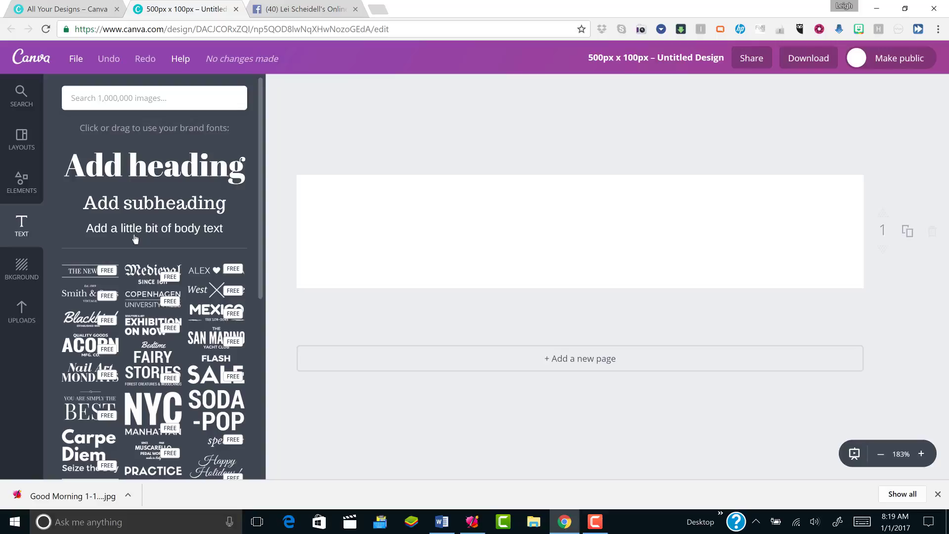
pyautogui.click(157, 173)
# Move the heading toward the top and set it in Allura at size 24
pyautogui.doubleClick(438, 290)
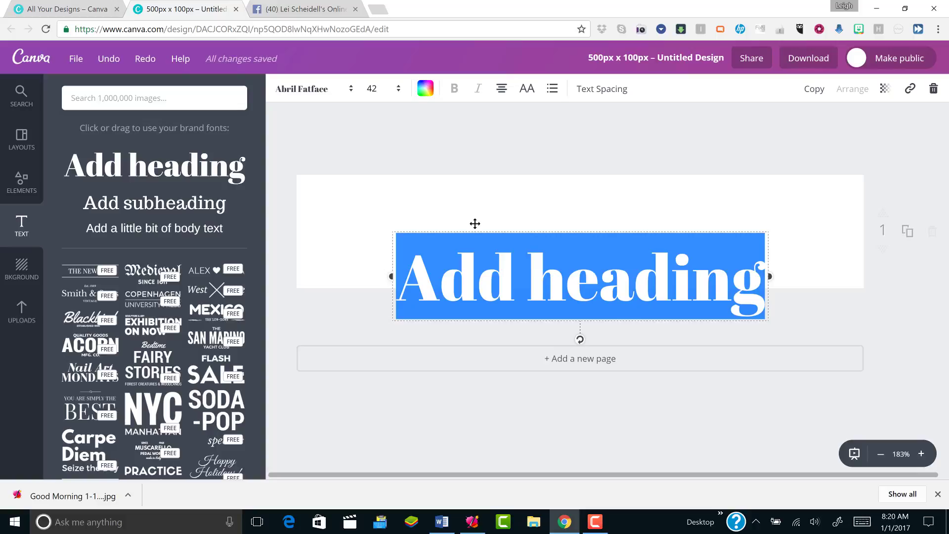
pyautogui.moveTo(475, 223); pyautogui.dragTo(376, 177)
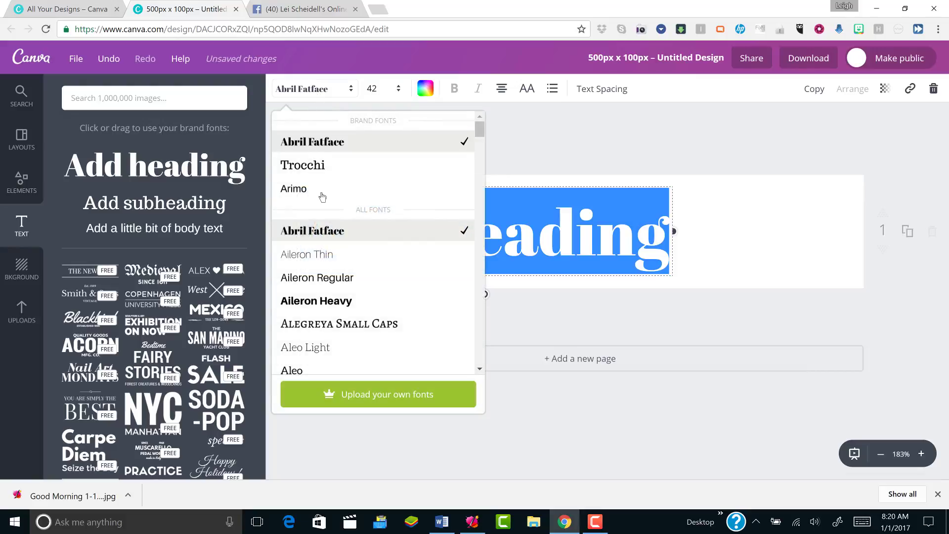
pyautogui.scroll(-5, 451, 301)
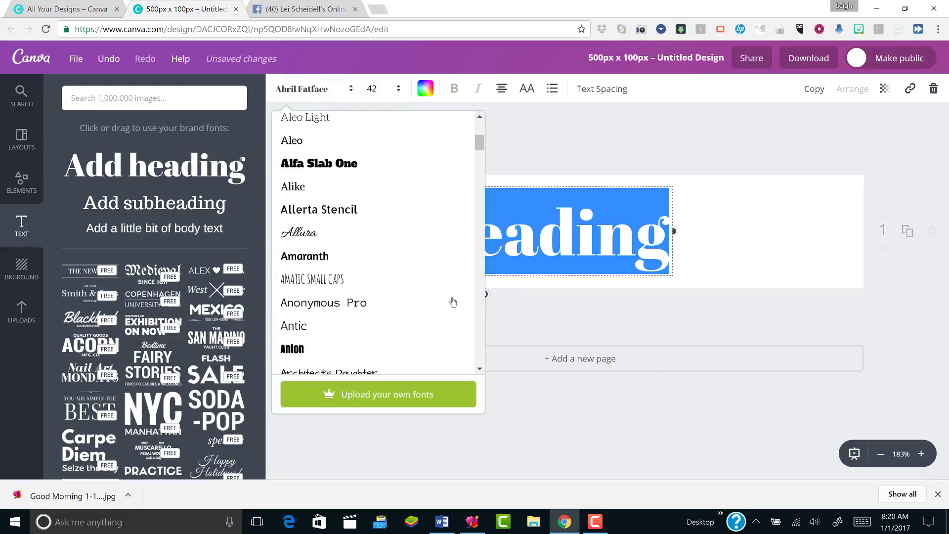
pyautogui.click(340, 238)
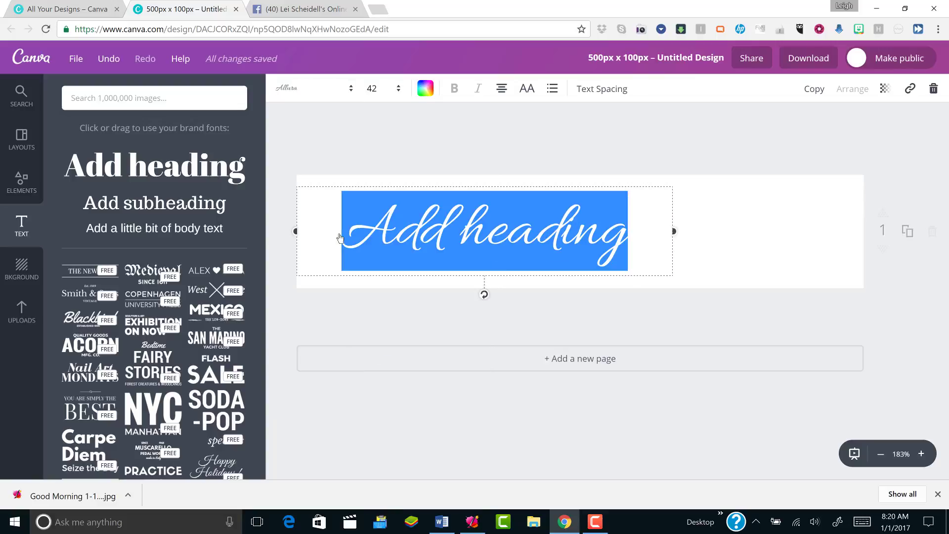
pyautogui.click(376, 93)
pyautogui.click(373, 178)
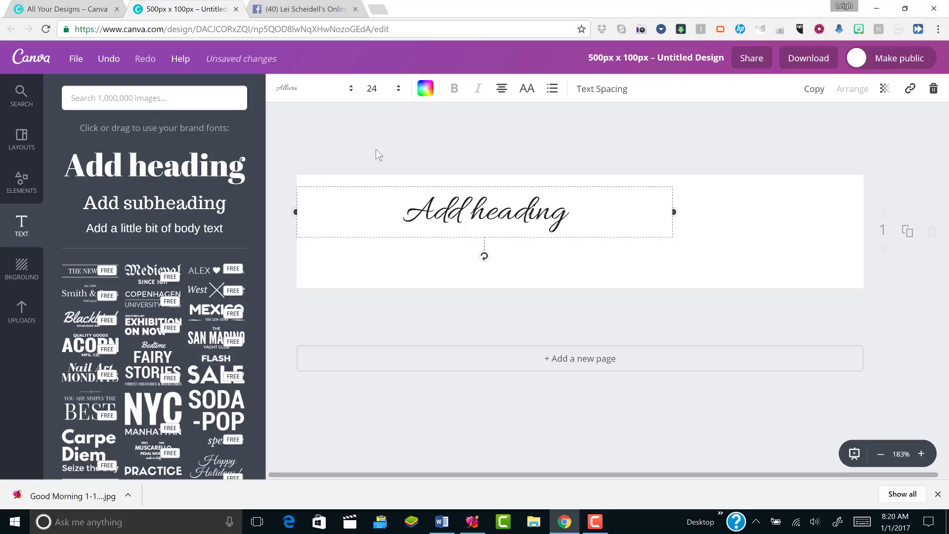
# Try the Creepster and Bebas Neue fonts on the heading, then return to Allura
pyautogui.click(289, 93)
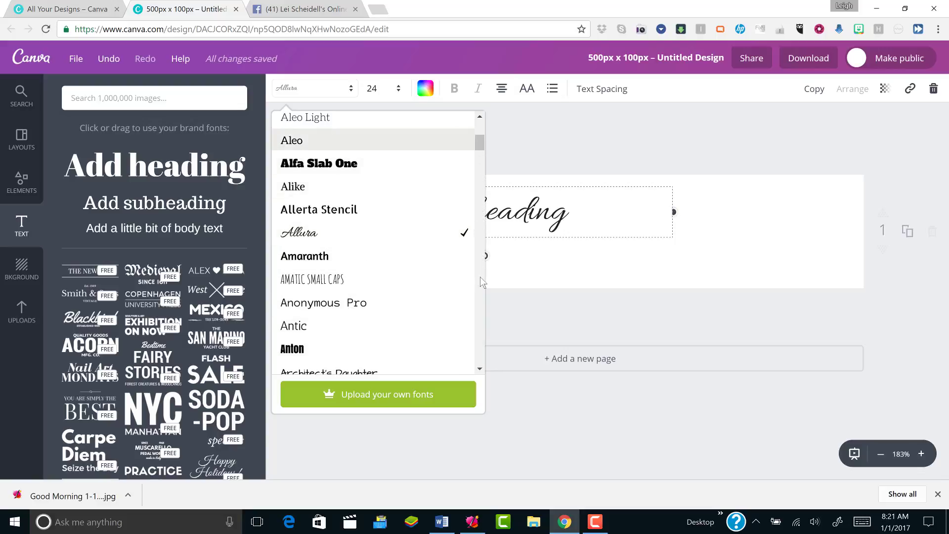
pyautogui.scroll(-9, 482, 282)
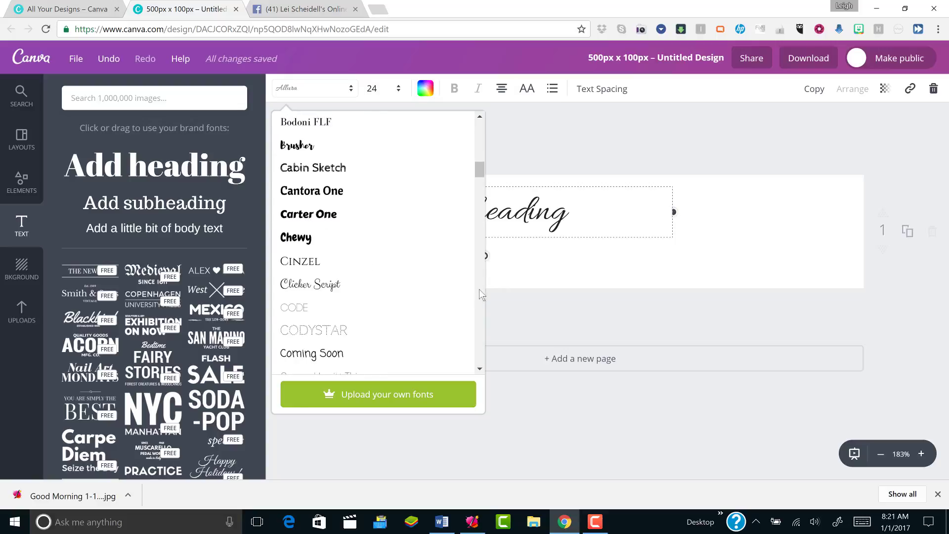
pyautogui.scroll(-5, 479, 321)
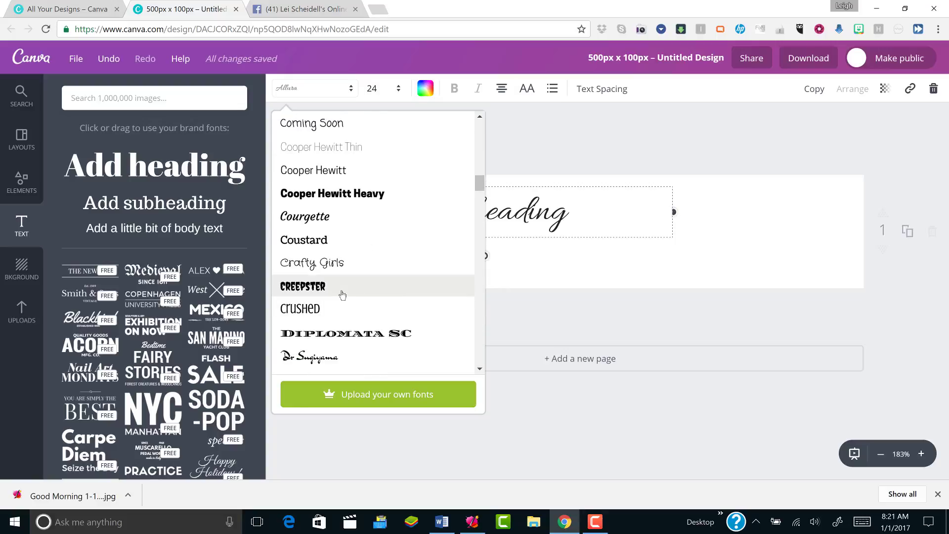
pyautogui.click(342, 295)
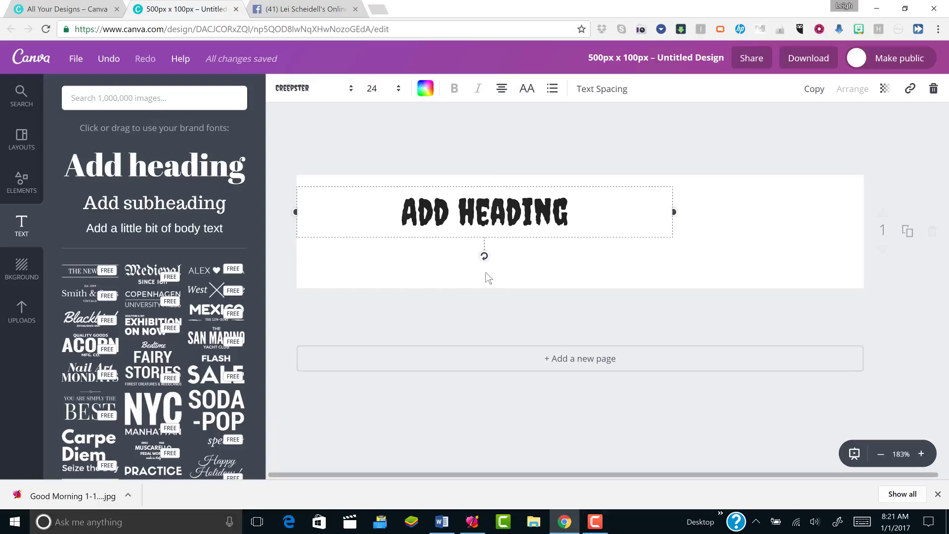
pyautogui.click(312, 89)
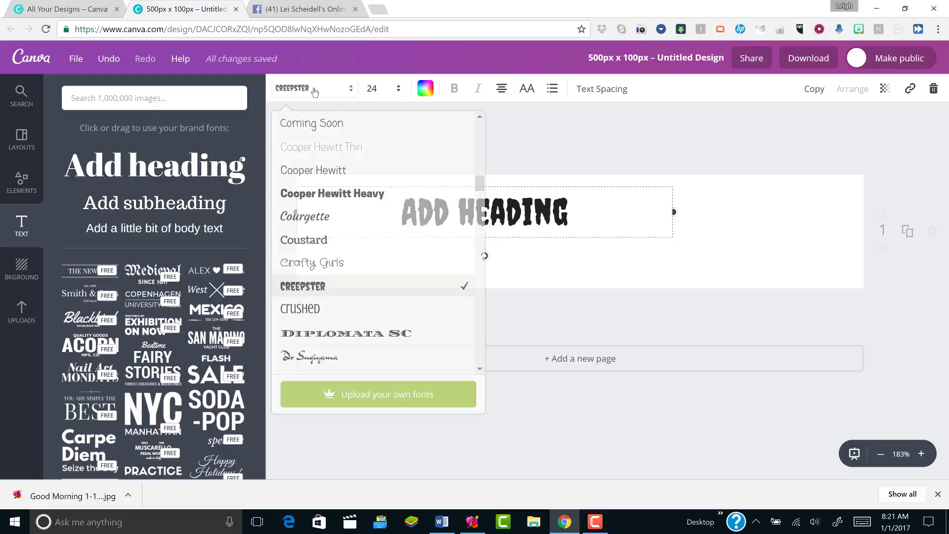
pyautogui.click(478, 147)
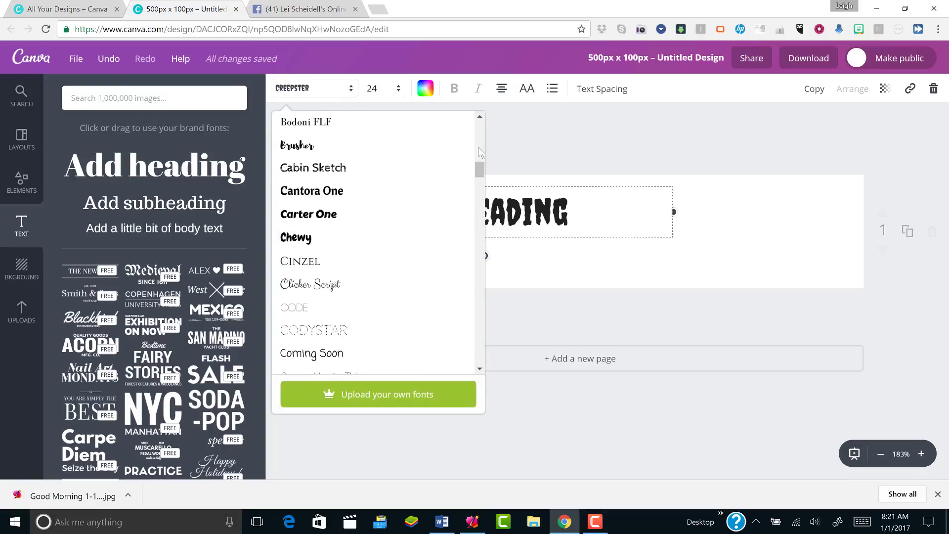
pyautogui.click(479, 147)
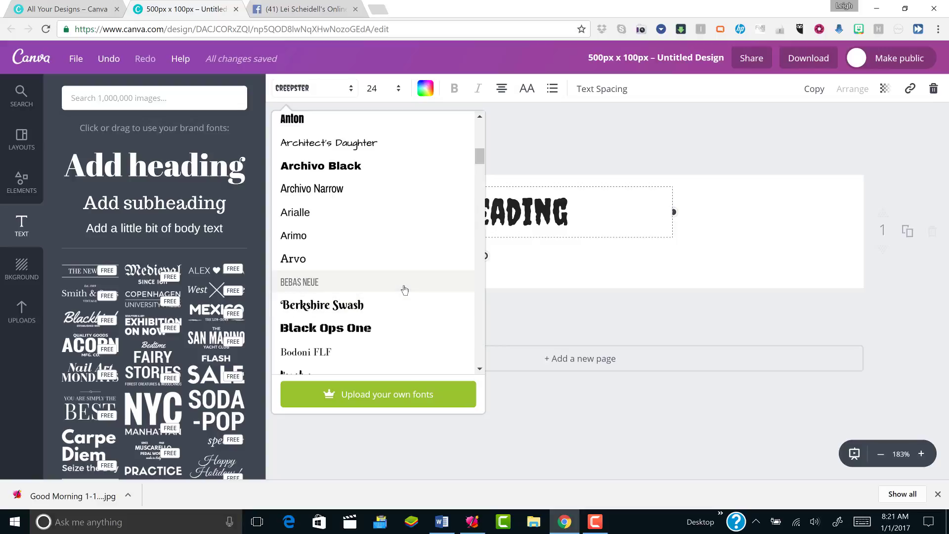
pyautogui.click(394, 274)
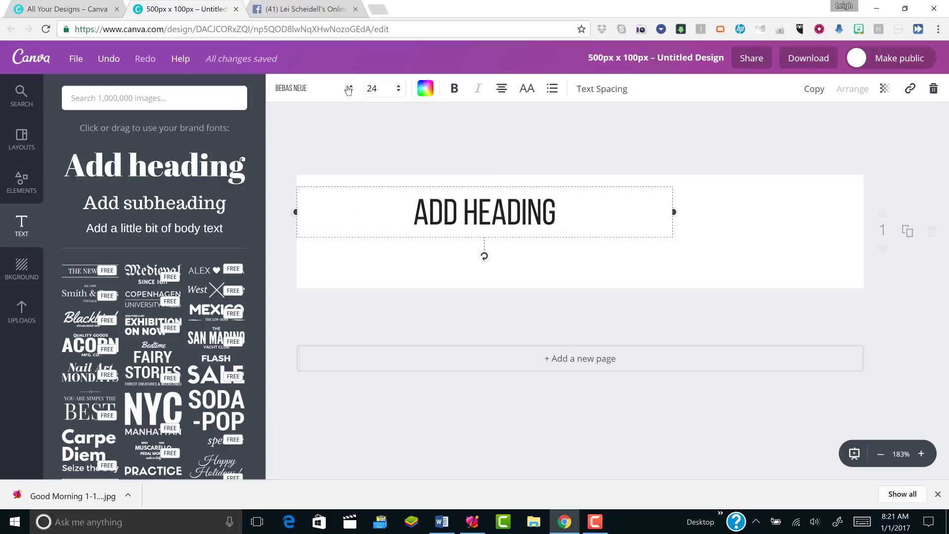
pyautogui.click(332, 89)
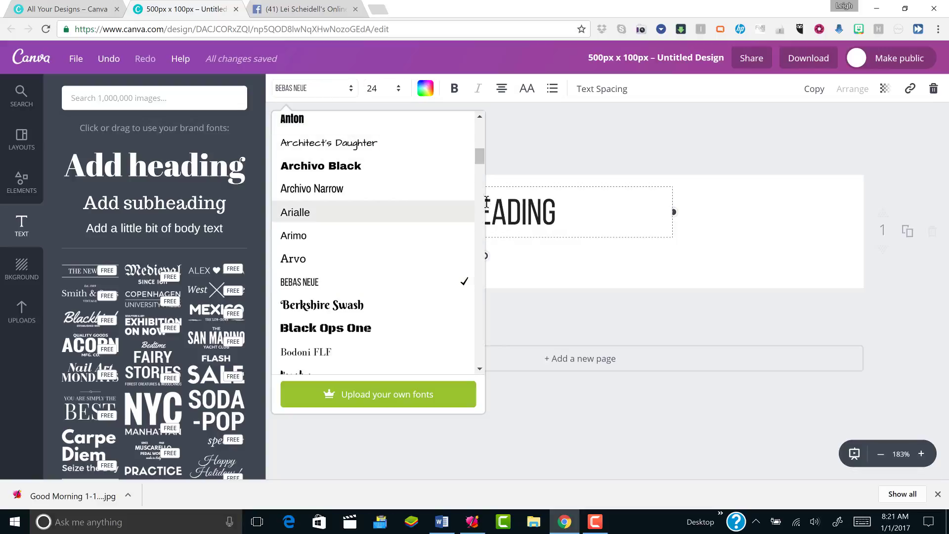
pyautogui.click(478, 126)
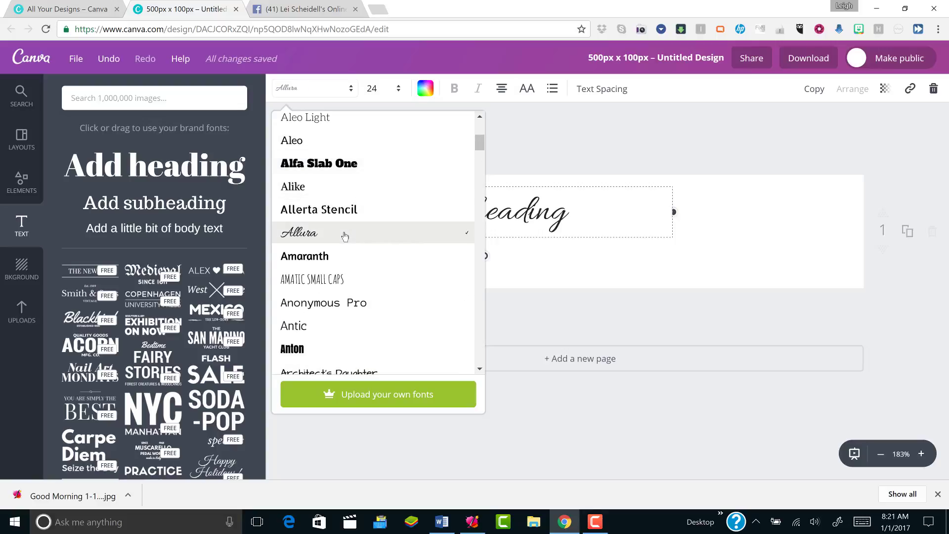
pyautogui.click(345, 235)
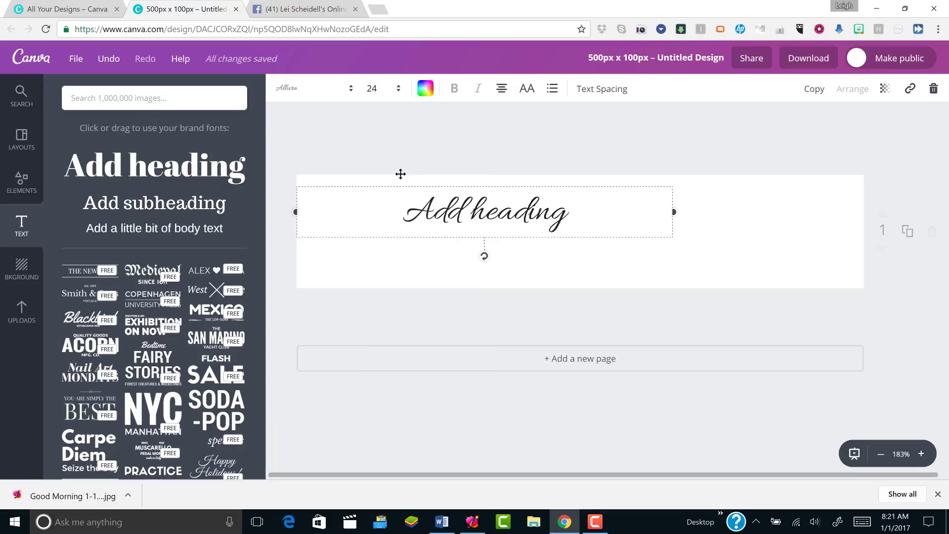
pyautogui.click(374, 92)
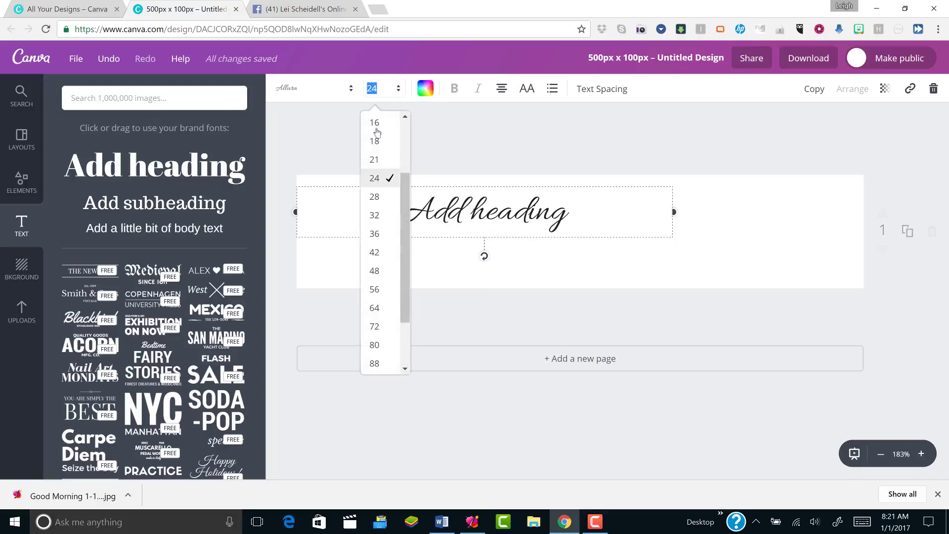
pyautogui.click(376, 160)
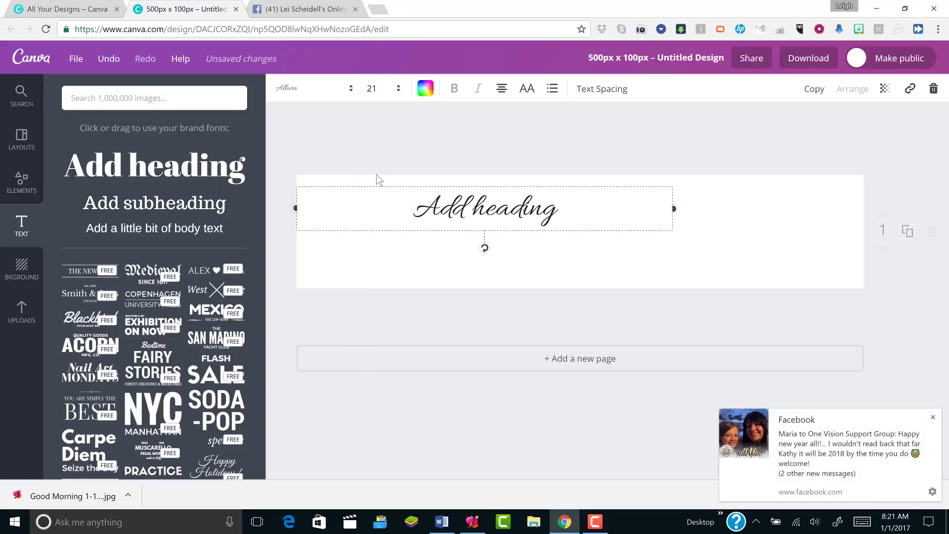
pyautogui.click(378, 94)
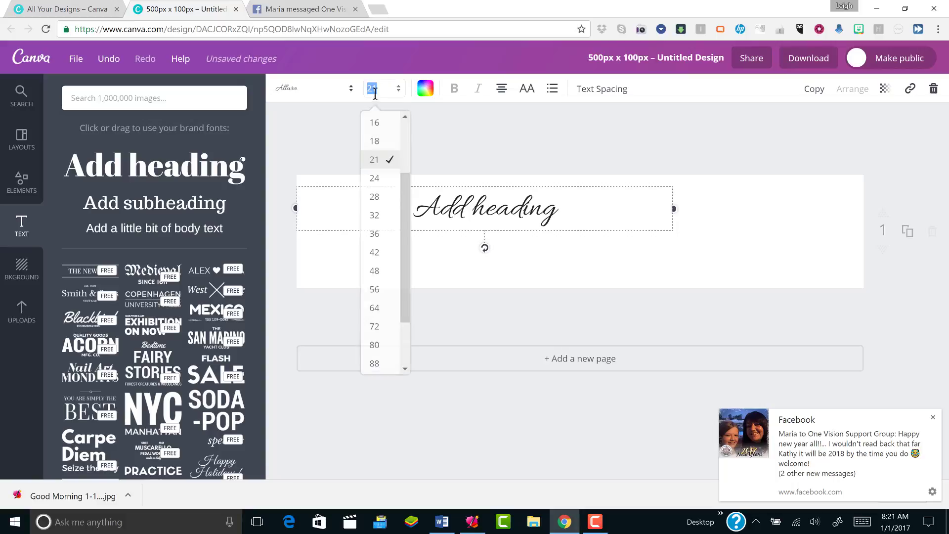
pyautogui.click(379, 181)
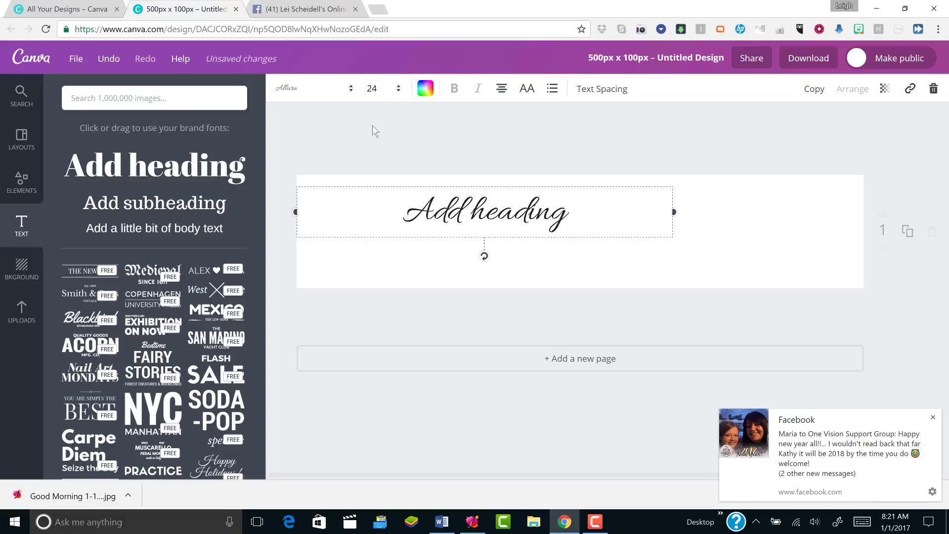
pyautogui.click(371, 89)
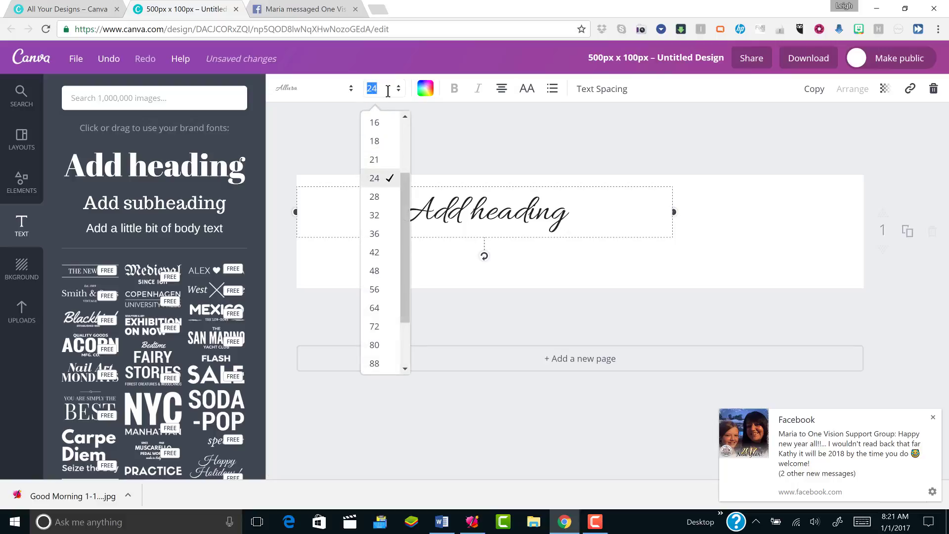
pyautogui.write('22.5')
pyautogui.press('Return')
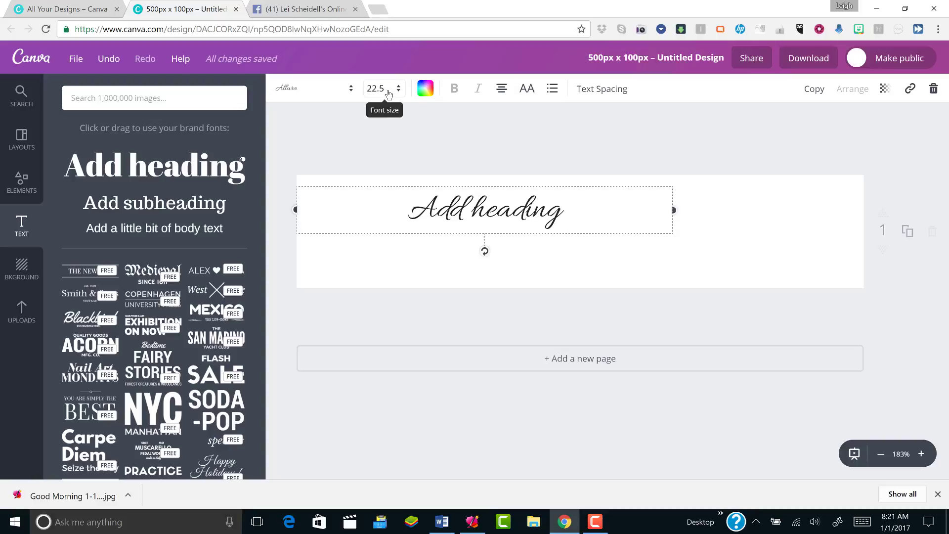
pyautogui.click(388, 94)
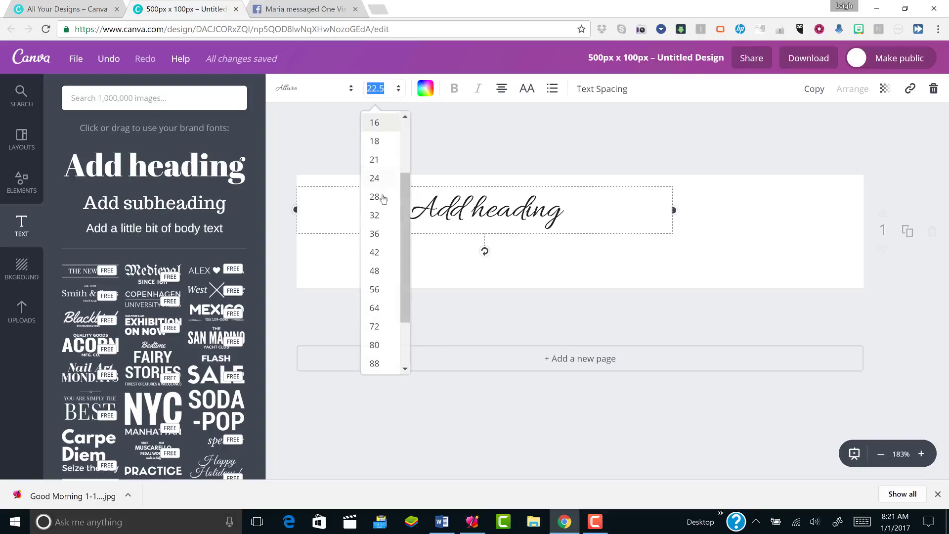
pyautogui.click(380, 179)
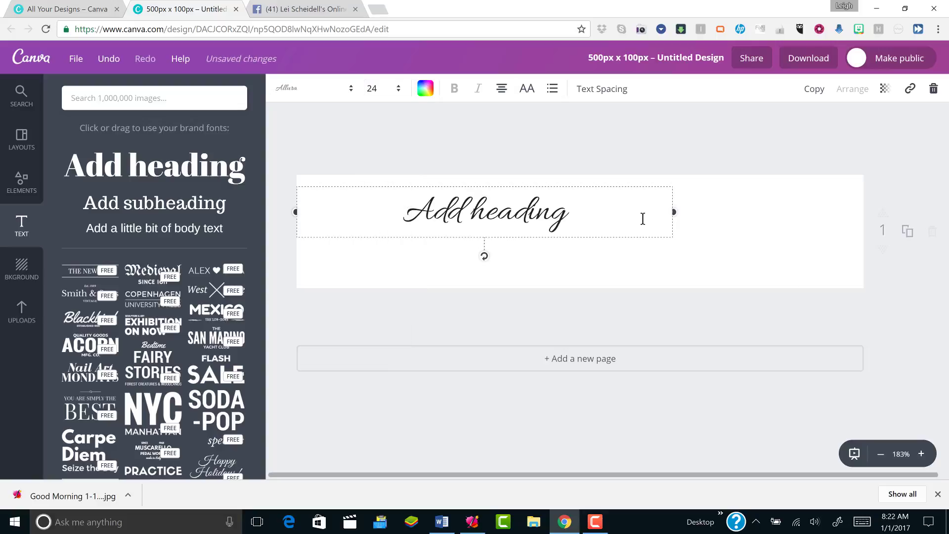
# Try green for the heading text, adjusting its shade in the custom colour wheel
pyautogui.click(425, 90)
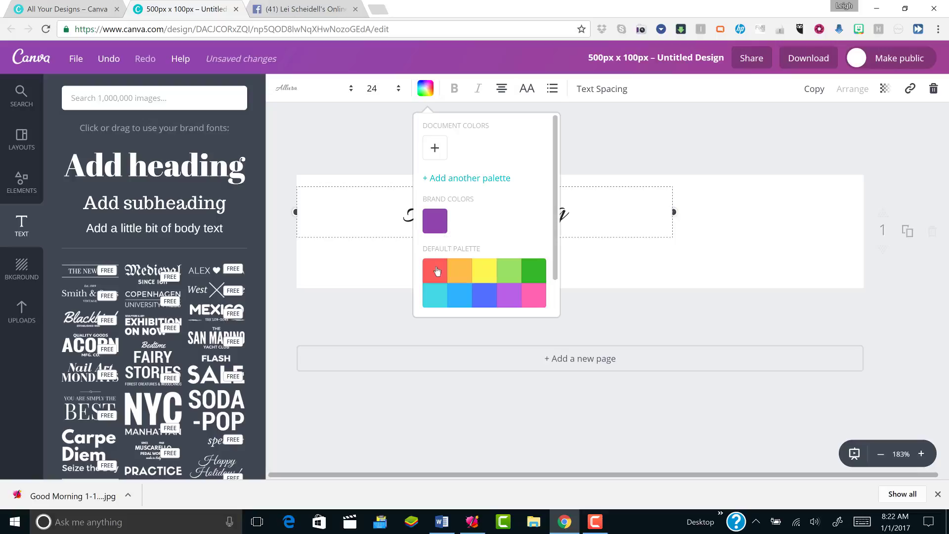
pyautogui.click(534, 275)
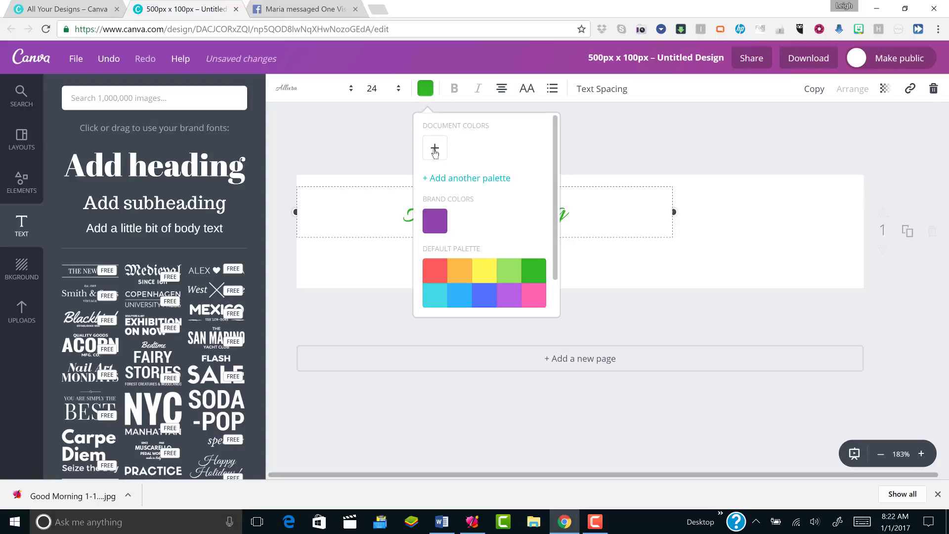
pyautogui.click(434, 148)
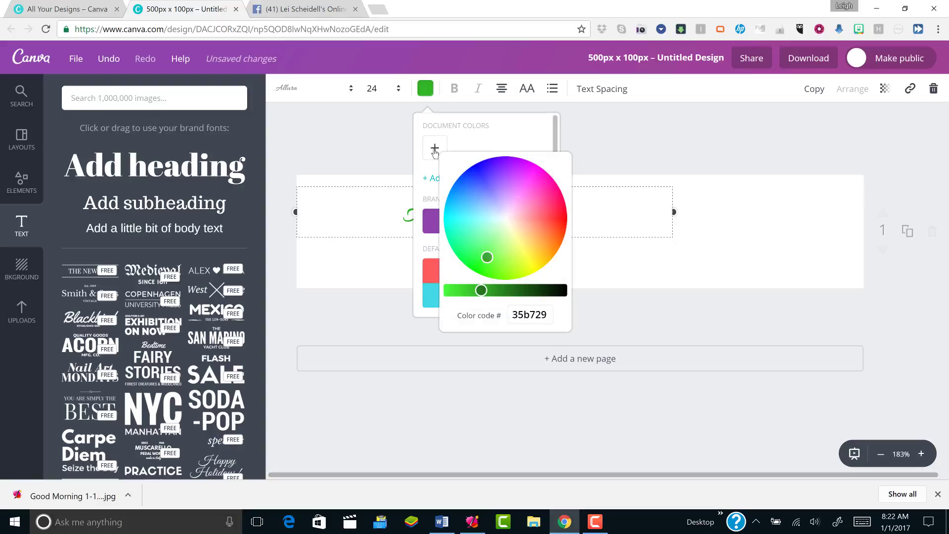
pyautogui.click(484, 247)
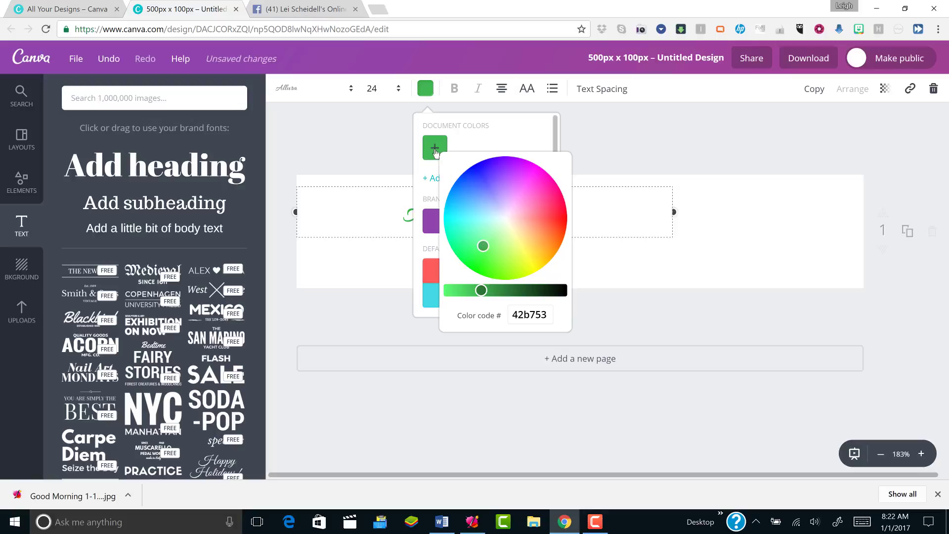
pyautogui.click(500, 290)
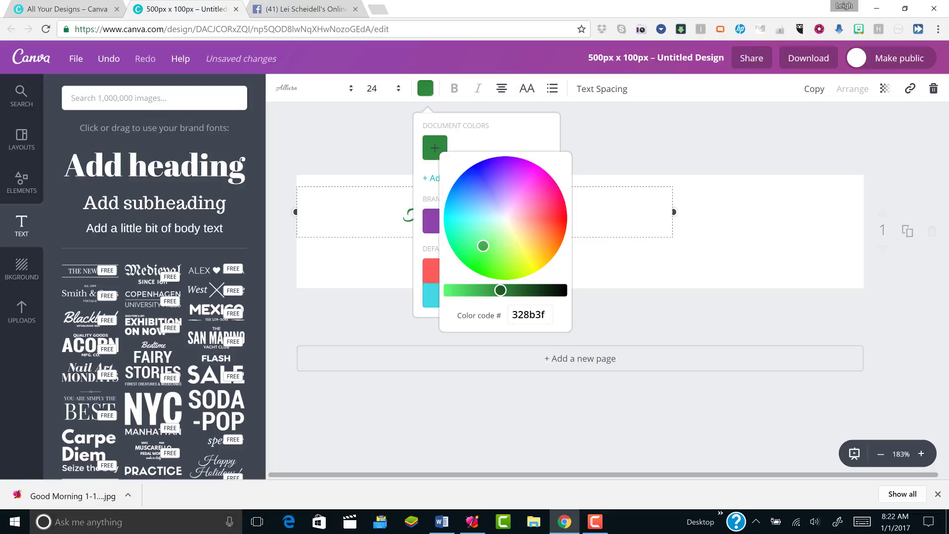
pyautogui.click(451, 290)
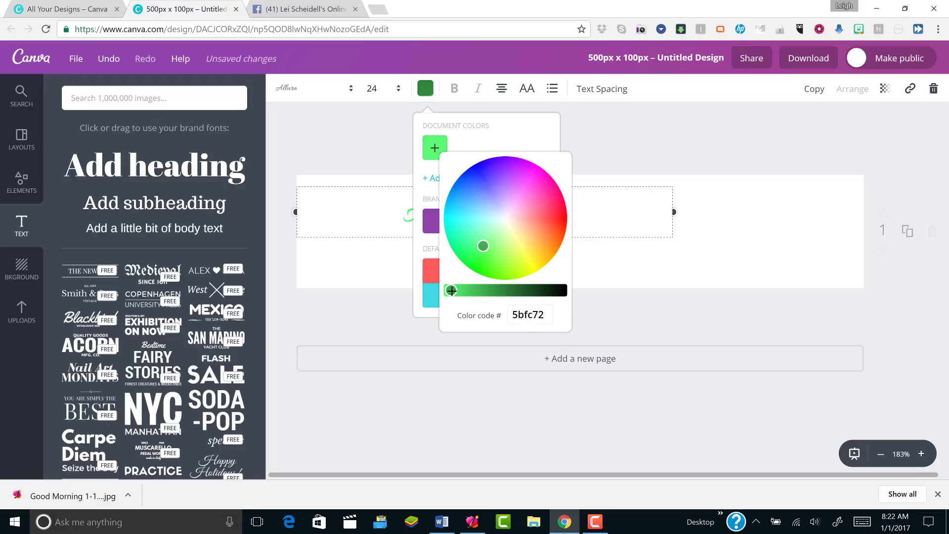
pyautogui.click(459, 290)
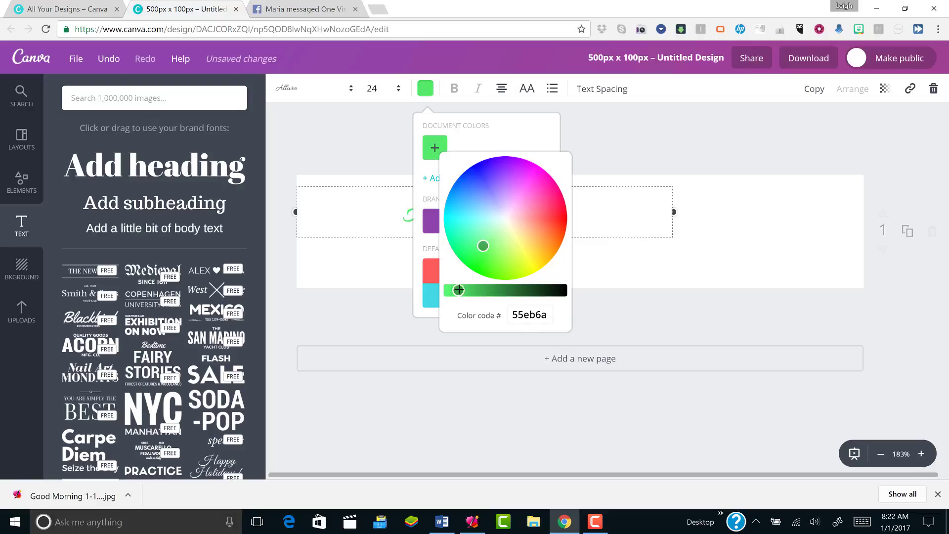
pyautogui.click(472, 290)
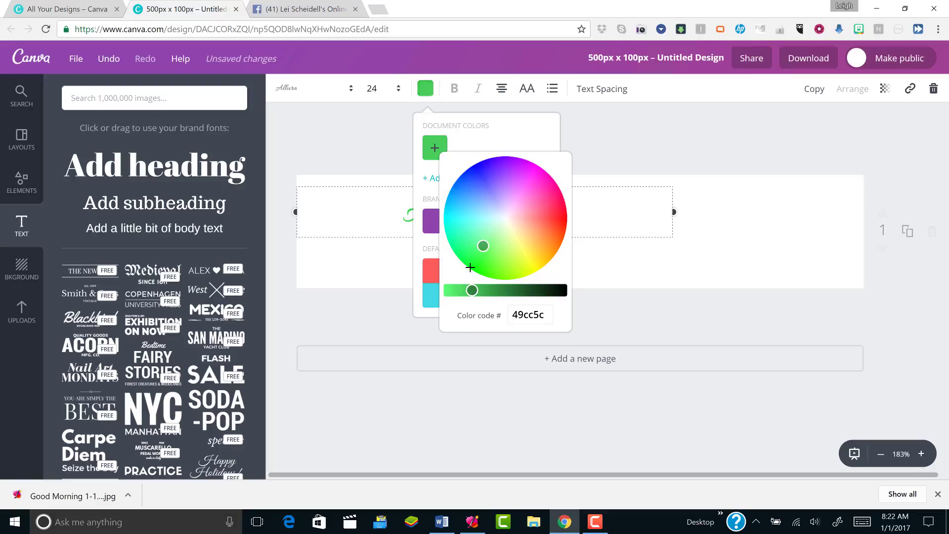
pyautogui.click(516, 290)
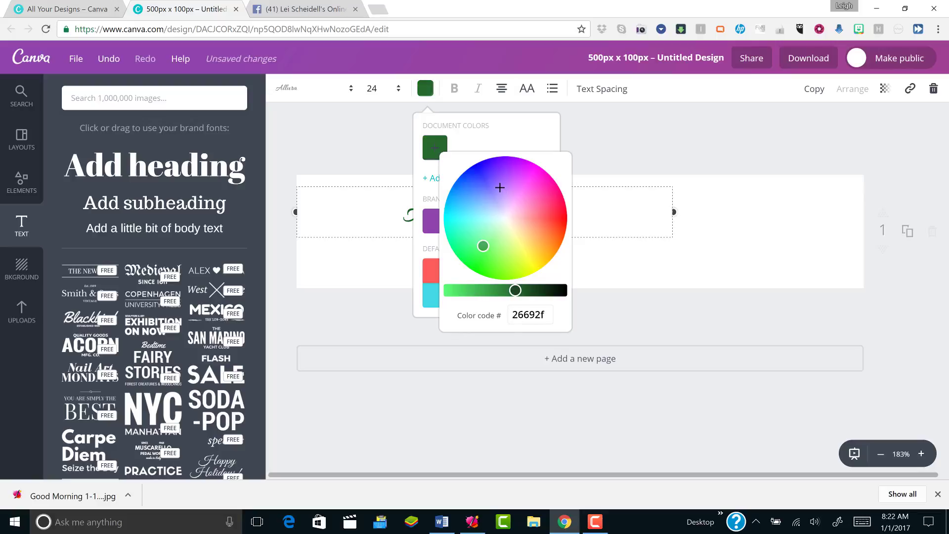
# Switch the custom colour to purple, settling on 9046ad, then deselect the heading
pyautogui.click(499, 186)
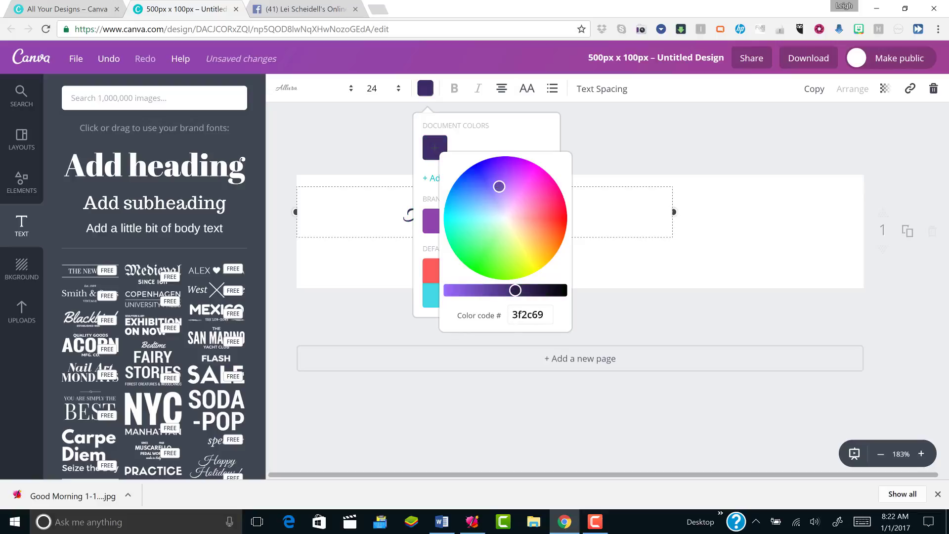
pyautogui.click(494, 174)
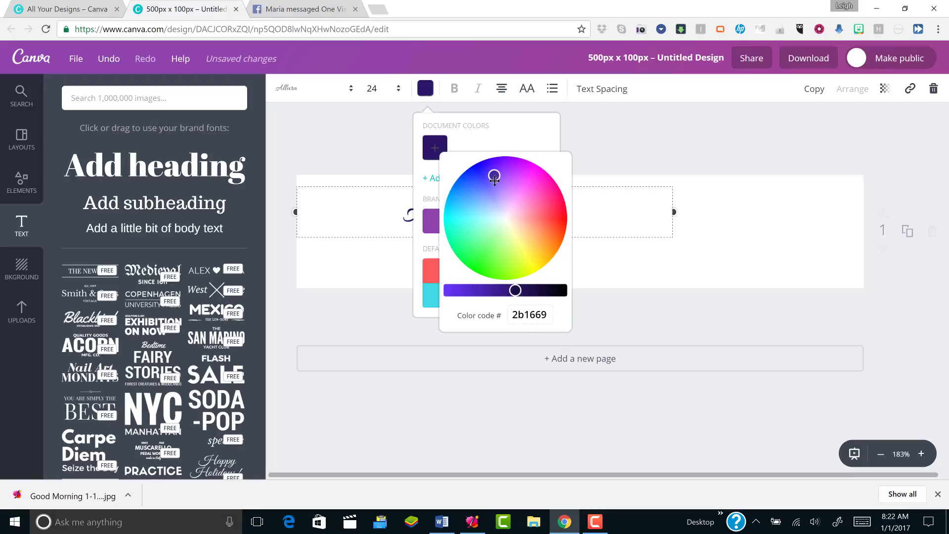
pyautogui.click(487, 289)
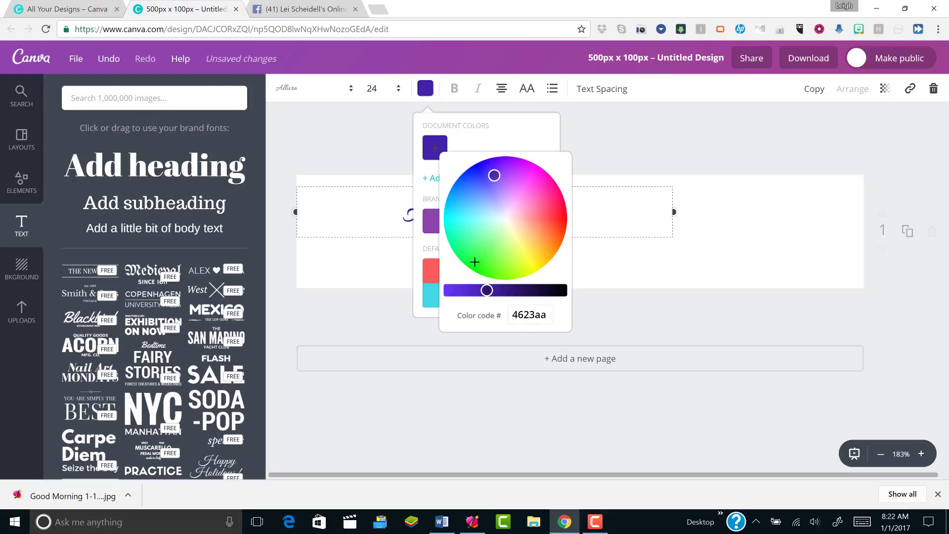
pyautogui.click(470, 291)
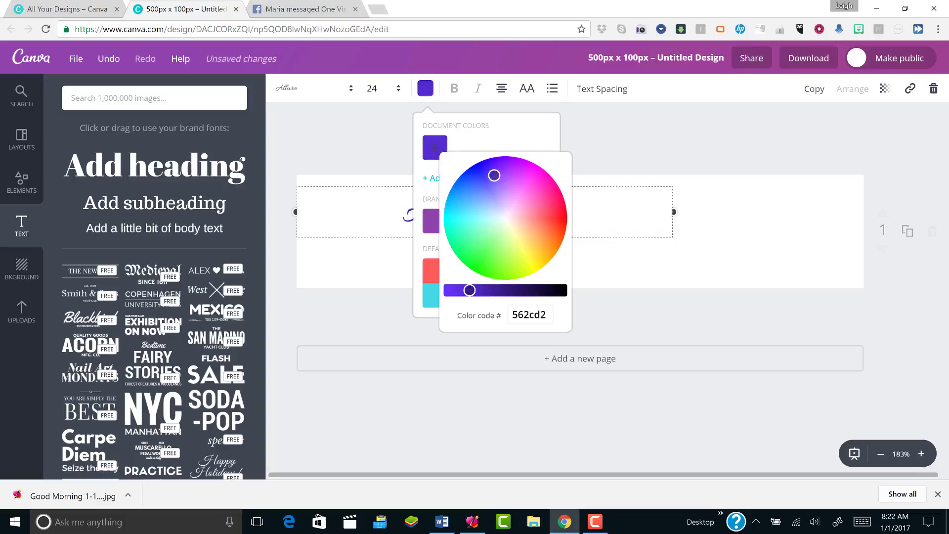
pyautogui.click(432, 223)
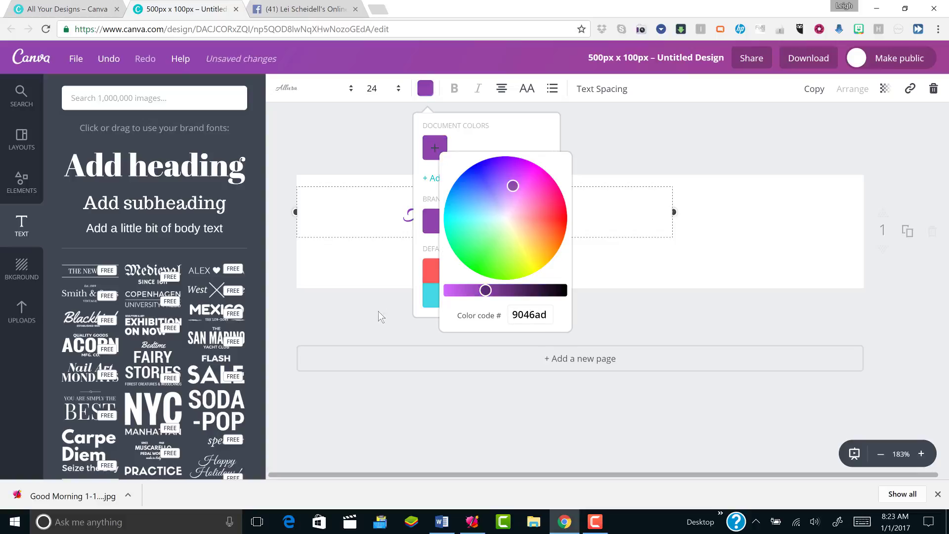
pyautogui.click(367, 319)
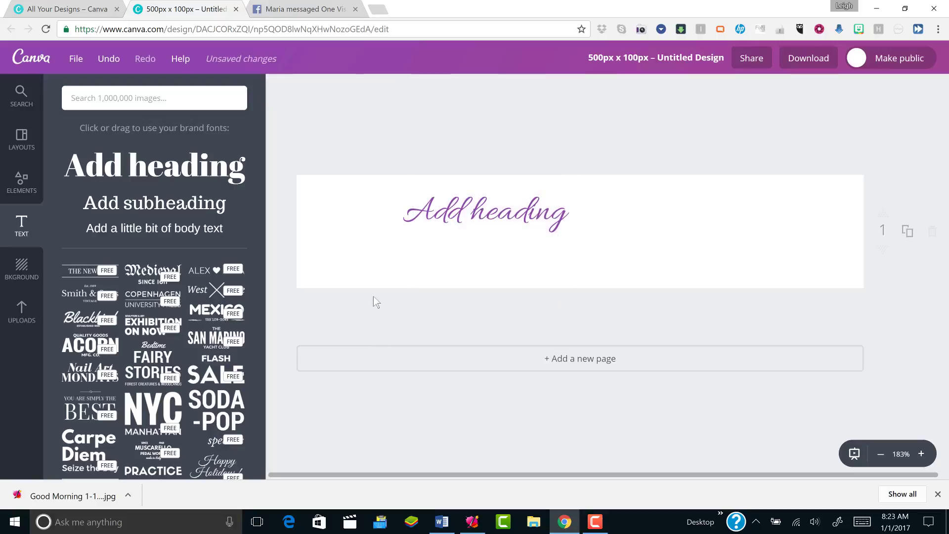
# Left-align the heading, narrow its text box to fit, and move it toward the left edge
pyautogui.doubleClick(449, 209)
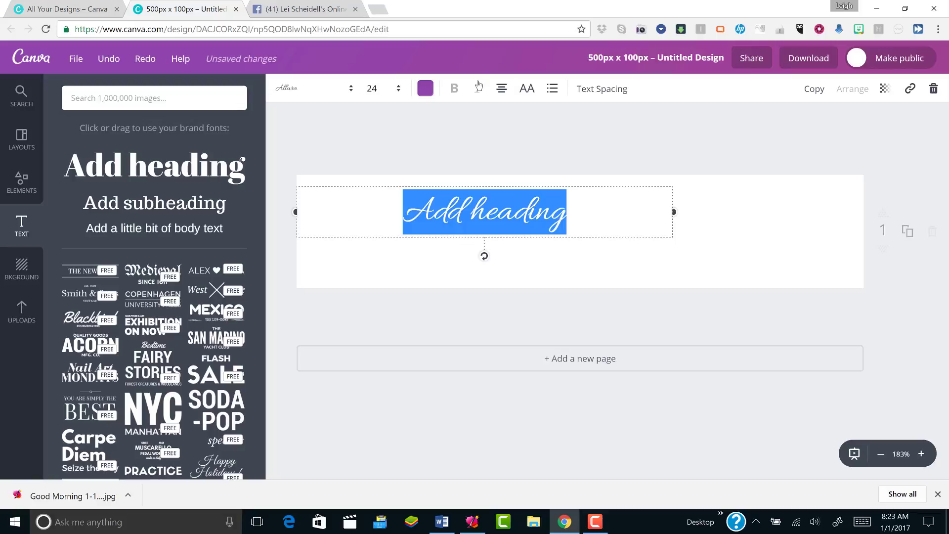
pyautogui.click(502, 91)
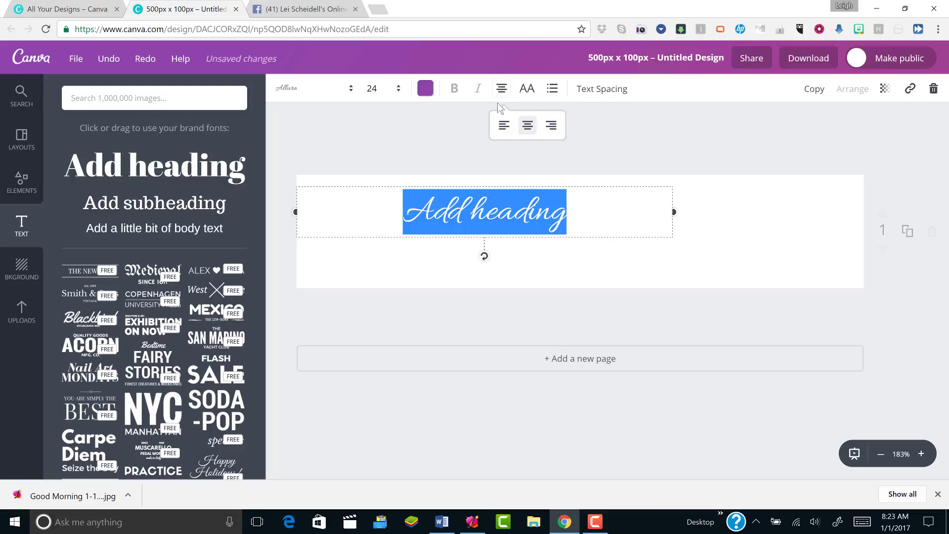
pyautogui.click(501, 132)
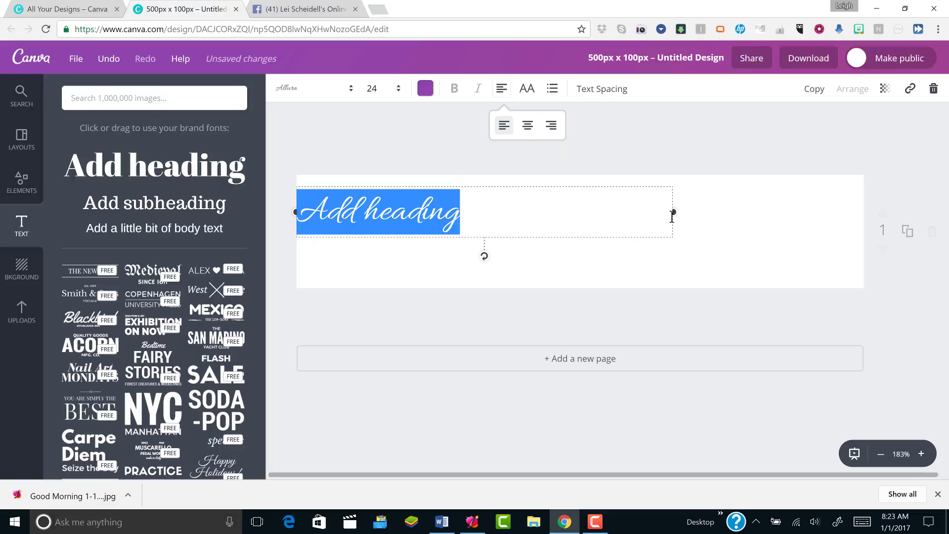
pyautogui.moveTo(673, 211); pyautogui.dragTo(496, 216)
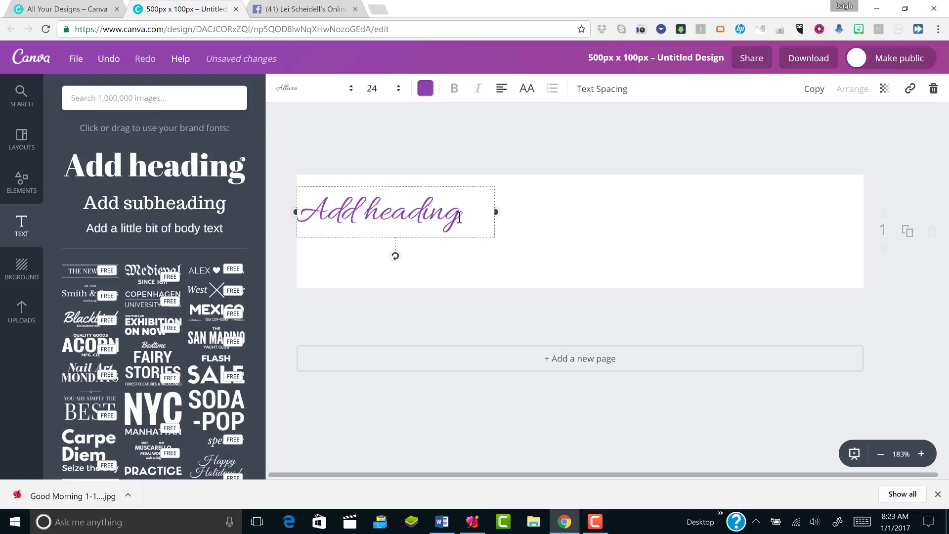
pyautogui.moveTo(433, 217); pyautogui.dragTo(482, 230)
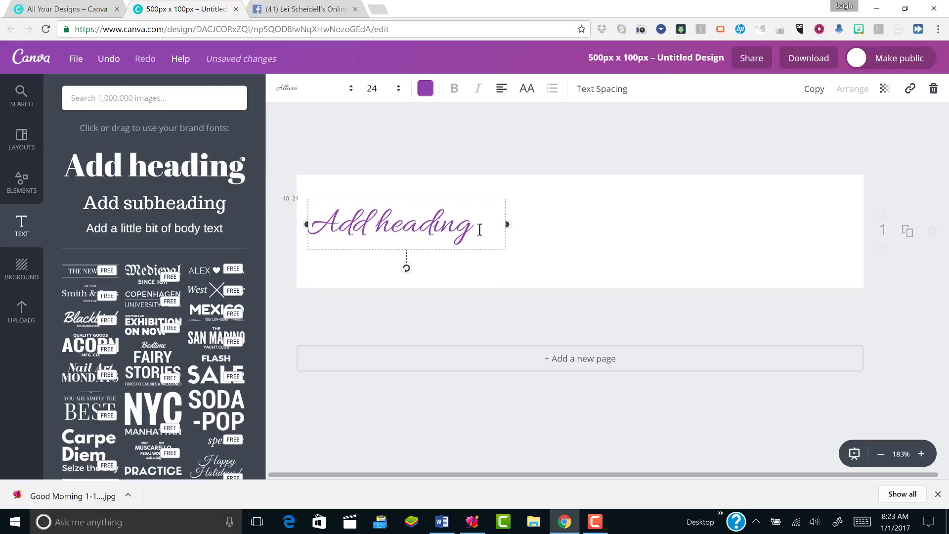
pyautogui.click(580, 244)
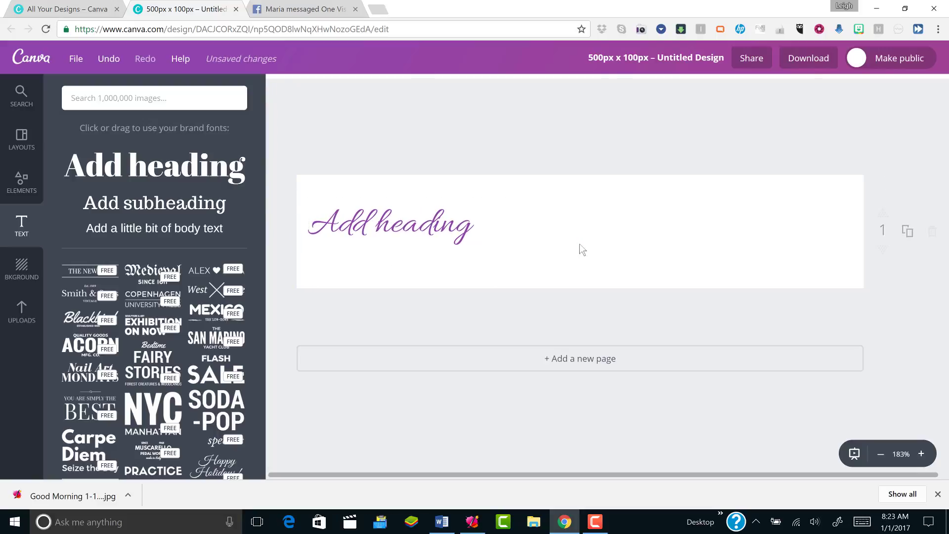
# Replace the heading text with the owner's name and shift it slightly right
pyautogui.doubleClick(479, 227)
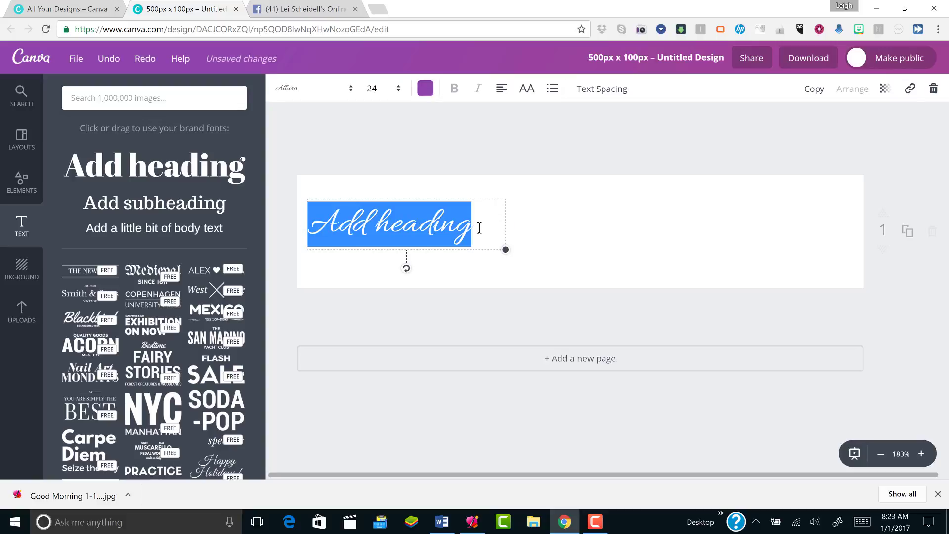
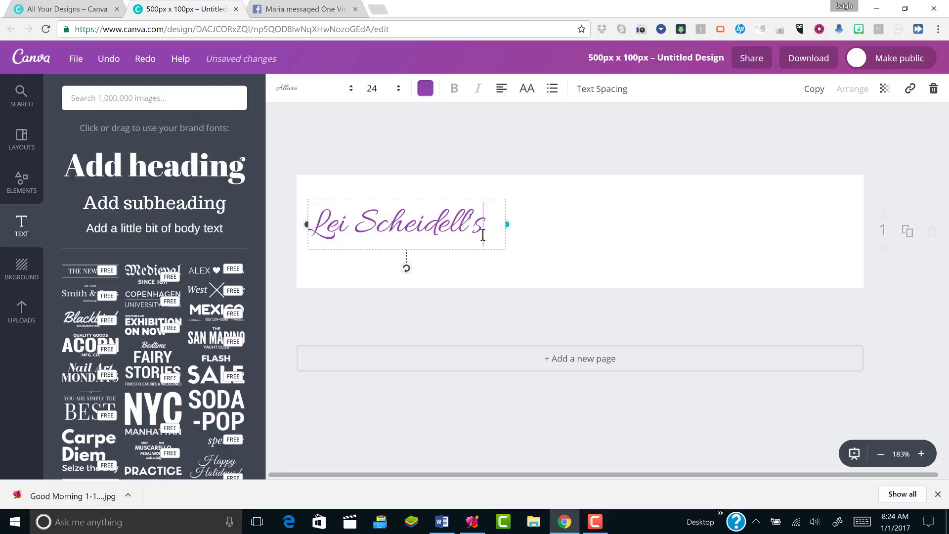
pyautogui.moveTo(467, 260); pyautogui.dragTo(497, 257)
pyautogui.click(618, 236)
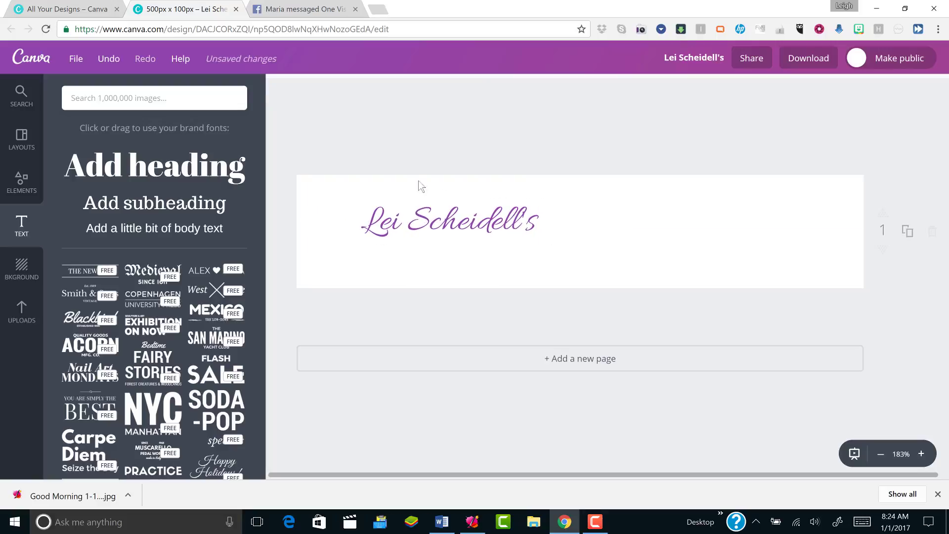
# Add a subheading text box at font size 10, left-aligned
pyautogui.click(168, 207)
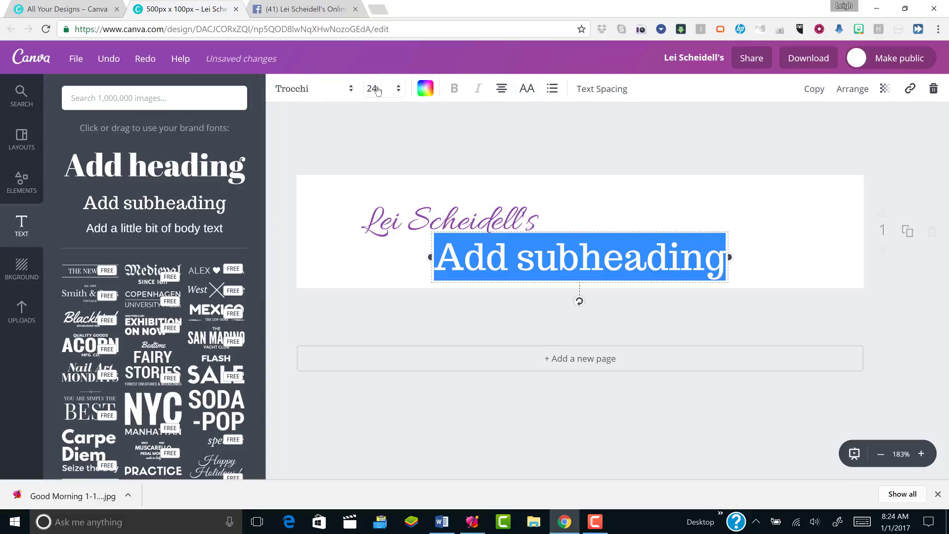
pyautogui.click(372, 89)
pyautogui.click(374, 141)
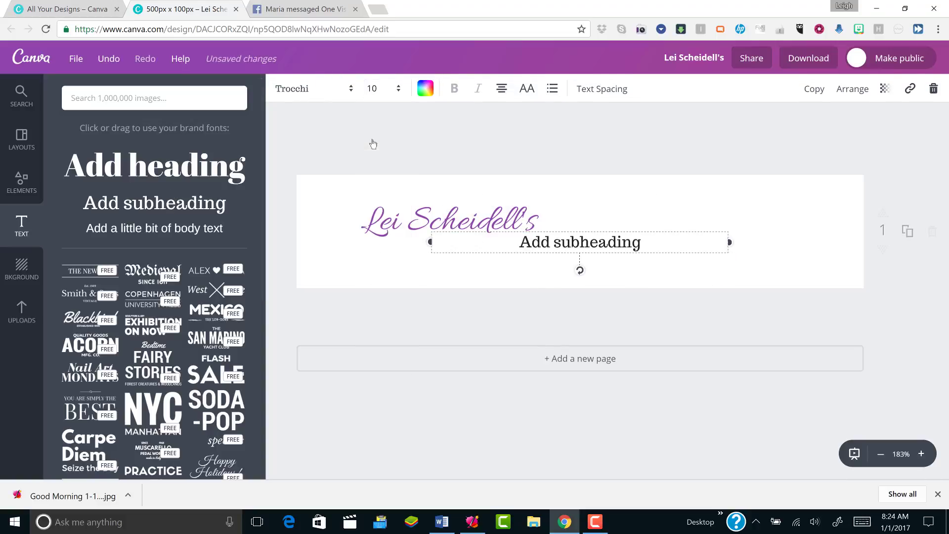
pyautogui.click(501, 89)
pyautogui.click(503, 124)
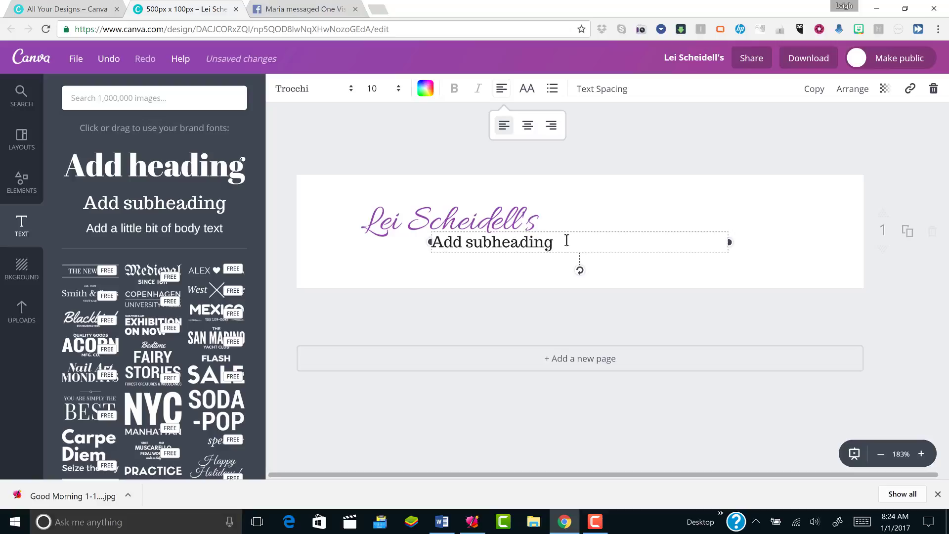
# Change the subheading to 'Online Network Marketing Support Group' and widen it to one line
pyautogui.moveTo(565, 242); pyautogui.dragTo(433, 243)
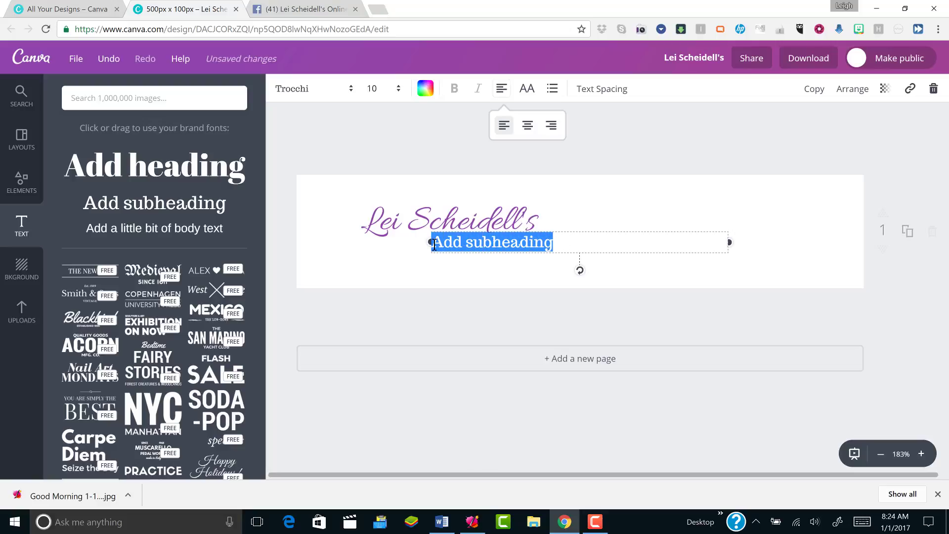
pyautogui.write('ONli')
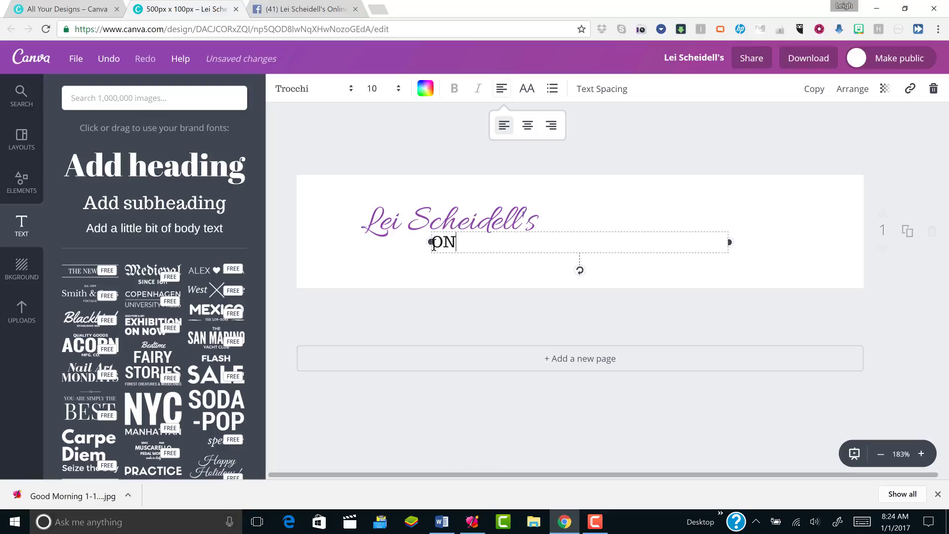
pyautogui.press('BackSpace')
pyautogui.press('BackSpace')
pyautogui.write('Online Network Mar')
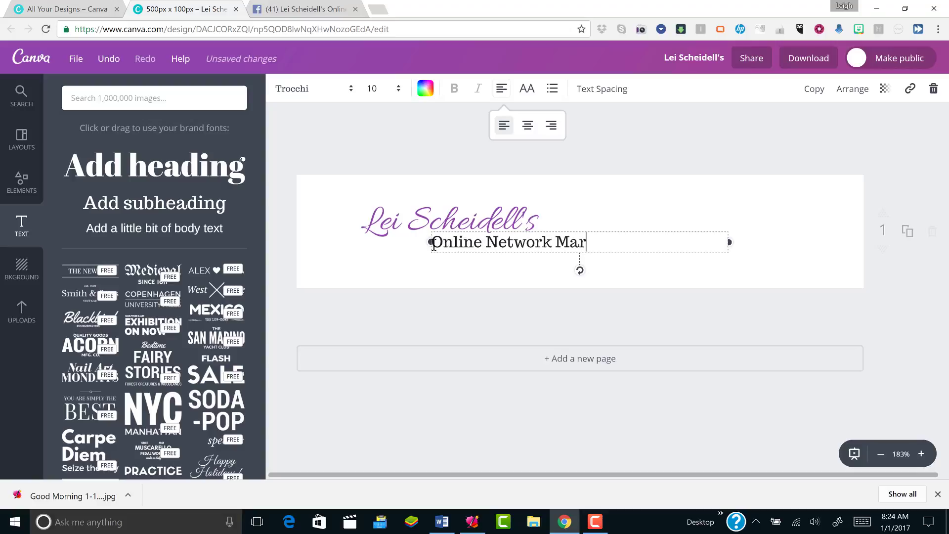
pyautogui.write('keting S')
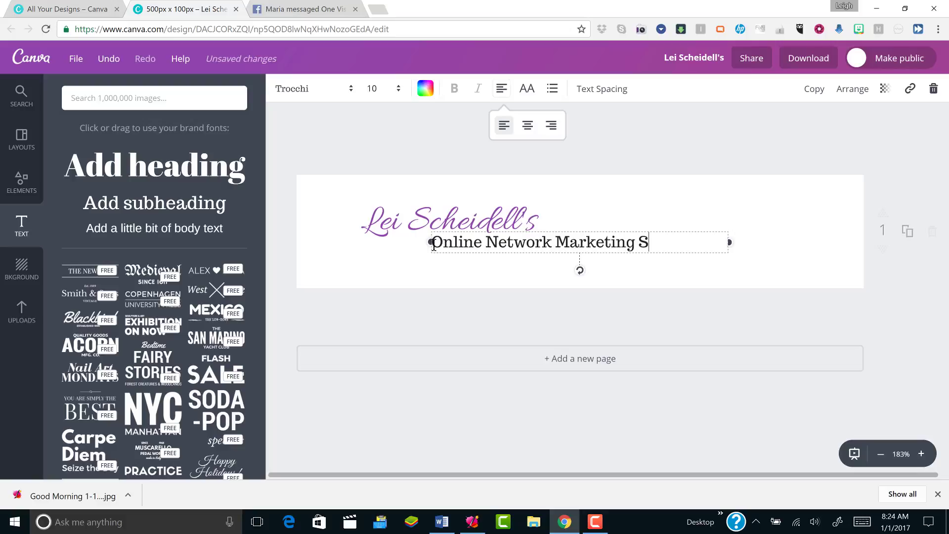
pyautogui.write('upport Gro')
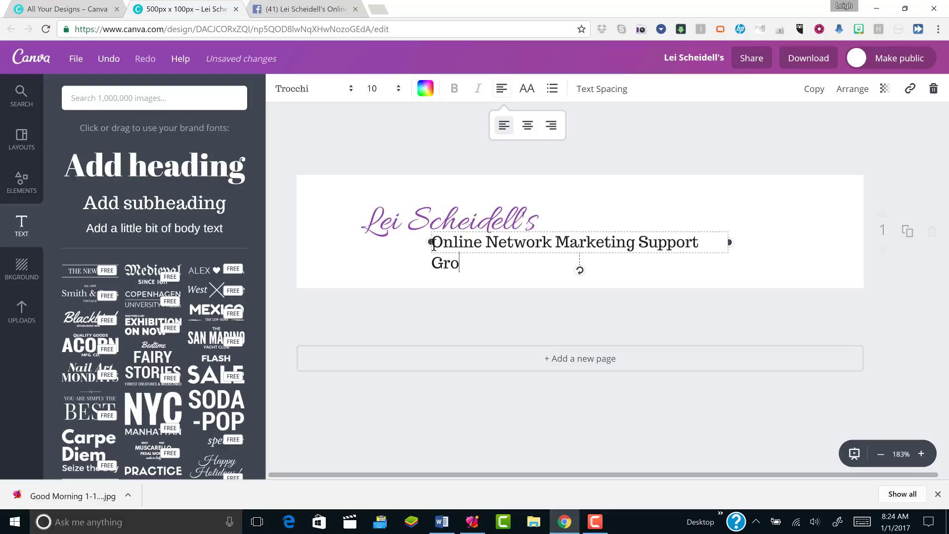
pyautogui.write('up')
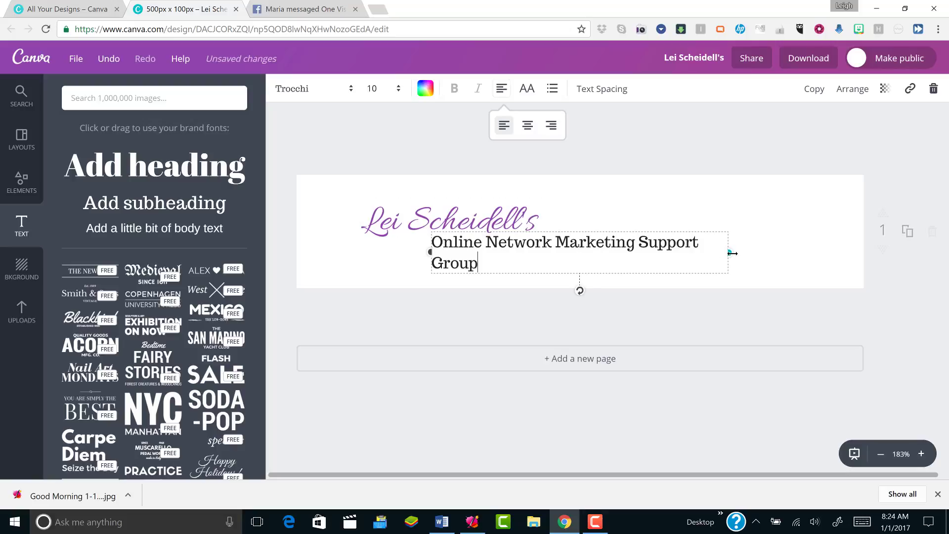
pyautogui.moveTo(735, 251); pyautogui.dragTo(758, 254)
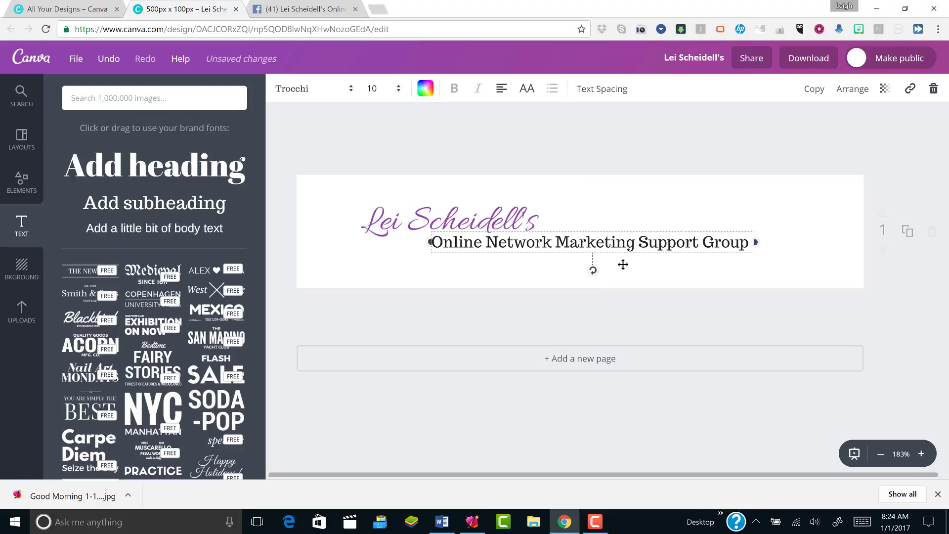
# Move the group name line beside the script name and nudge the name slightly left
pyautogui.moveTo(623, 265); pyautogui.dragTo(727, 263)
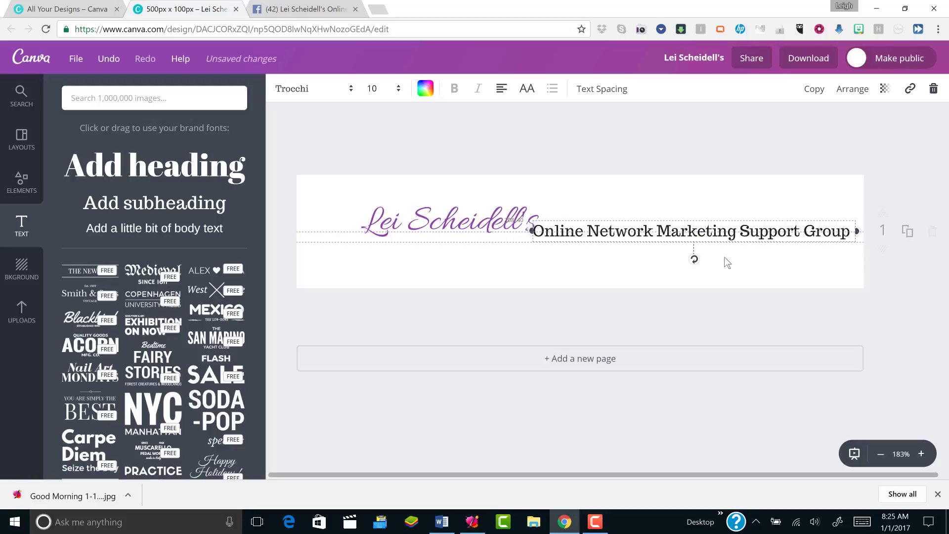
pyautogui.click(604, 250)
pyautogui.moveTo(448, 225); pyautogui.dragTo(444, 224)
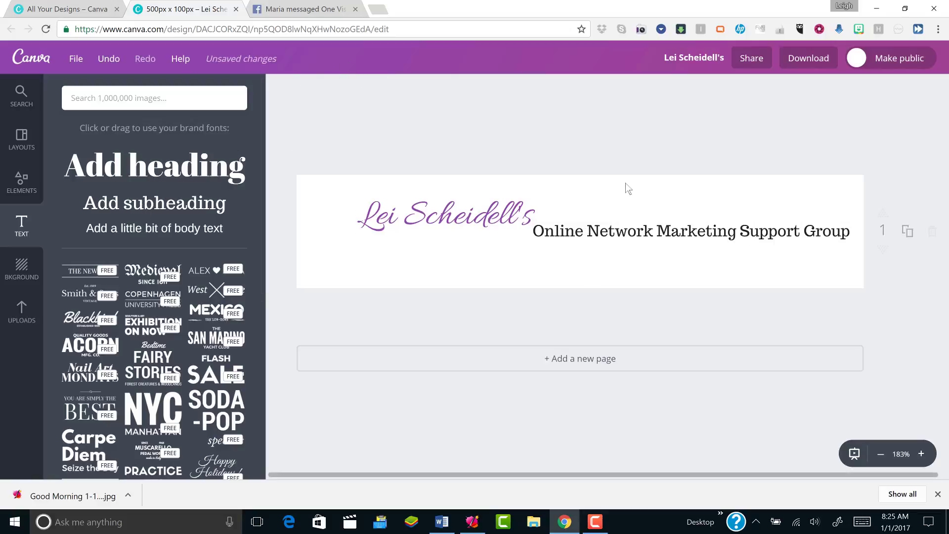
pyautogui.click(690, 237)
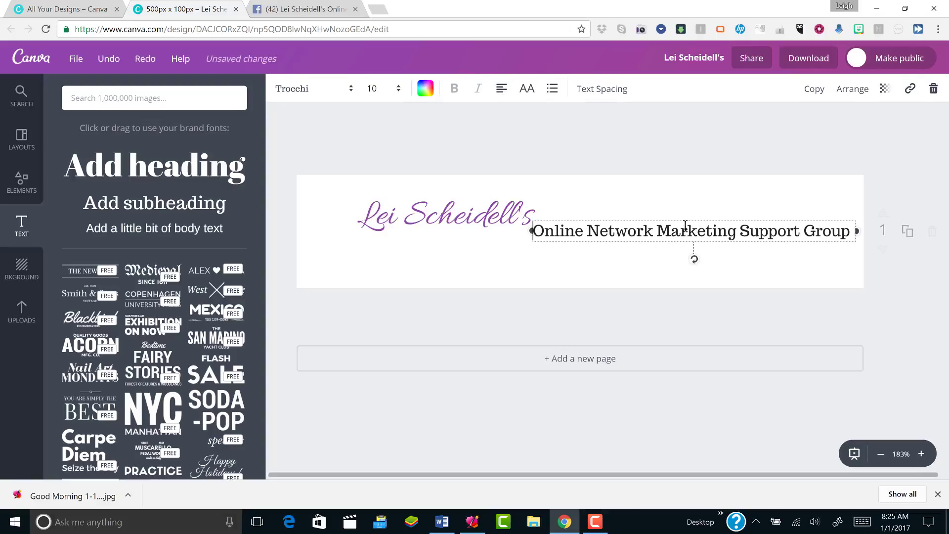
# Duplicate the group name line and align the copy beneath the original
pyautogui.click(815, 92)
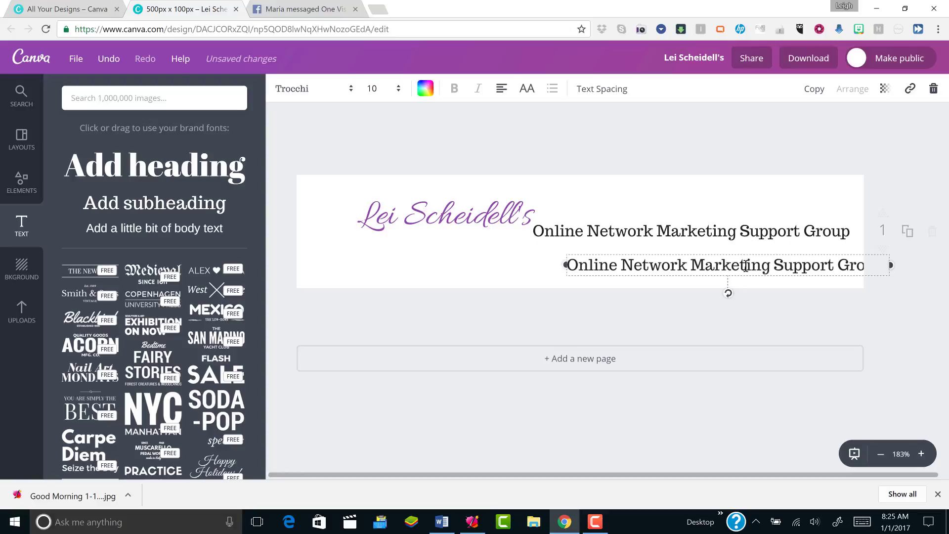
pyautogui.moveTo(749, 279); pyautogui.dragTo(720, 278)
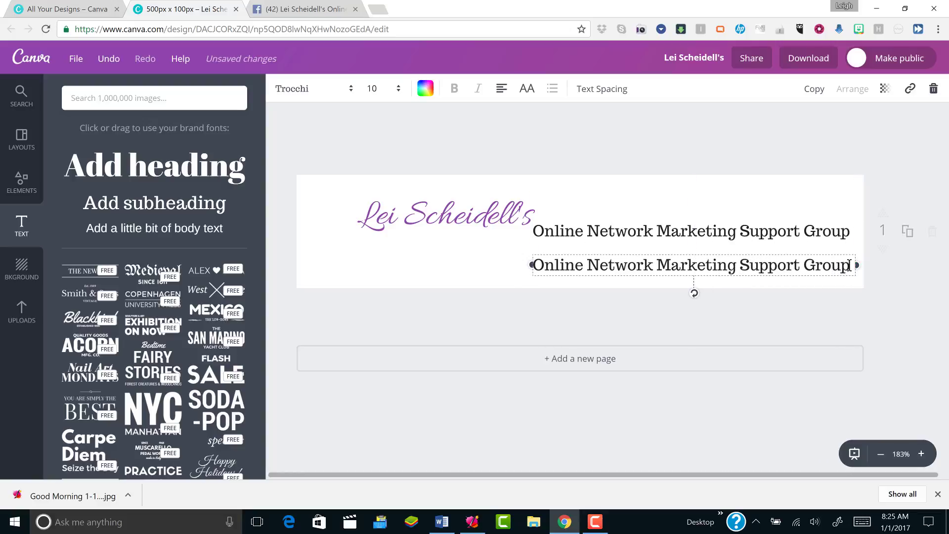
pyautogui.moveTo(849, 263)
pyautogui.mouseDown()
pyautogui.moveTo(749, 259)
pyautogui.moveTo(850, 258)
pyautogui.mouseUp()
pyautogui.click(460, 256)
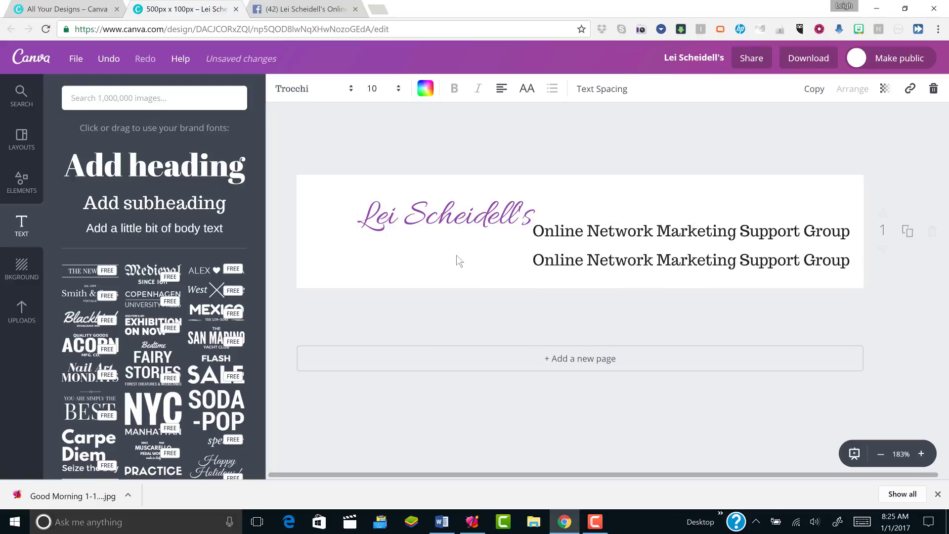
# Replace the copied line's text with the owner's website address
pyautogui.click(848, 262)
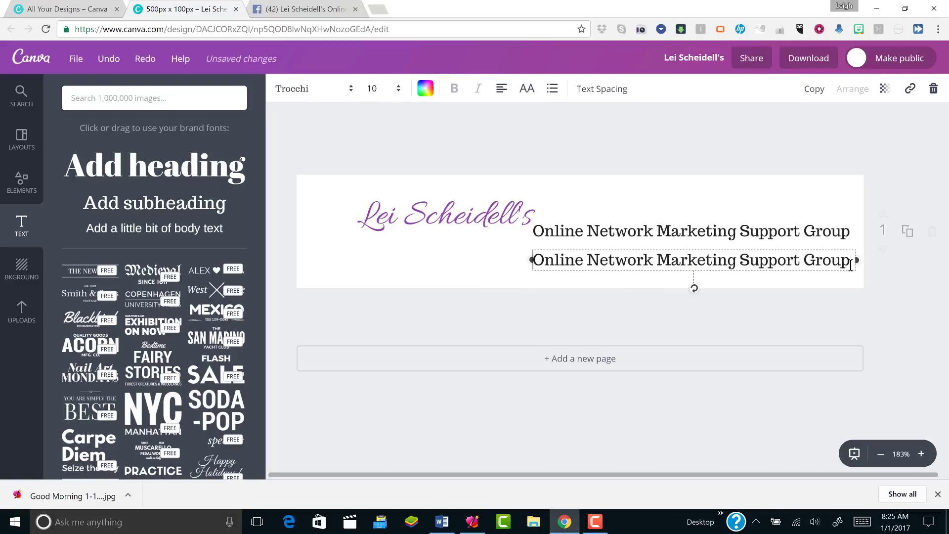
pyautogui.moveTo(848, 261); pyautogui.dragTo(535, 260)
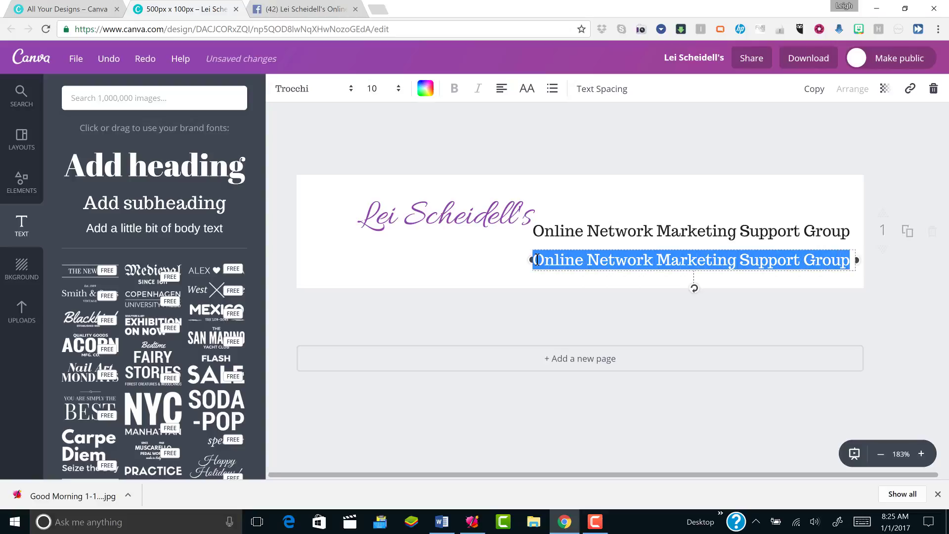
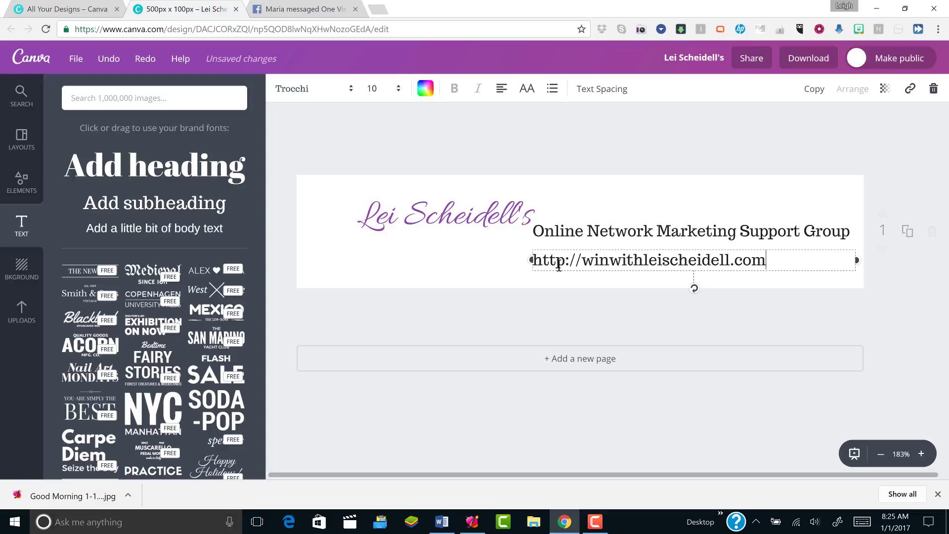
# Nudge the address, group name and script name lines slightly lower
pyautogui.moveTo(559, 272); pyautogui.dragTo(563, 275)
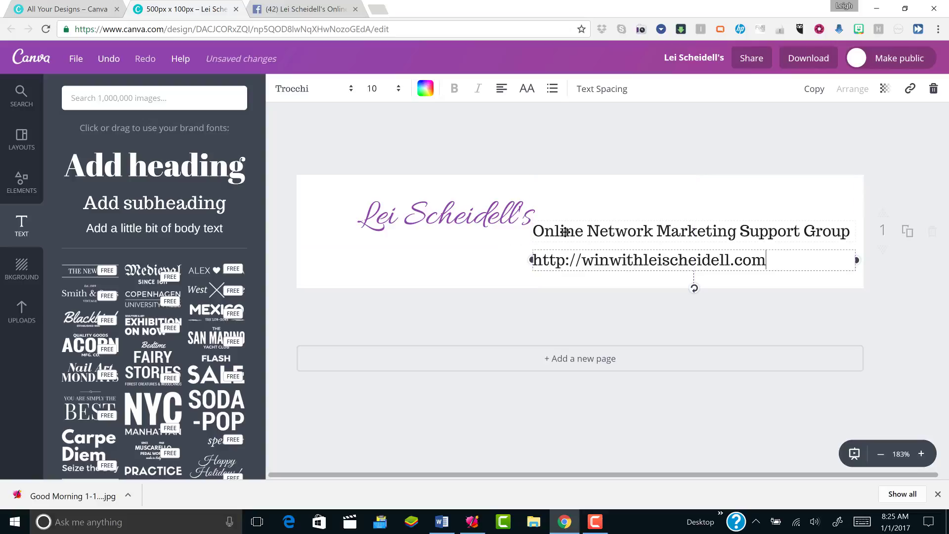
pyautogui.moveTo(565, 241); pyautogui.dragTo(565, 243)
pyautogui.moveTo(468, 211); pyautogui.dragTo(468, 218)
pyautogui.click(468, 217)
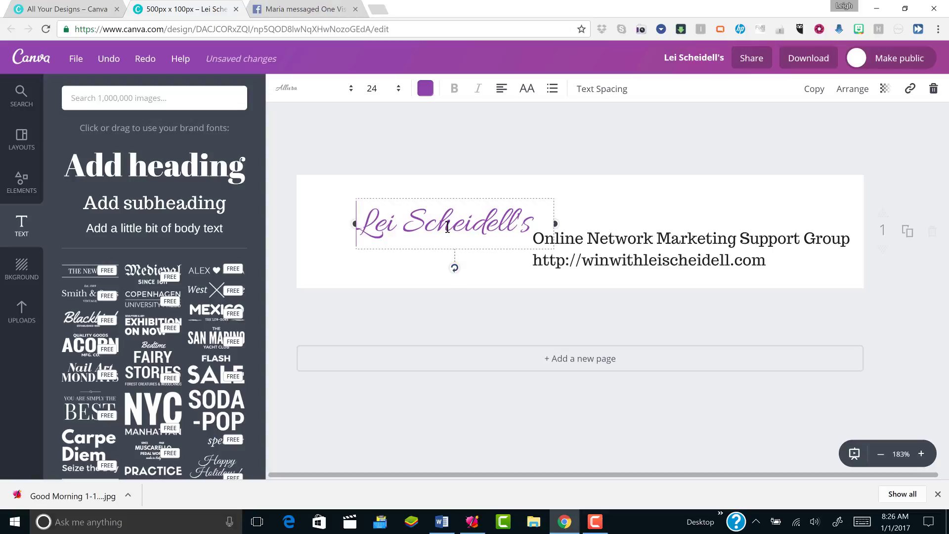
# Set the group name line to font size 9.5
pyautogui.click(593, 237)
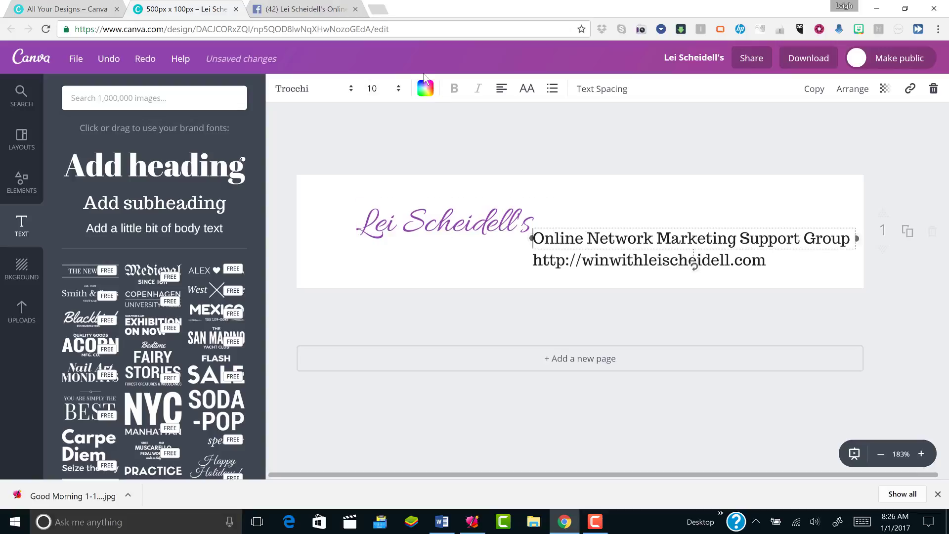
pyautogui.click(390, 88)
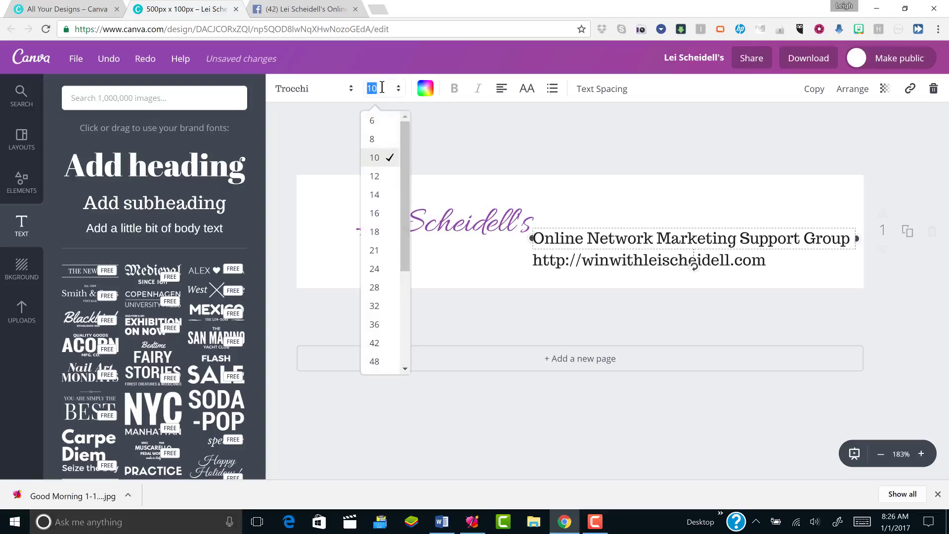
pyautogui.write('9.5')
pyautogui.press('Return')
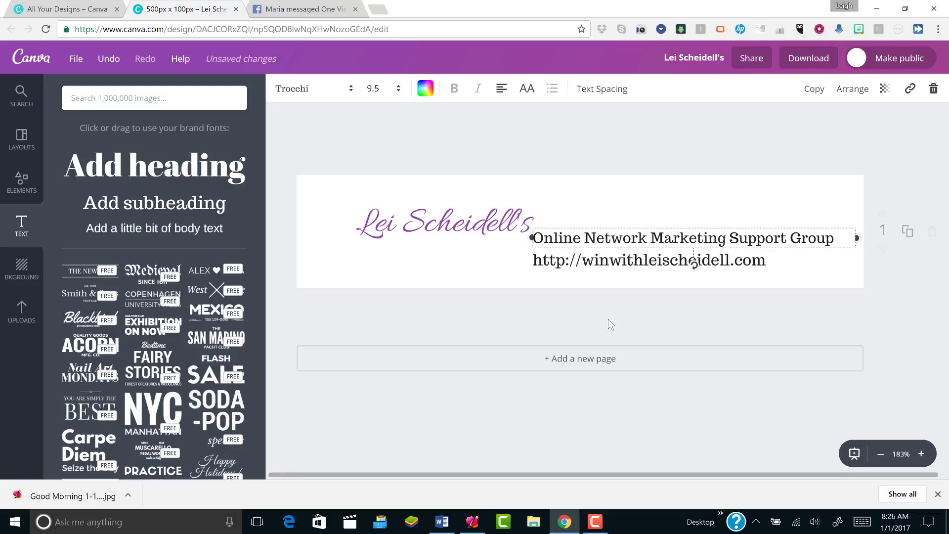
# Undo the last change and set the website address line to font size 9.5
pyautogui.click(620, 262)
pyautogui.hotkey('ctrl', 'z')
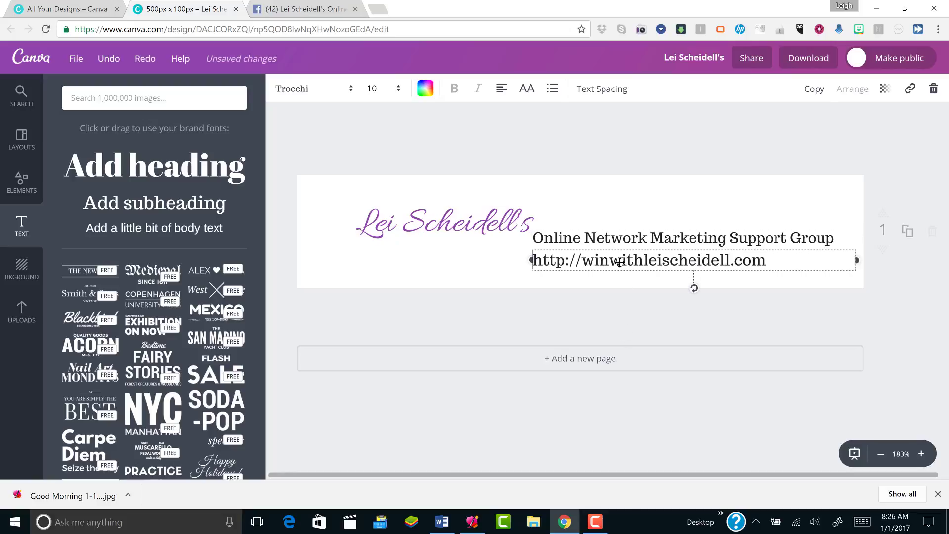
pyautogui.click(372, 88)
pyautogui.write('9.5')
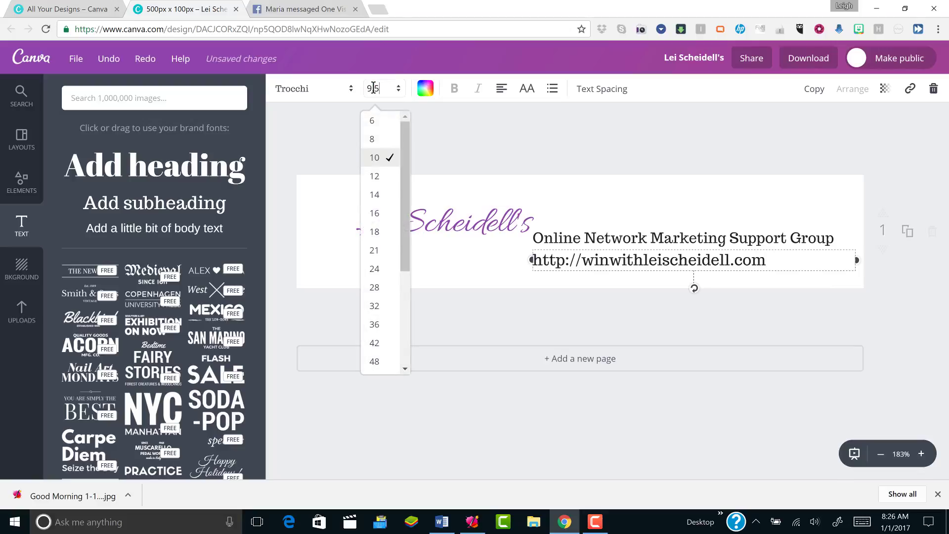
pyautogui.press('Return')
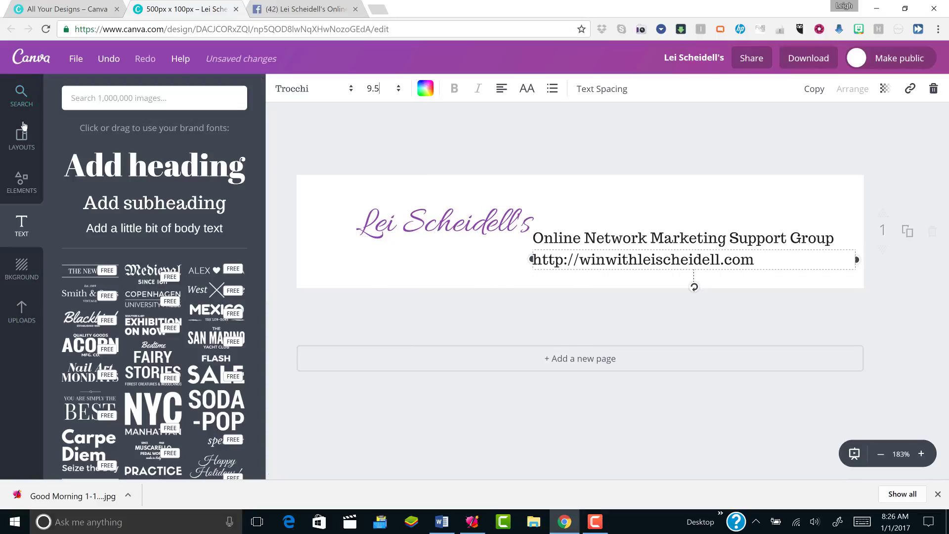
# From Uploads, cancel the new-image upload and add the woman-with-small-dog photo to the label
pyautogui.click(22, 323)
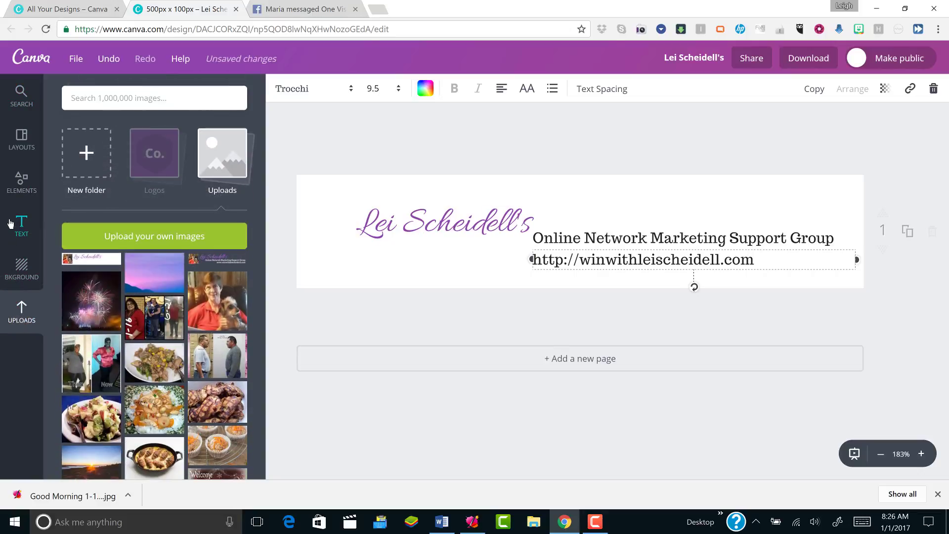
pyautogui.click(106, 235)
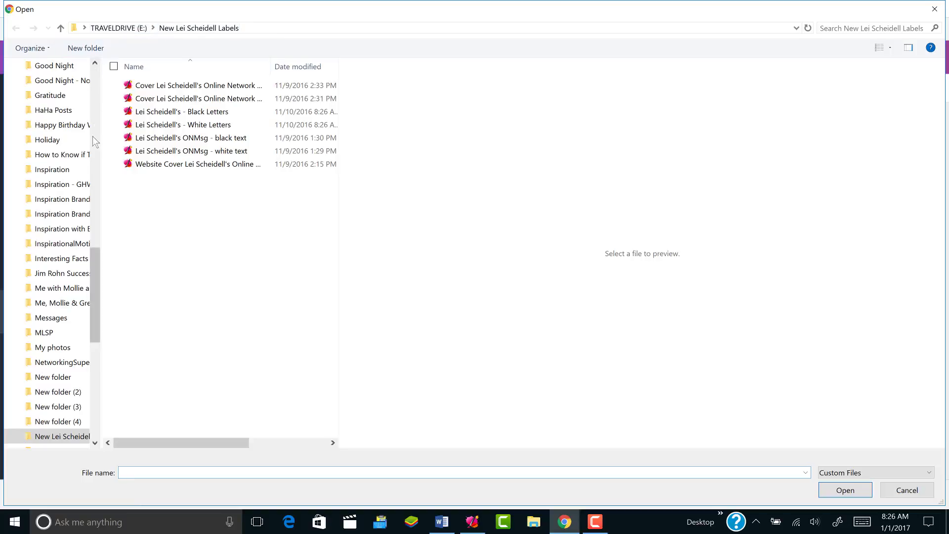
pyautogui.click(77, 305)
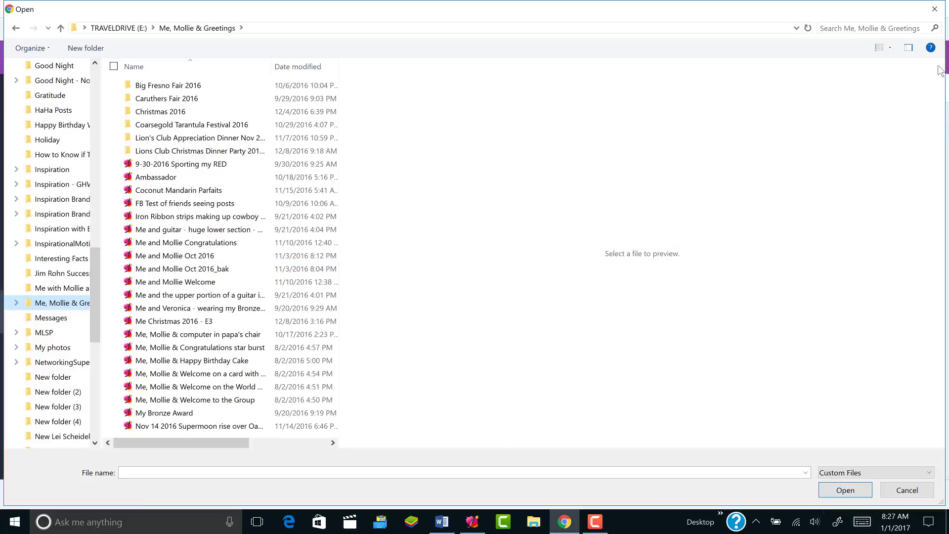
pyautogui.click(934, 9)
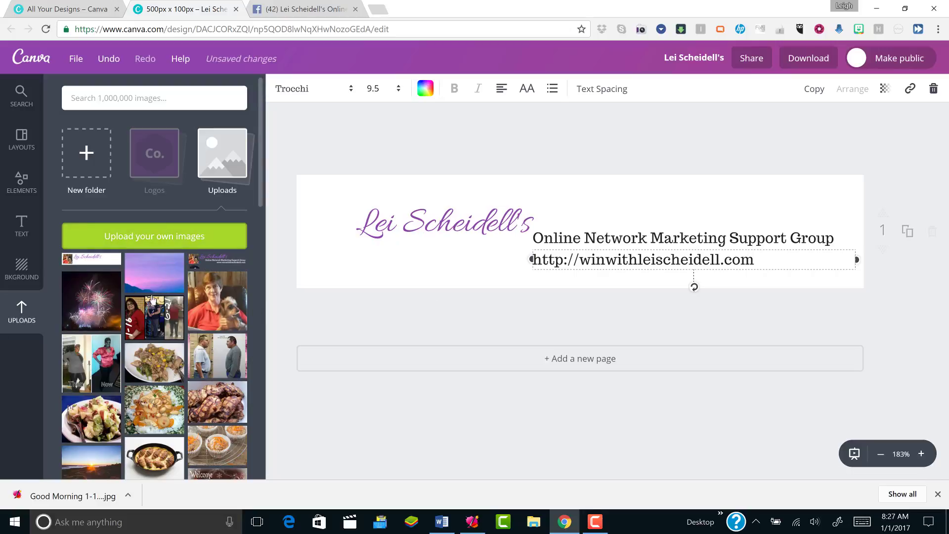
pyautogui.click(217, 304)
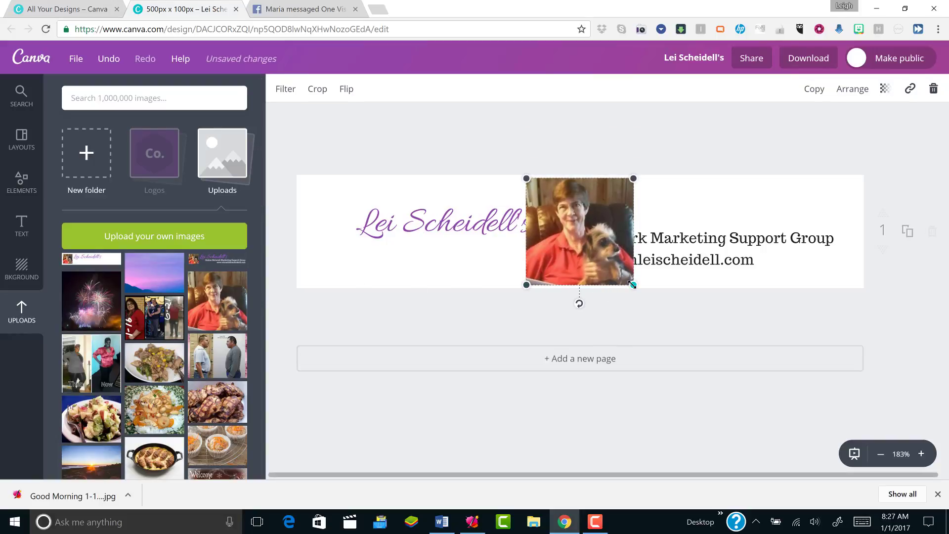
# Shrink the dog photo to about 83×83 at the left edge, then shift the heading, address and tagline
pyautogui.moveTo(632, 284); pyautogui.dragTo(619, 271)
pyautogui.moveTo(578, 233); pyautogui.dragTo(355, 241)
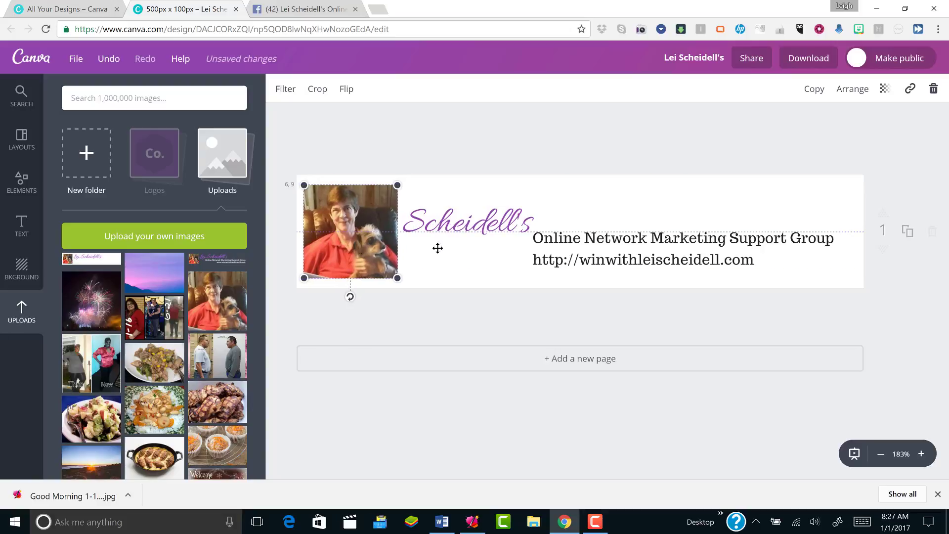
pyautogui.moveTo(438, 227); pyautogui.dragTo(489, 221)
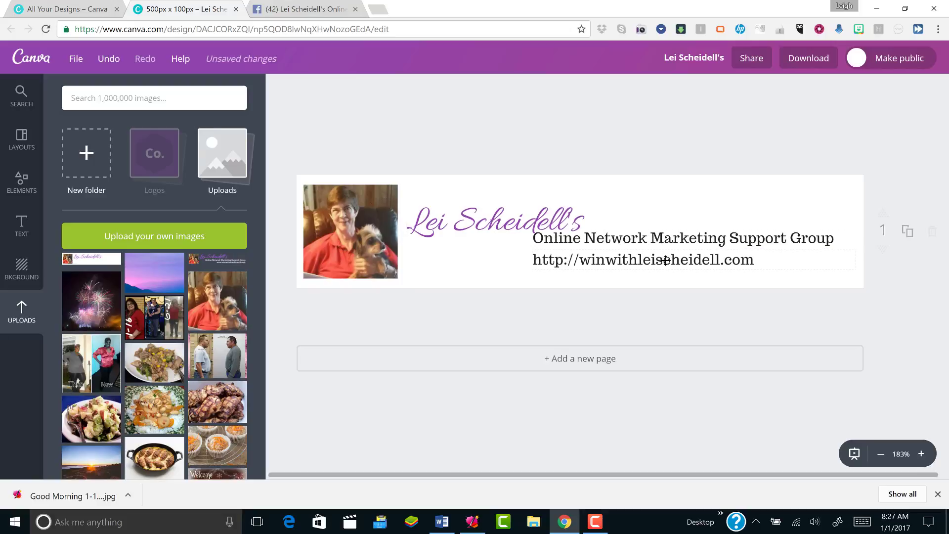
pyautogui.moveTo(665, 256); pyautogui.dragTo(697, 253)
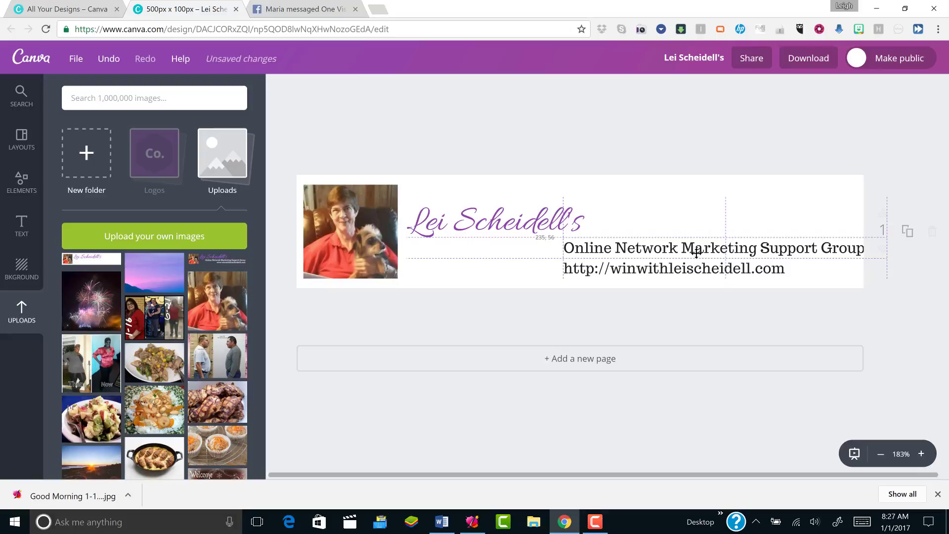
pyautogui.moveTo(697, 253); pyautogui.dragTo(674, 273)
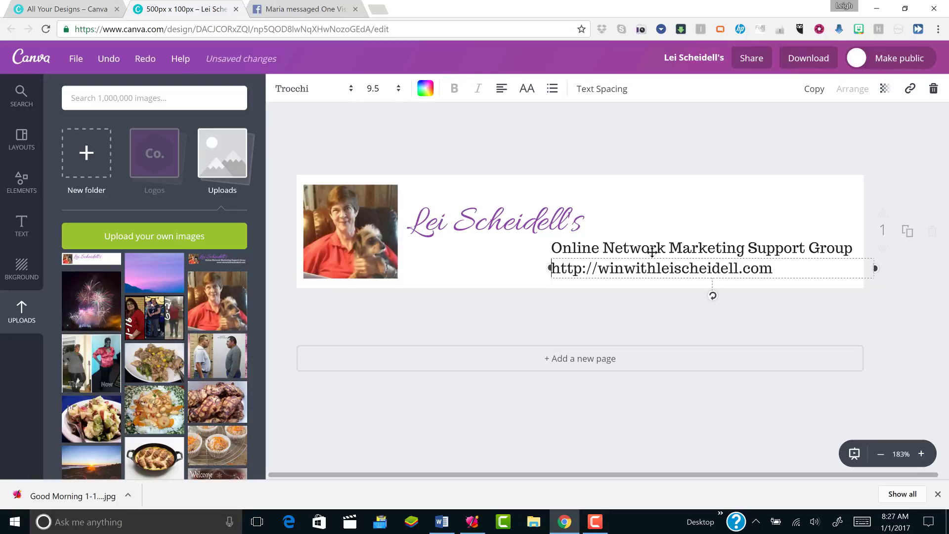
# Append 'black label' to the end of the design's title
pyautogui.click(691, 58)
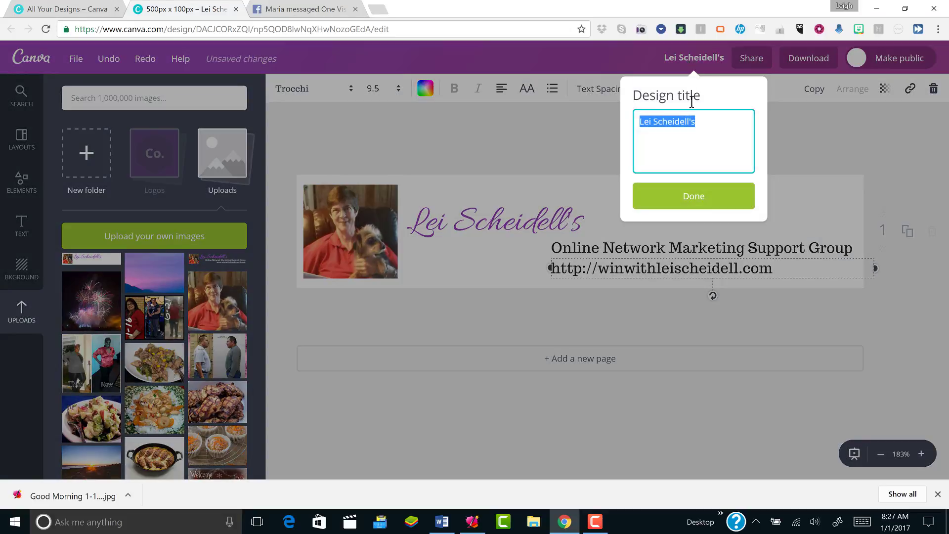
pyautogui.click(707, 118)
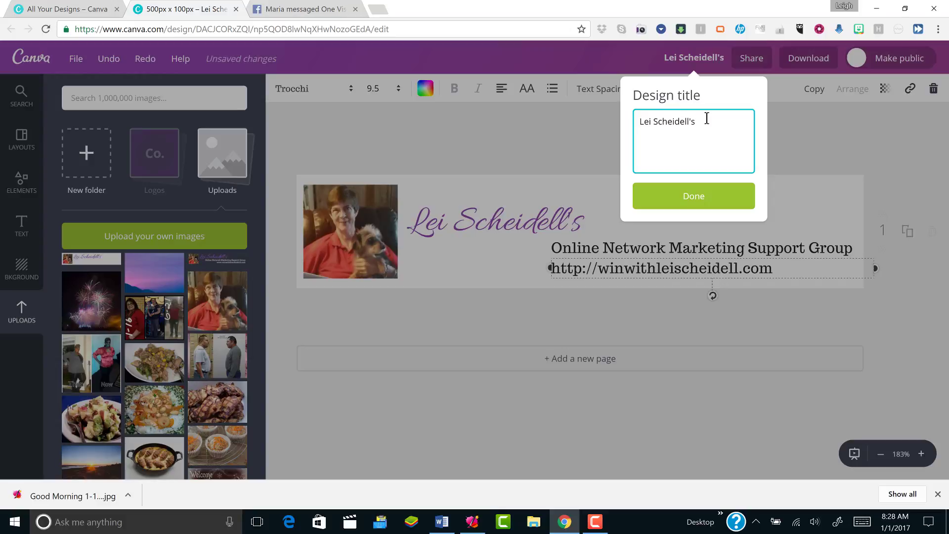
pyautogui.write('black label')
pyautogui.click(719, 196)
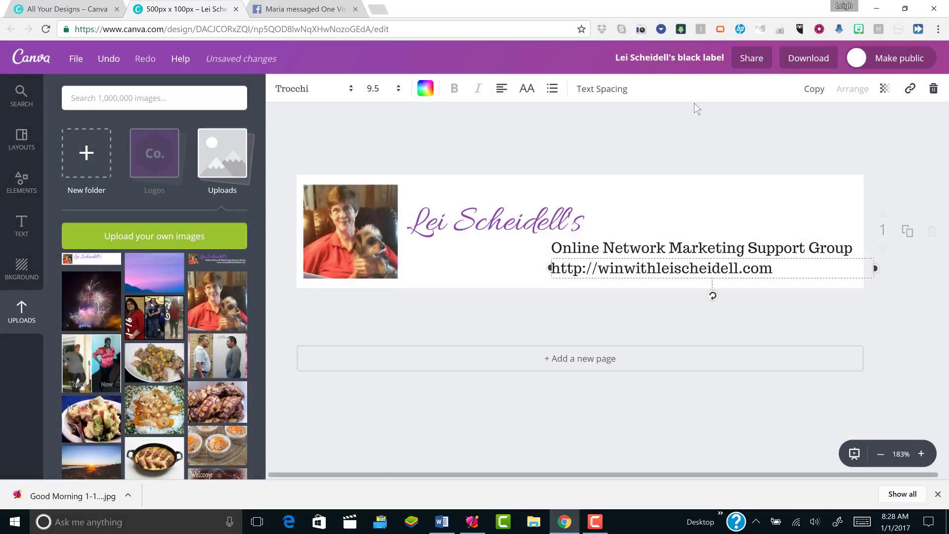
# Download the label as a PNG with Transparent background ticked
pyautogui.click(822, 60)
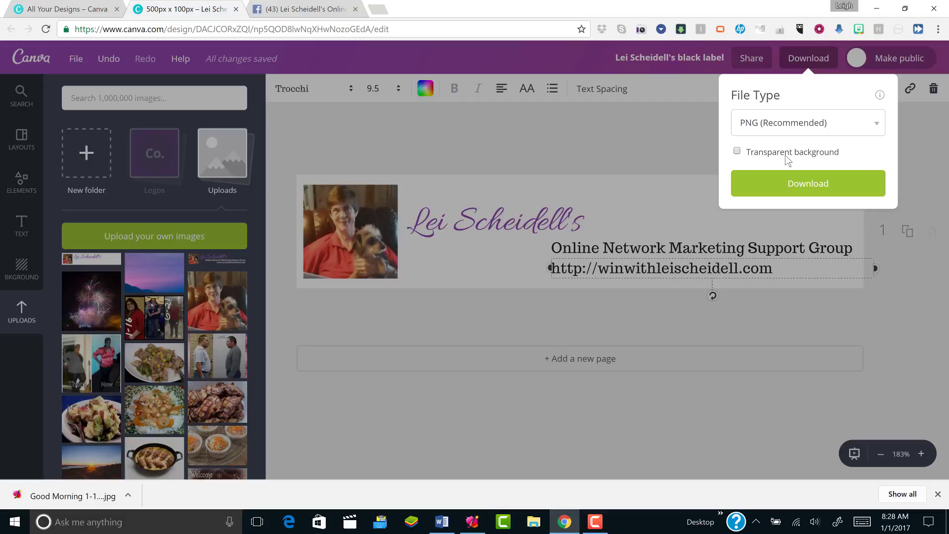
pyautogui.click(736, 152)
pyautogui.click(804, 183)
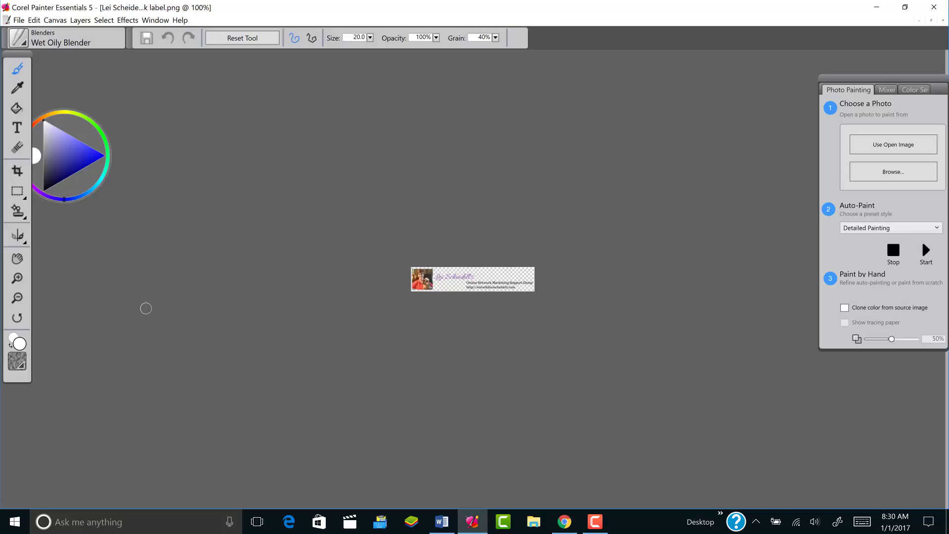
# Close the label image in Corel Painter Essentials 5 with Alt+F, C and minimise the program
pyautogui.hotkey('alt', 'f')
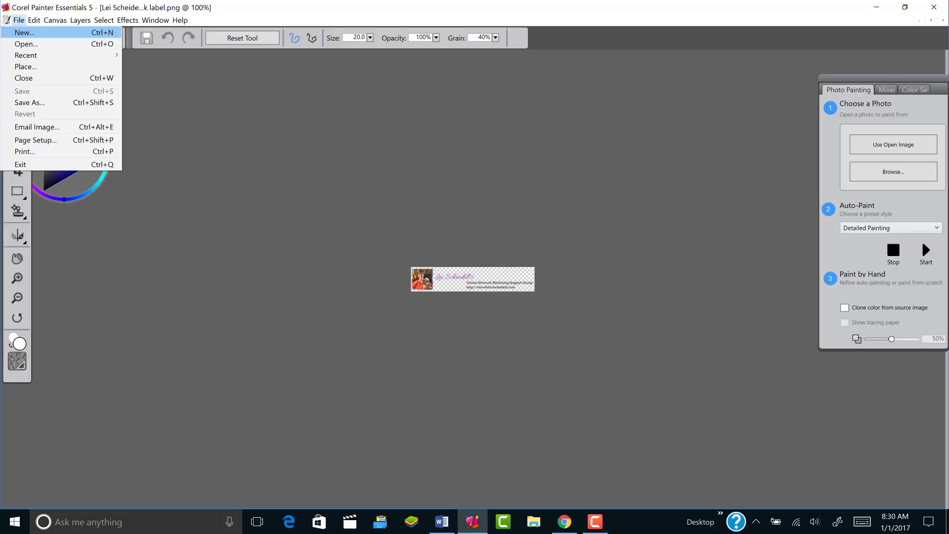
pyautogui.press('c')
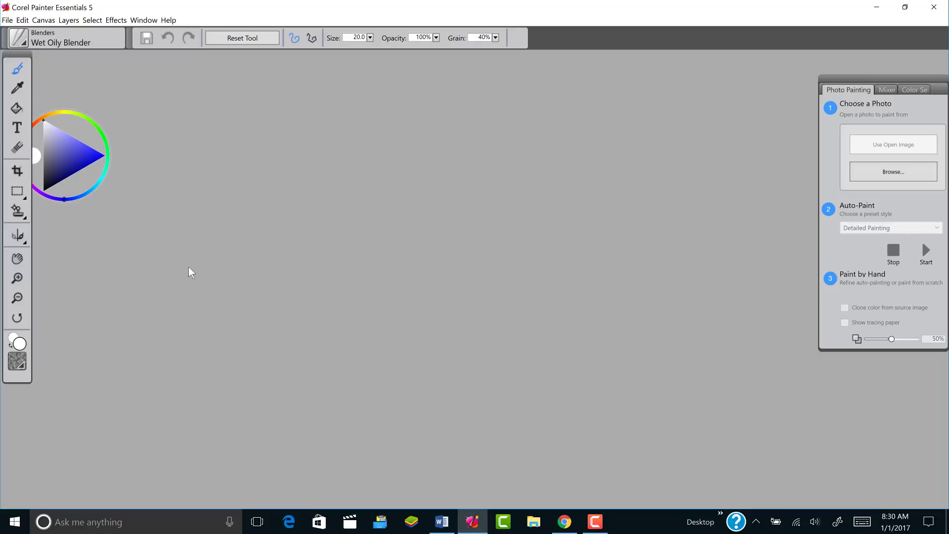
pyautogui.click(879, 12)
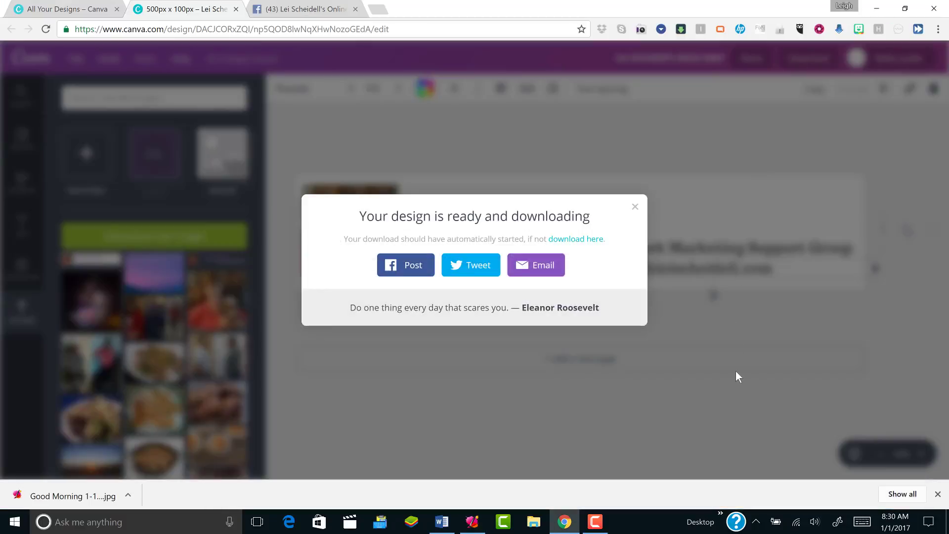
# Close the 'Your design is ready and downloading' message
pyautogui.click(737, 366)
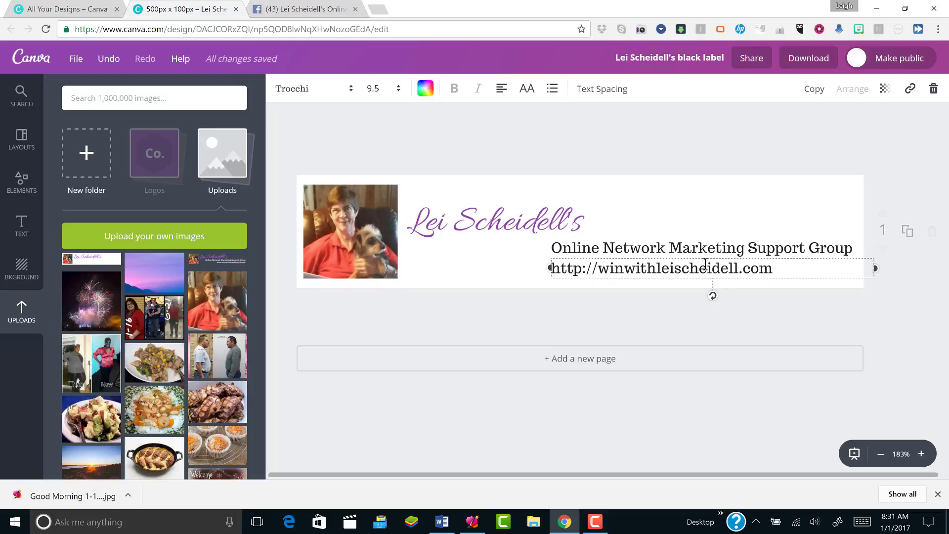
# Duplicate the label onto a second page and turn its tagline white
pyautogui.click(907, 233)
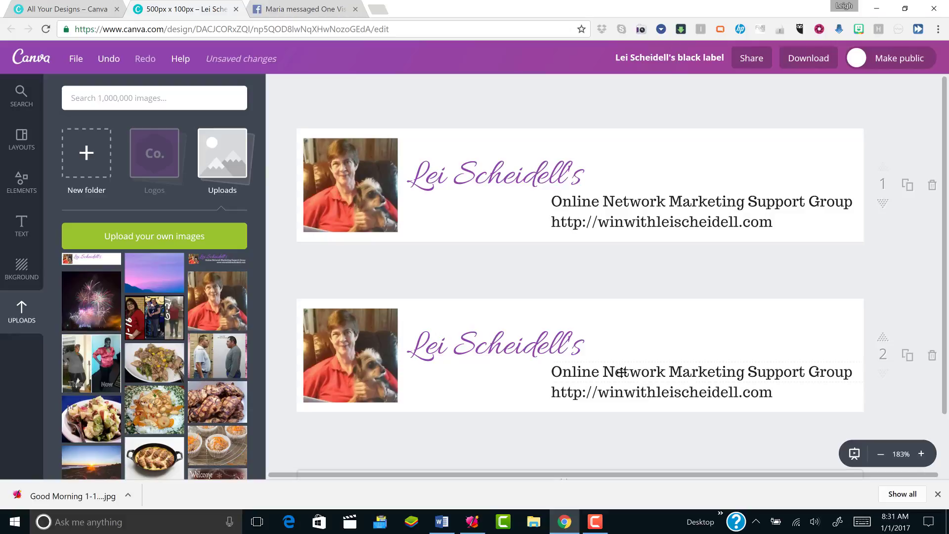
pyautogui.click(551, 371)
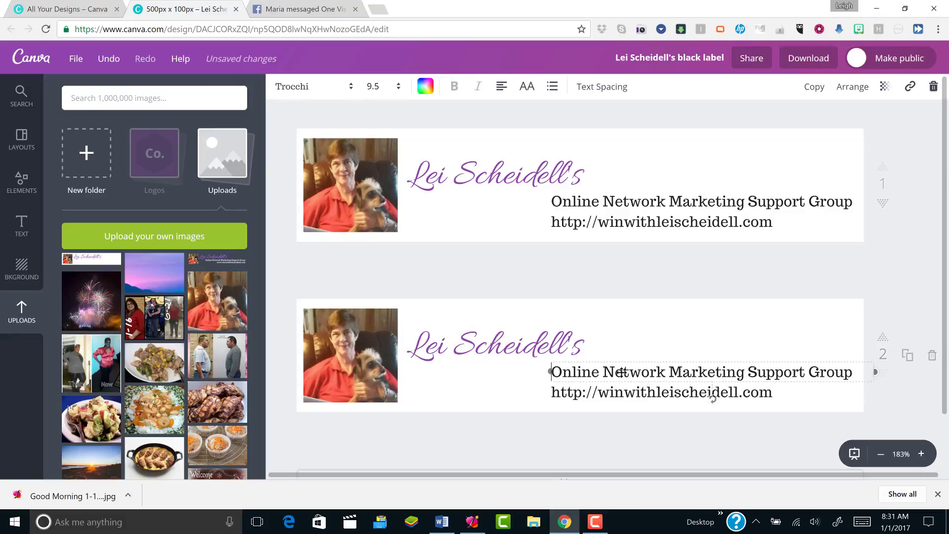
pyautogui.click(425, 90)
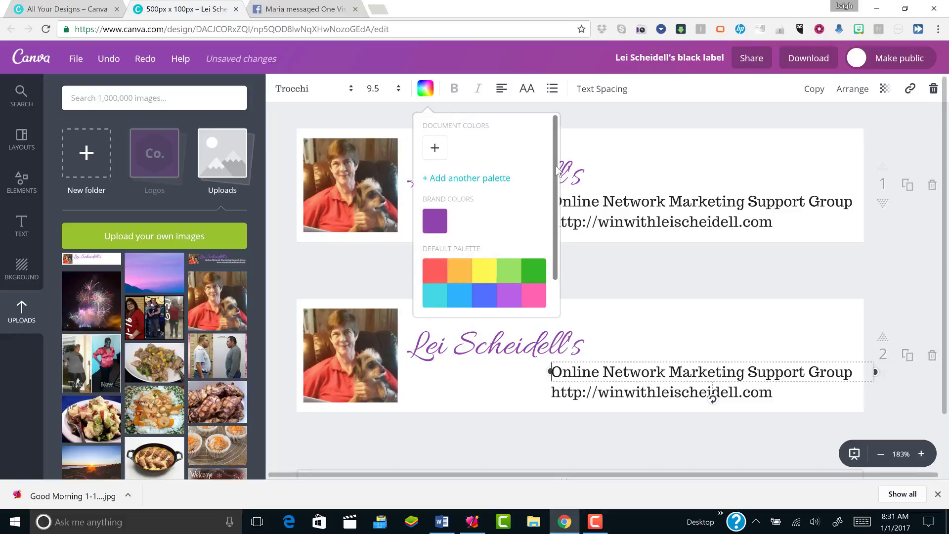
pyautogui.scroll(-1, 558, 171)
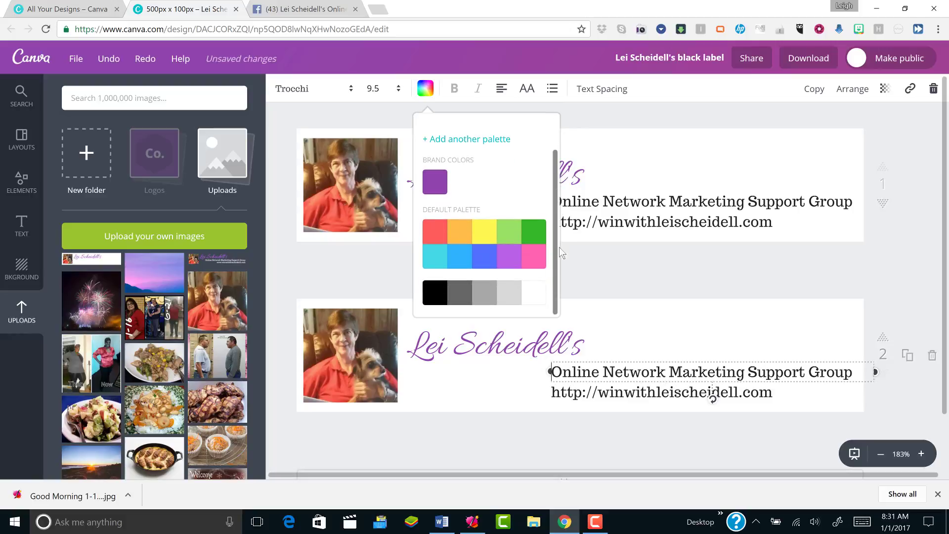
pyautogui.click(536, 295)
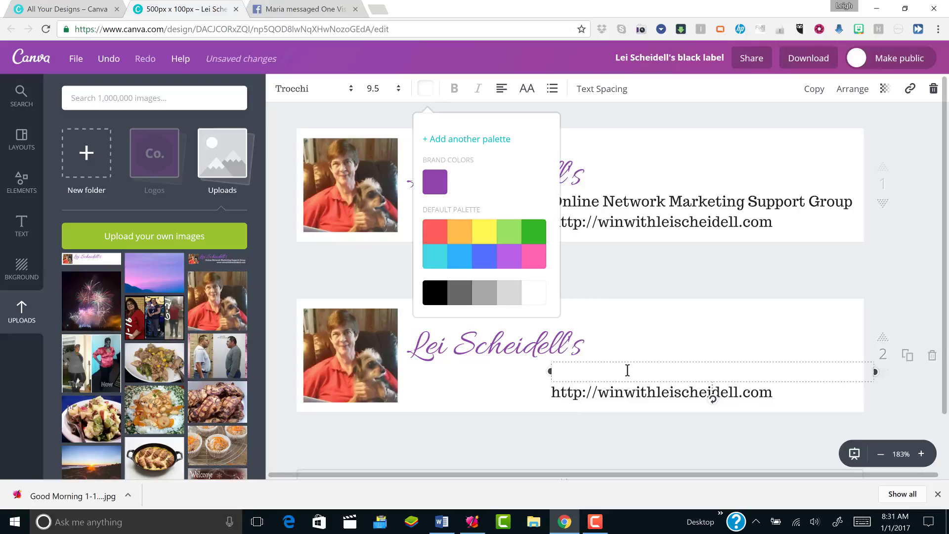
# Recolour the page-2 web address line white and deselect it
pyautogui.click(604, 394)
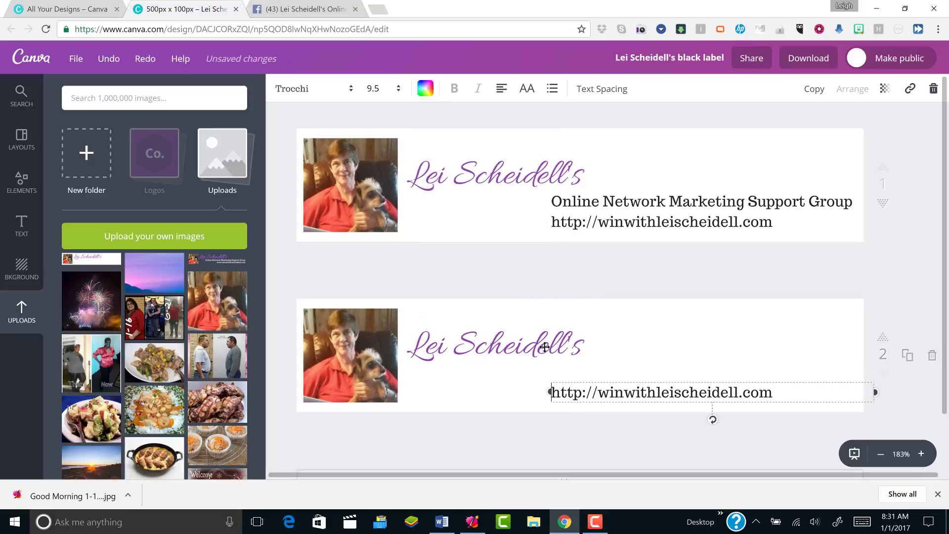
pyautogui.click(425, 92)
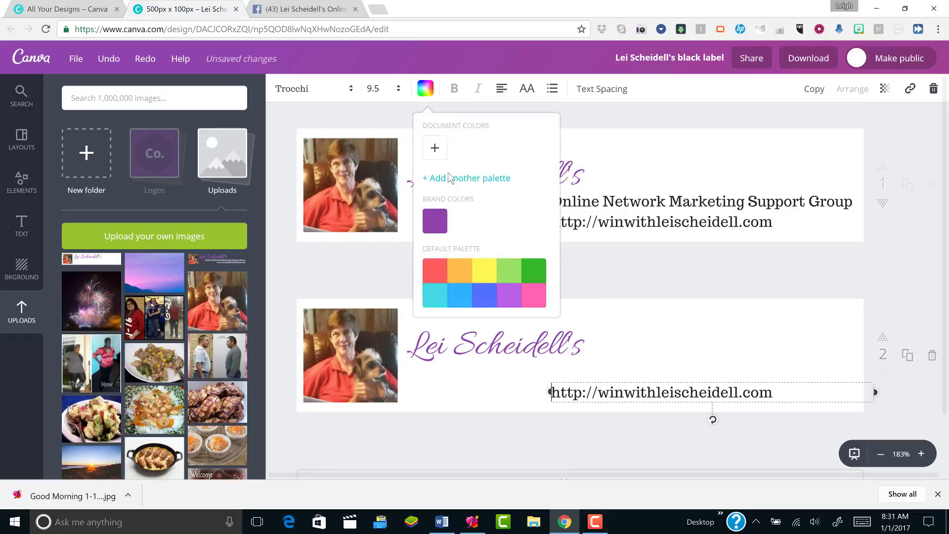
pyautogui.moveTo(555, 216); pyautogui.dragTo(561, 276)
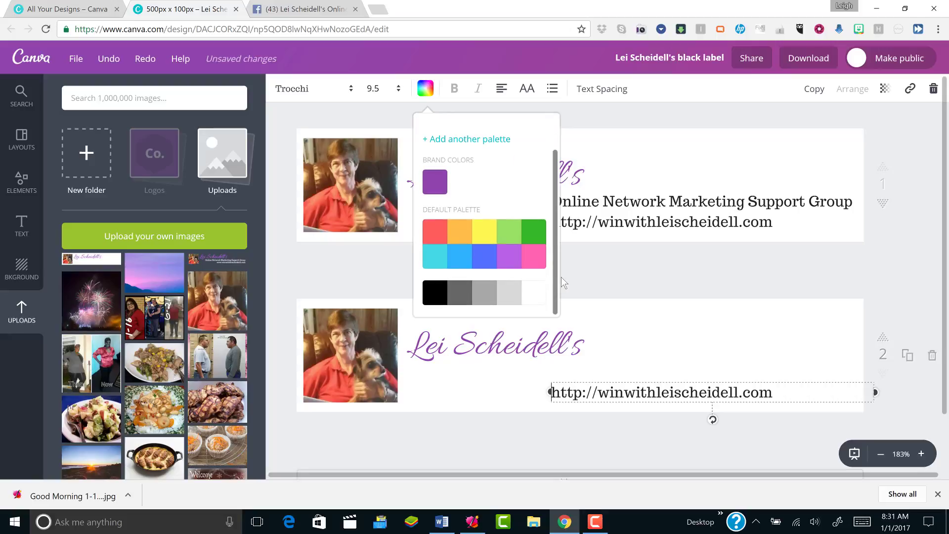
pyautogui.click(533, 288)
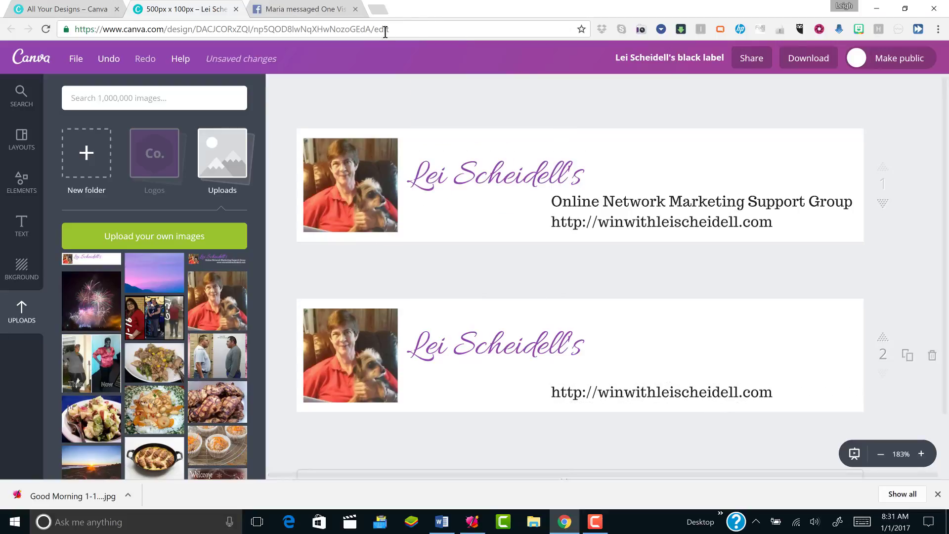
pyautogui.click(616, 395)
pyautogui.click(426, 90)
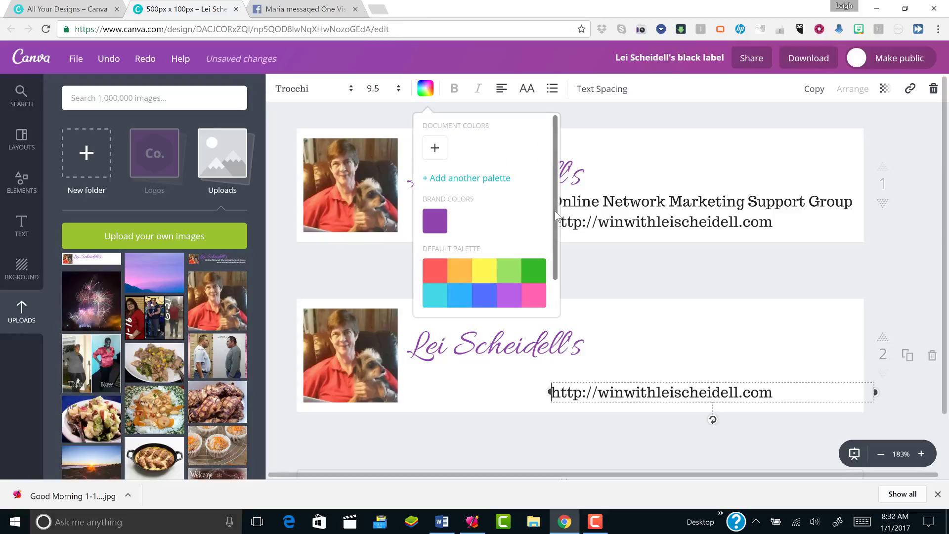
pyautogui.scroll(-2, 554, 232)
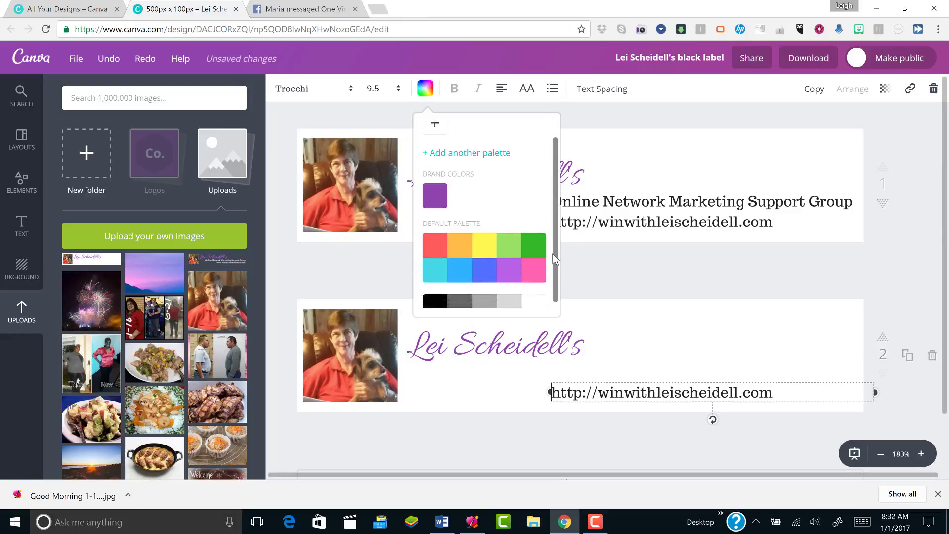
pyautogui.click(531, 295)
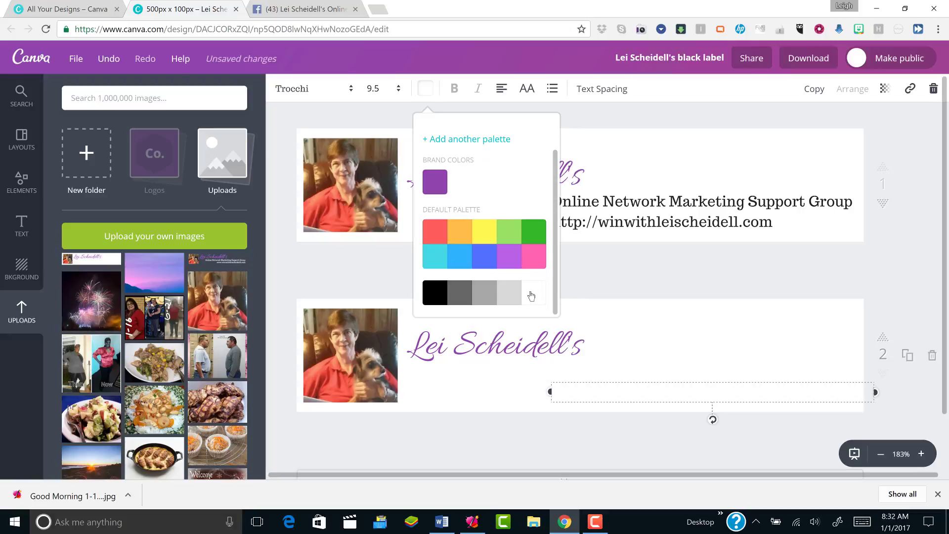
pyautogui.click(505, 388)
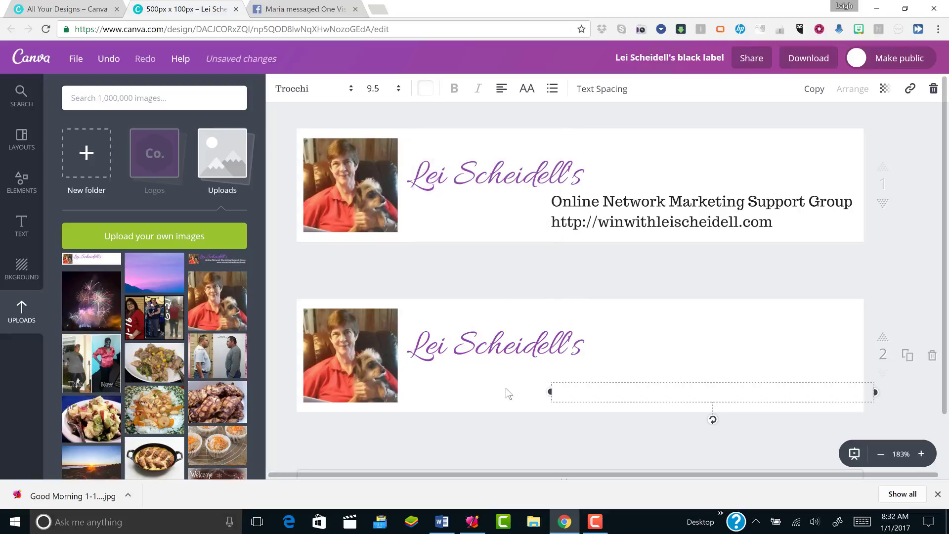
pyautogui.click(489, 378)
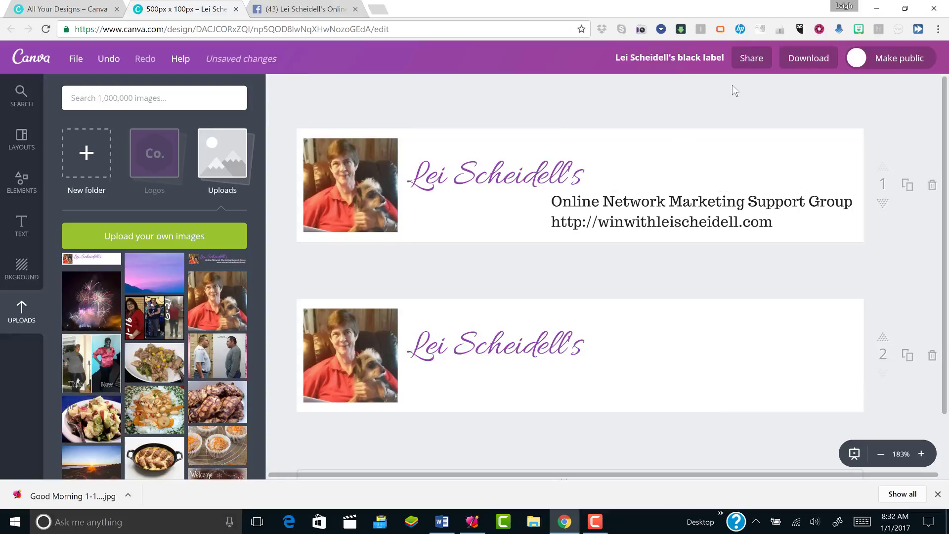
# Replace the word 'black' with 'white' in the design title
pyautogui.click(806, 59)
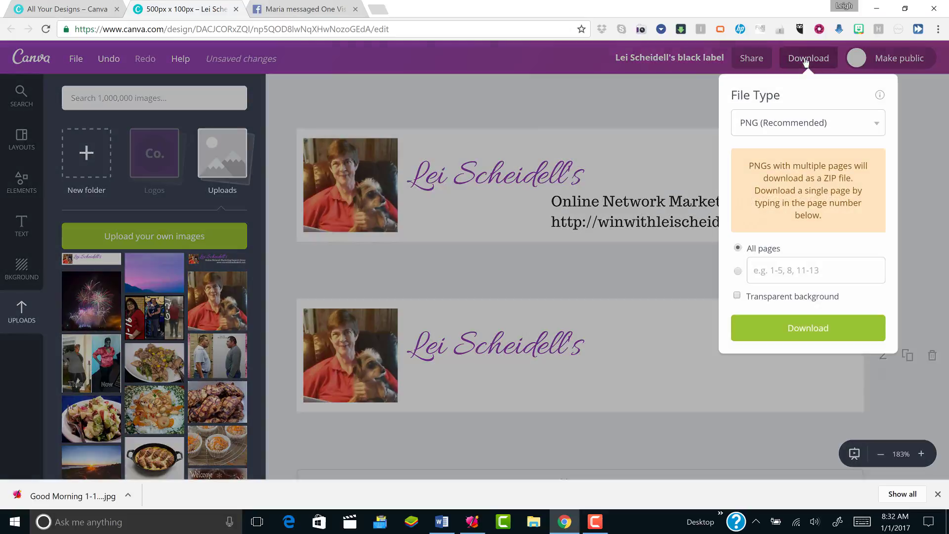
pyautogui.click(565, 100)
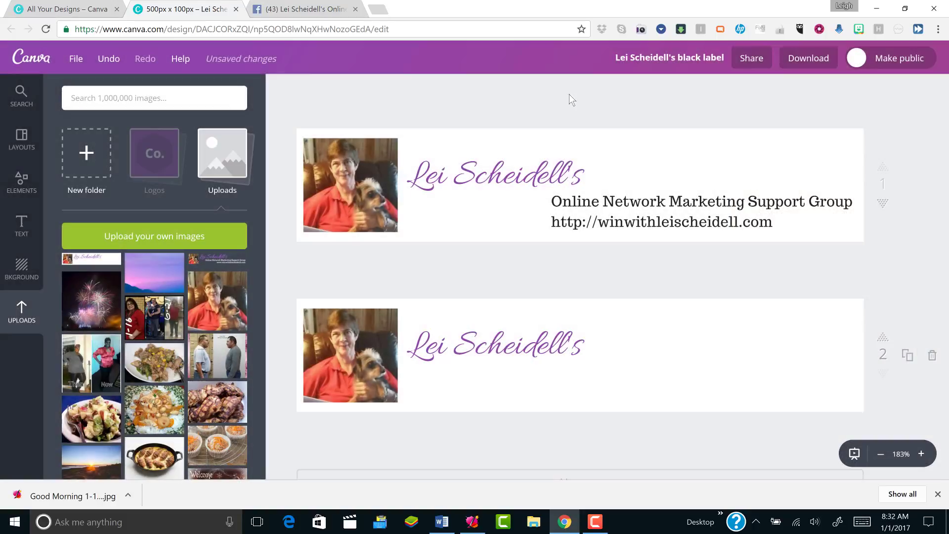
pyautogui.click(672, 57)
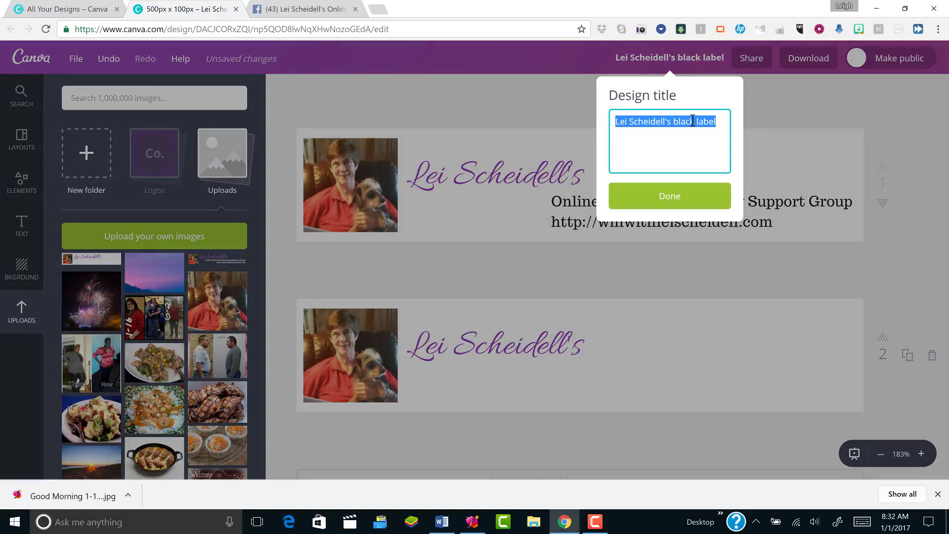
pyautogui.click(693, 121)
pyautogui.doubleClick(684, 123)
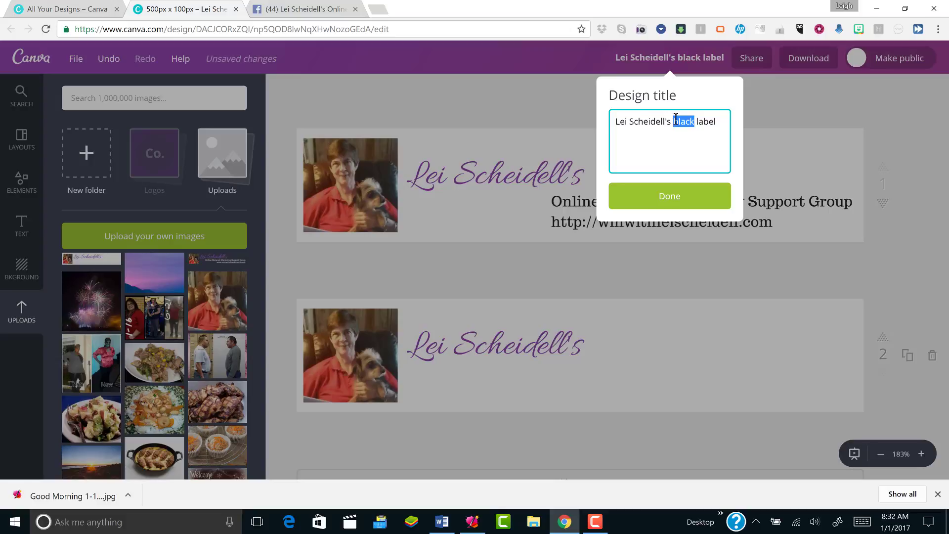
pyautogui.write('white')
pyautogui.click(691, 195)
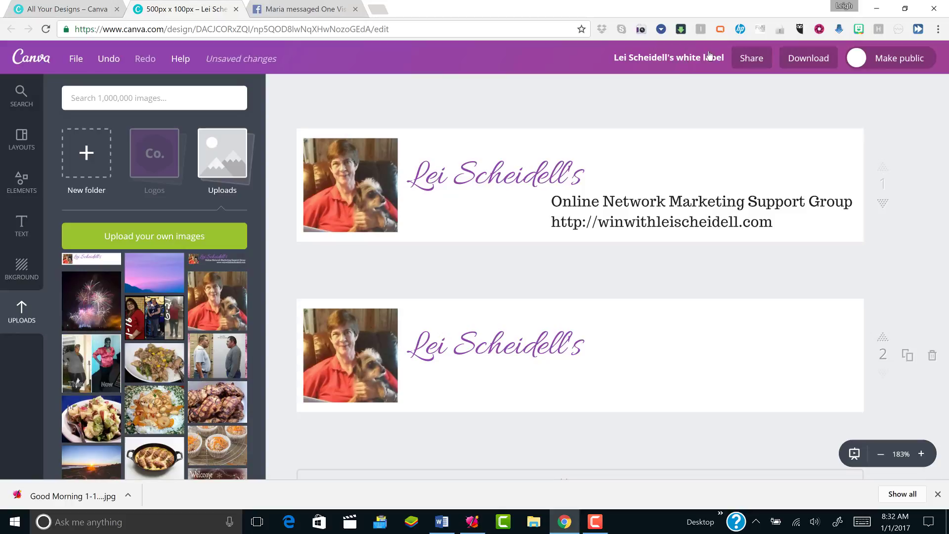
pyautogui.click(809, 60)
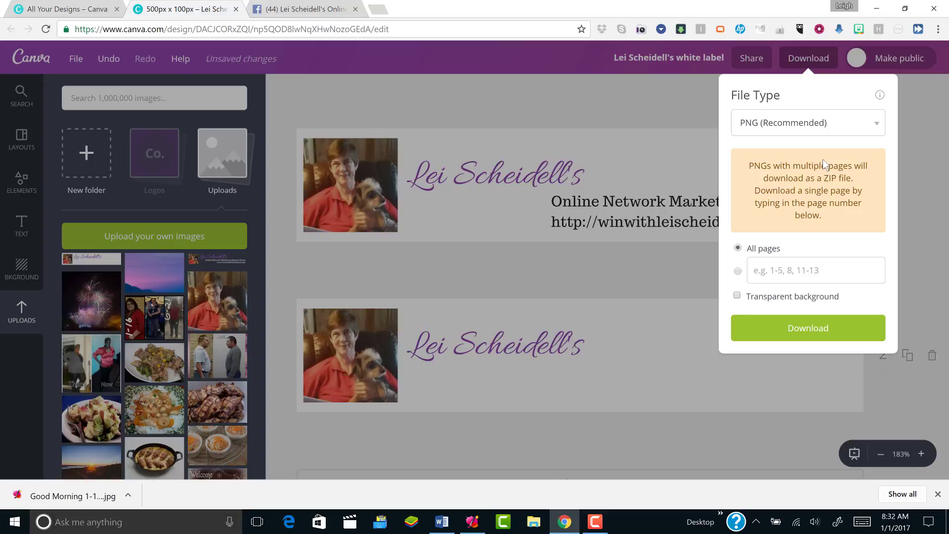
# Export page 2 alone as a PNG with Transparent background ticked
pyautogui.click(785, 267)
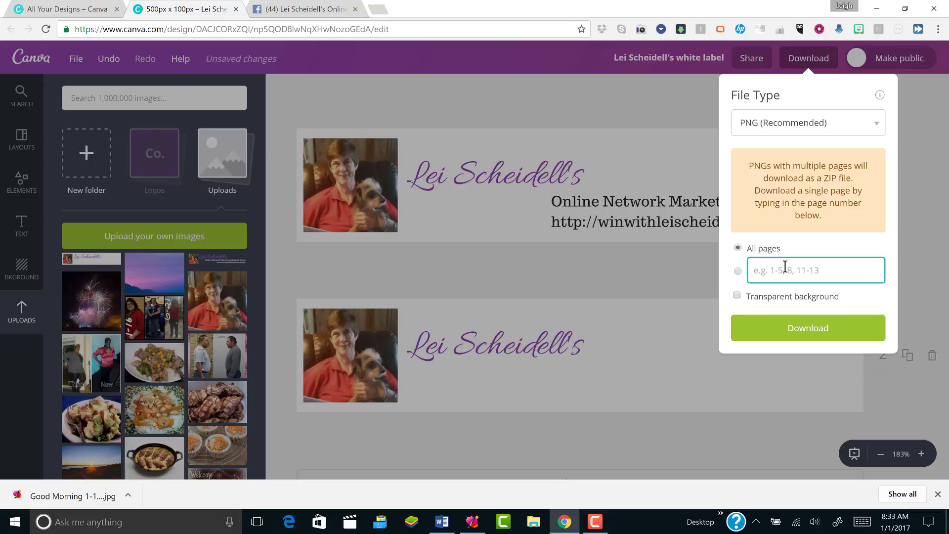
pyautogui.write('2')
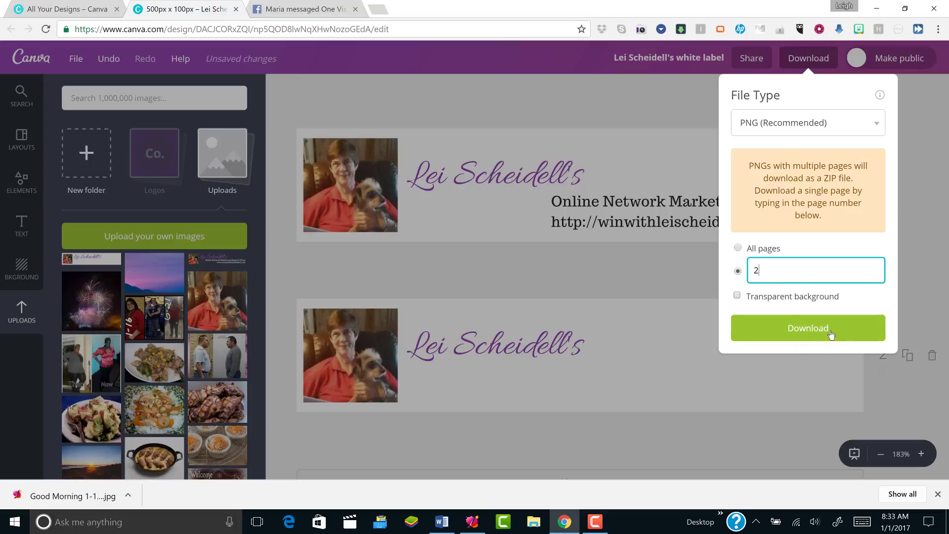
pyautogui.click(736, 295)
pyautogui.click(737, 296)
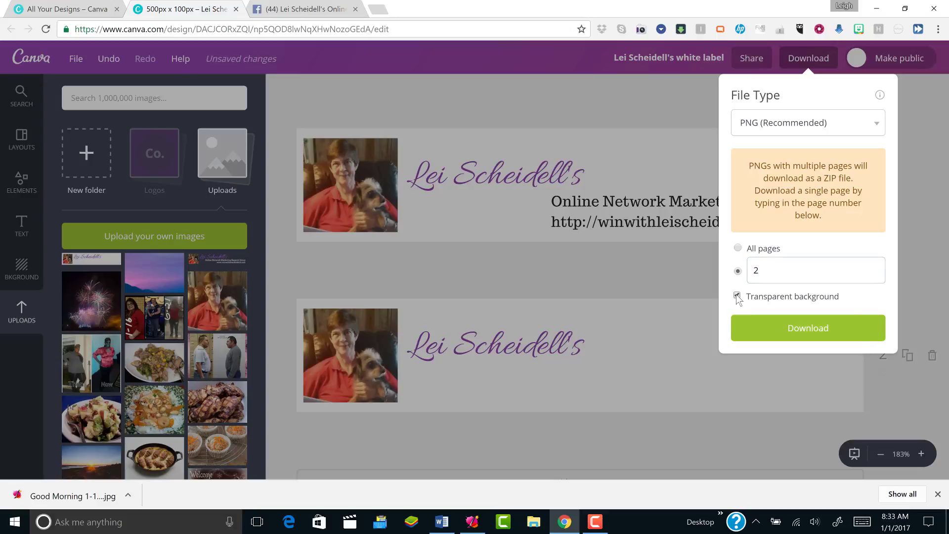
pyautogui.click(765, 331)
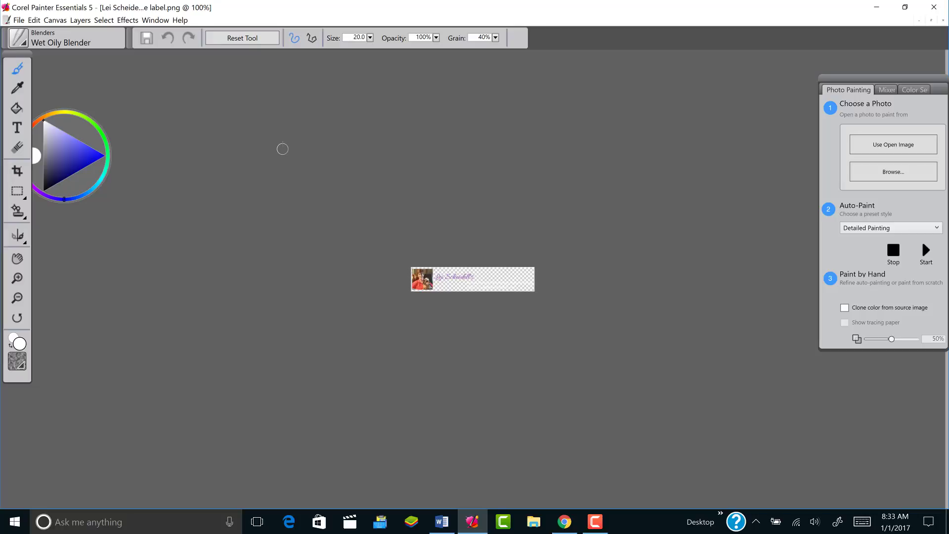
# Close the label PNG in Corel Painter Essentials 5 and minimize the program
pyautogui.click(19, 20)
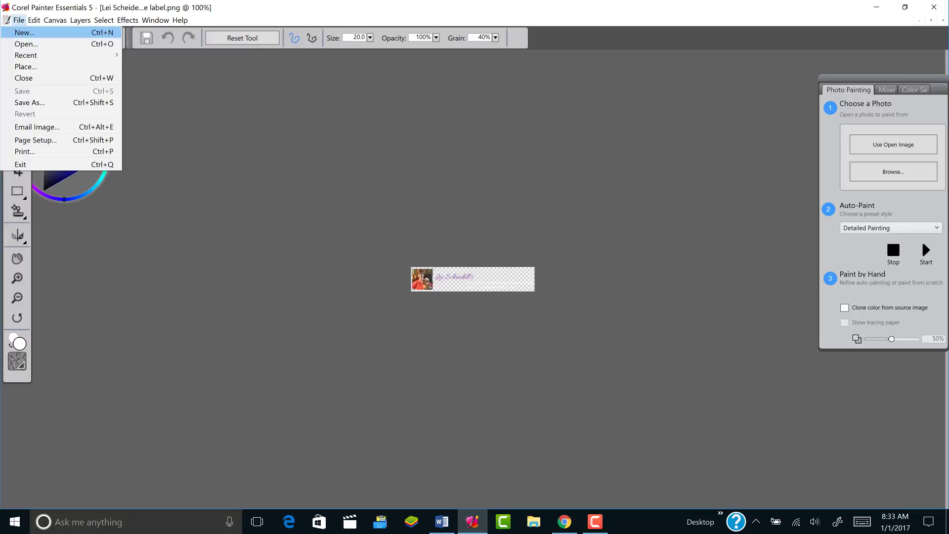
pyautogui.click(22, 73)
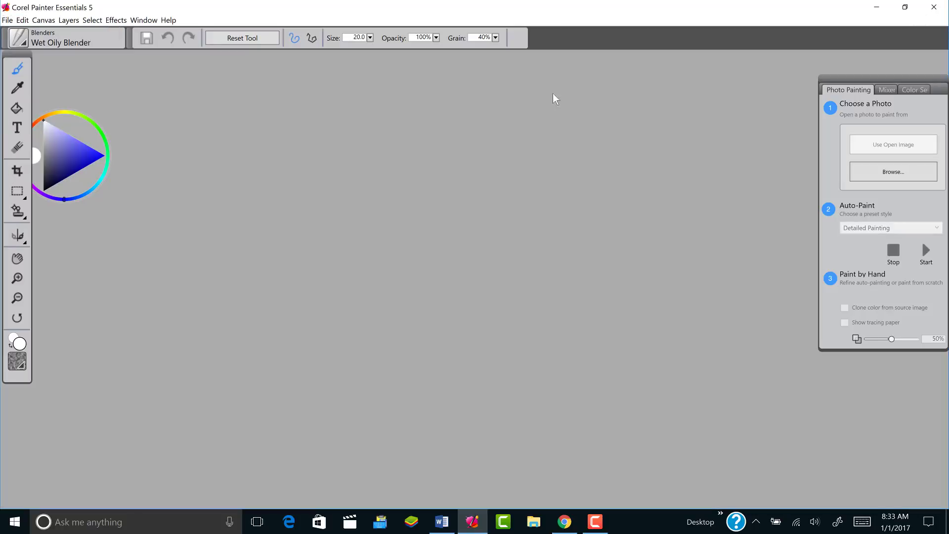
pyautogui.click(874, 7)
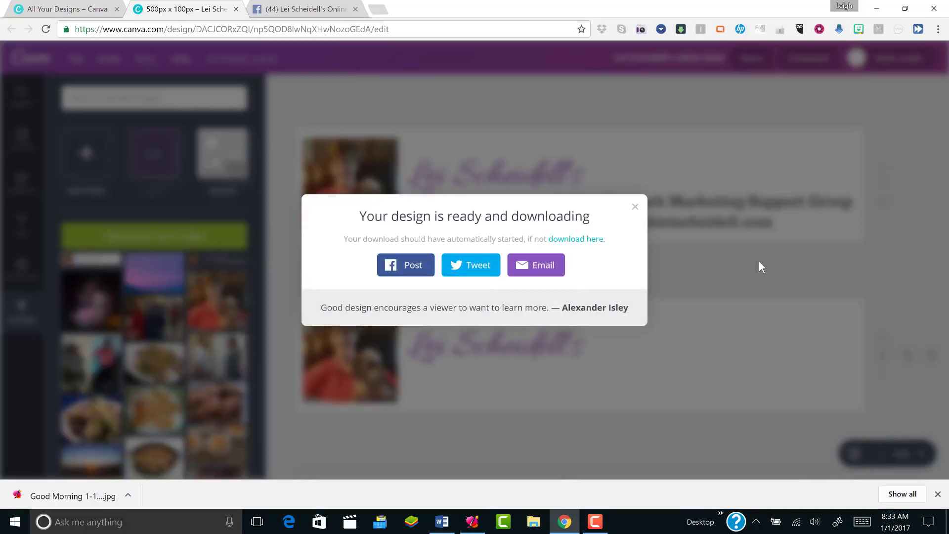
# Dismiss the download message, close the label design's tab and start a blank 800×800 Social Media design
pyautogui.click(758, 261)
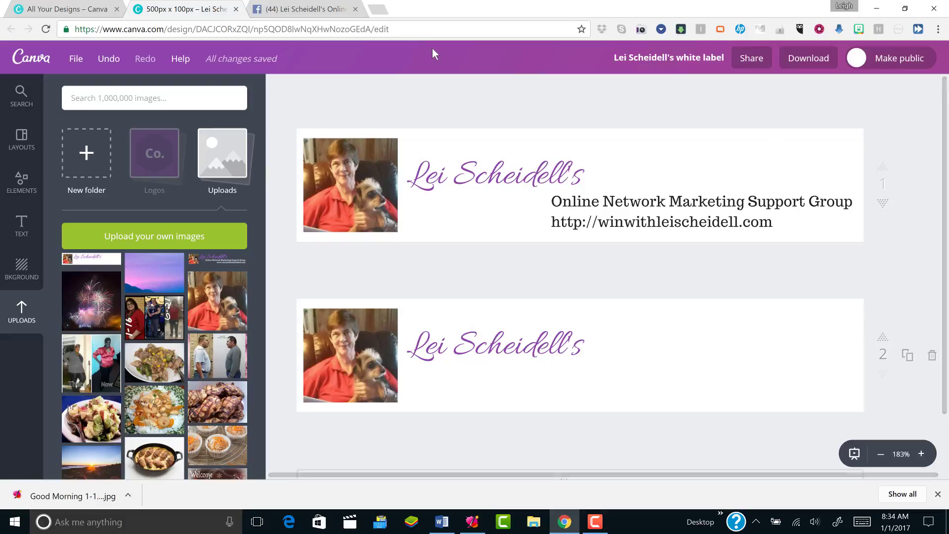
pyautogui.click(236, 10)
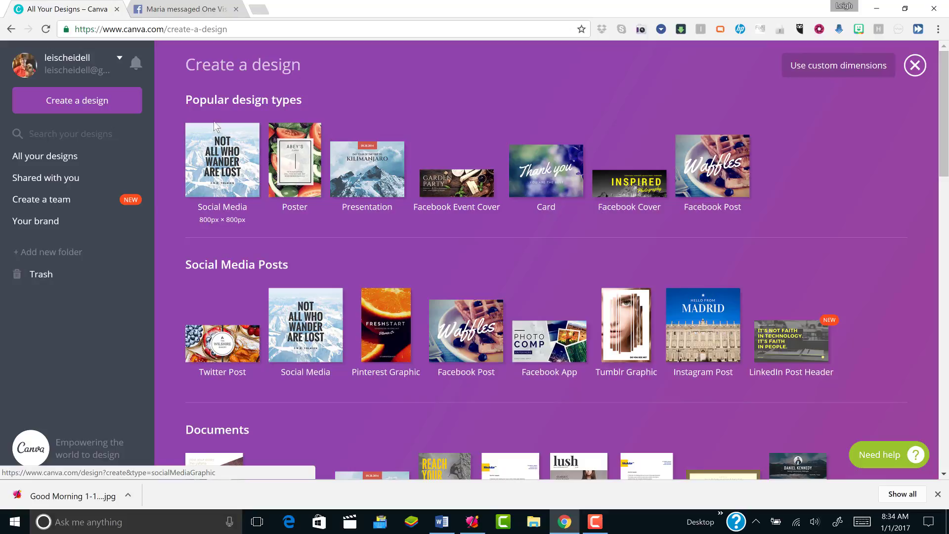
pyautogui.click(230, 166)
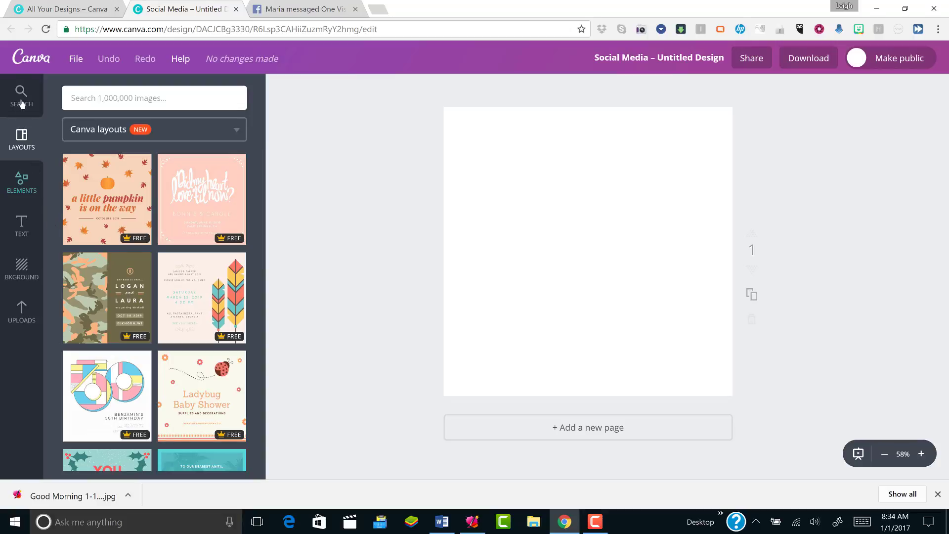
# Fill the background with the purple brand colour, then show Uploads and cancel the file chooser
pyautogui.click(22, 266)
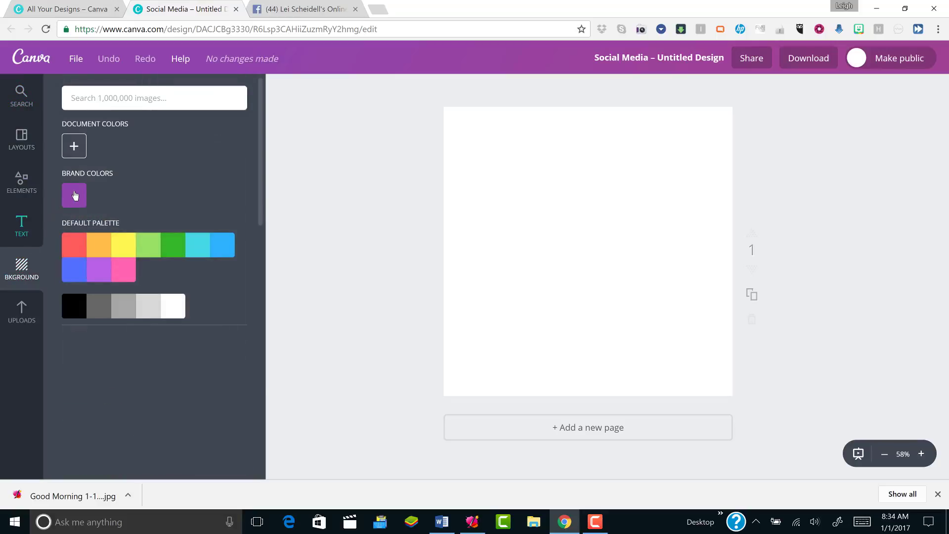
pyautogui.click(75, 196)
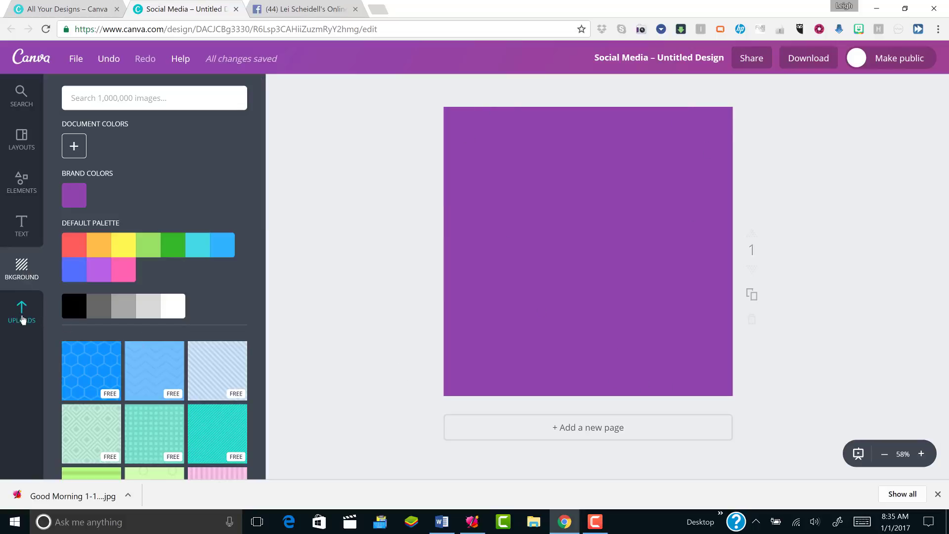
pyautogui.click(22, 320)
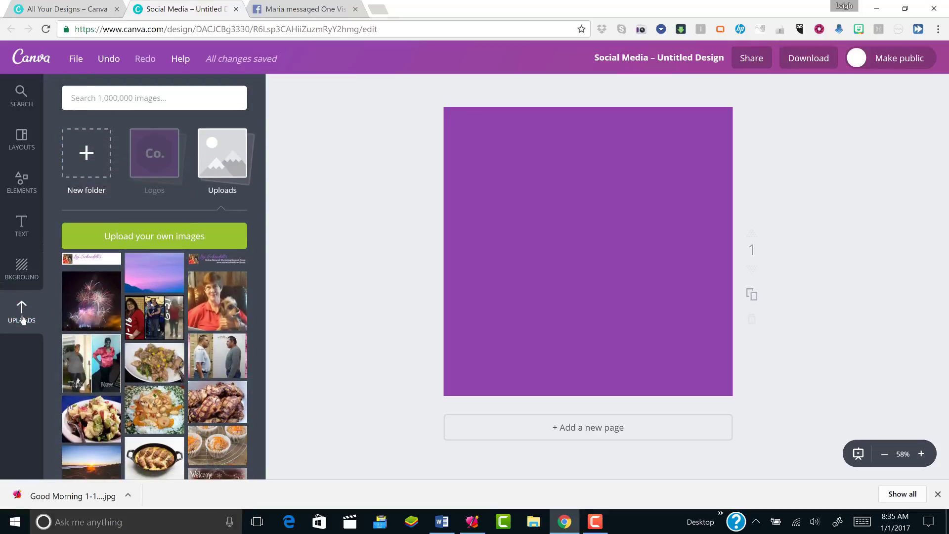
pyautogui.click(88, 237)
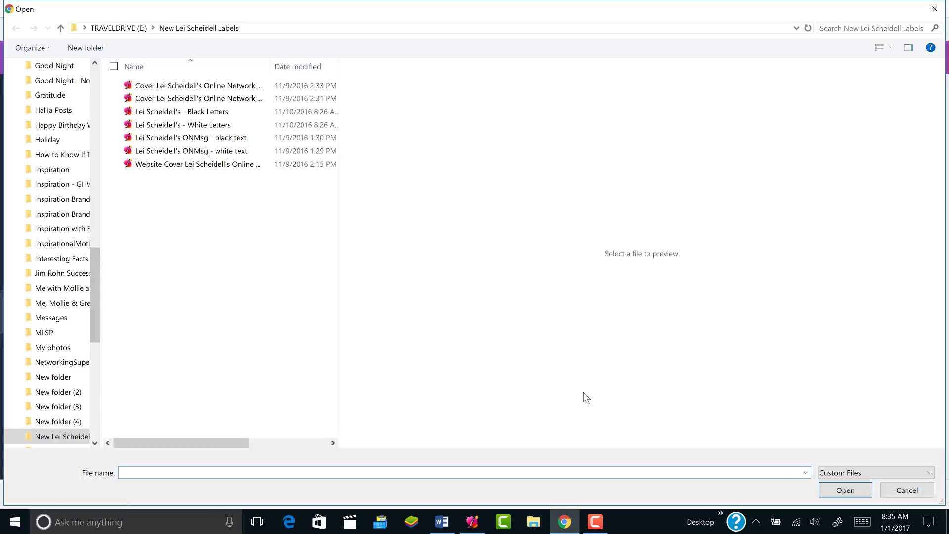
pyautogui.click(936, 10)
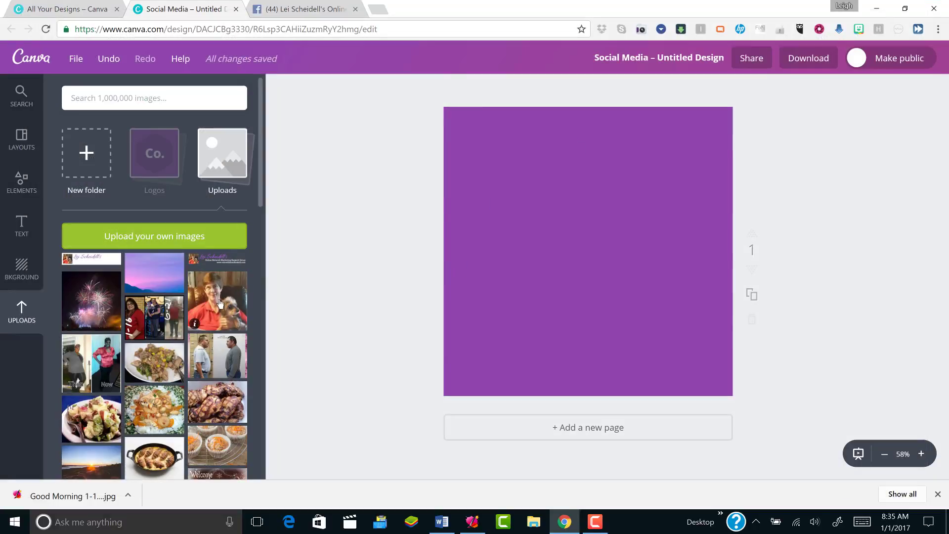
pyautogui.click(98, 304)
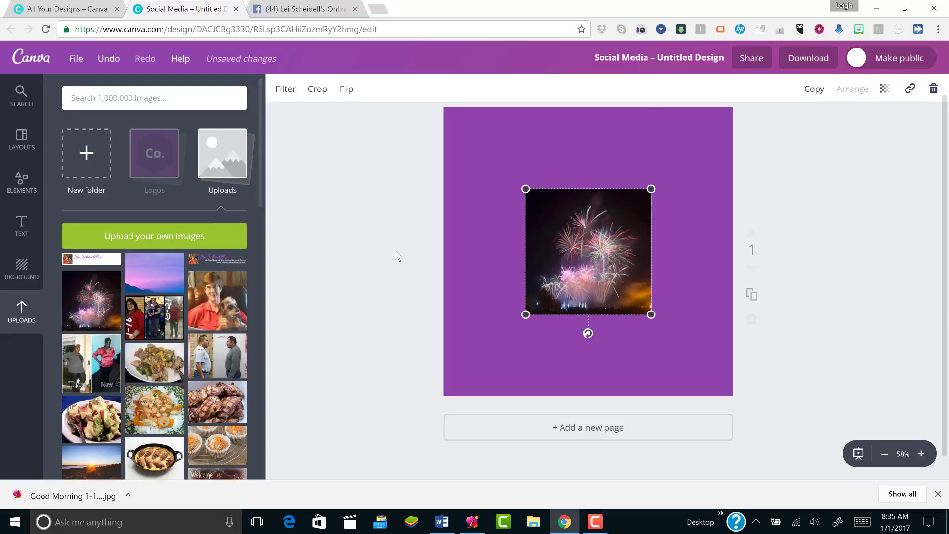
pyautogui.moveTo(574, 255); pyautogui.dragTo(522, 184)
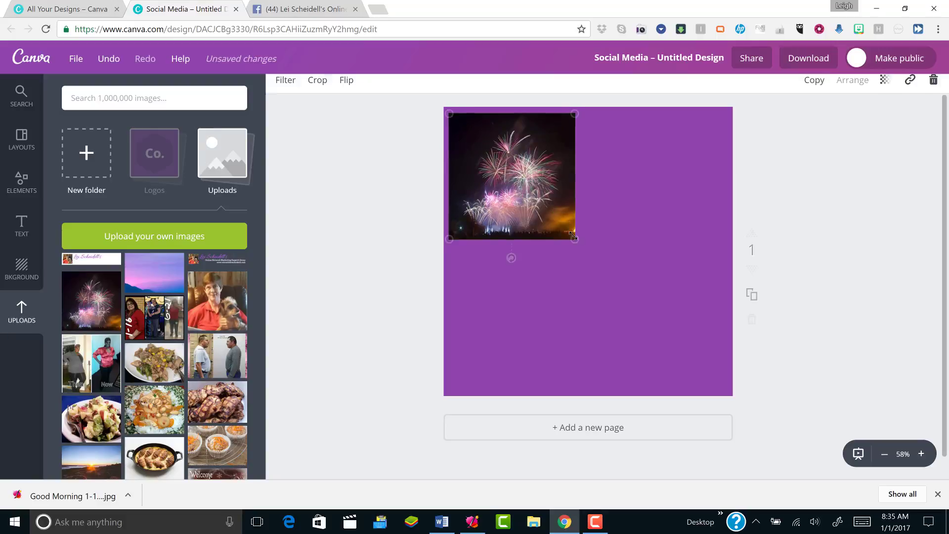
pyautogui.moveTo(574, 239); pyautogui.dragTo(722, 384)
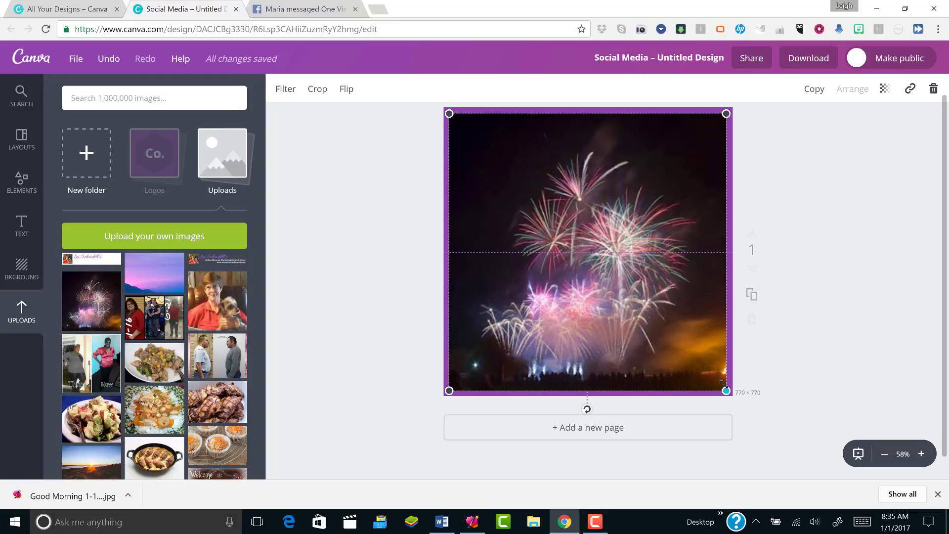
pyautogui.moveTo(724, 384); pyautogui.dragTo(723, 384)
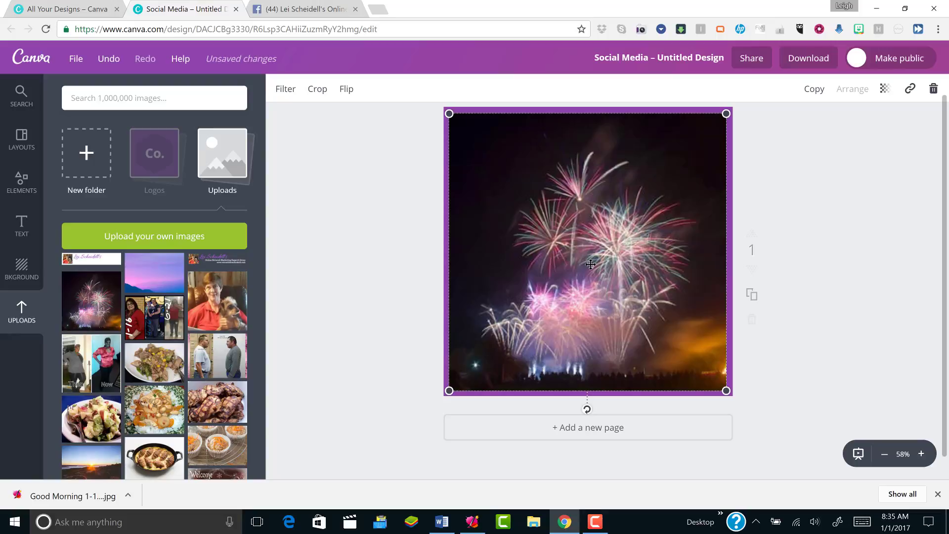
pyautogui.moveTo(592, 267); pyautogui.dragTo(592, 269)
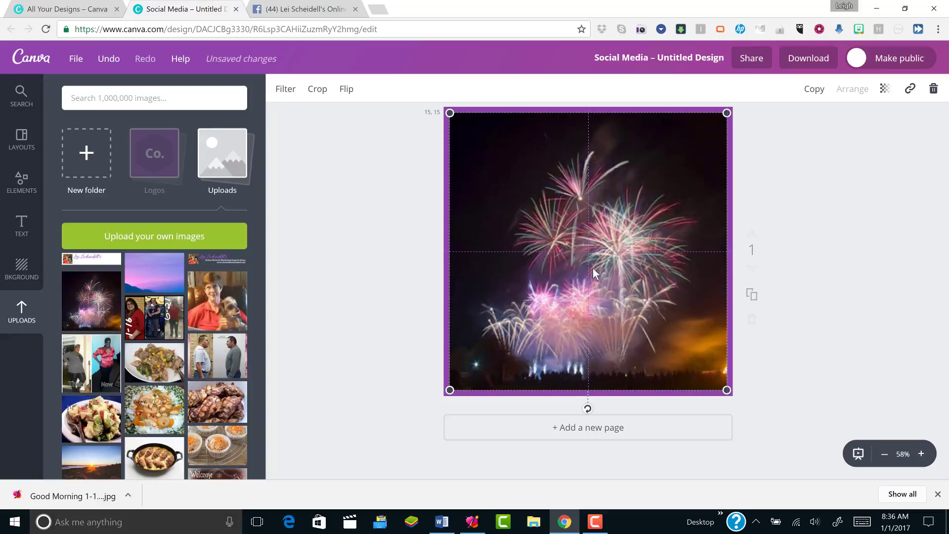
pyautogui.moveTo(592, 268); pyautogui.dragTo(589, 268)
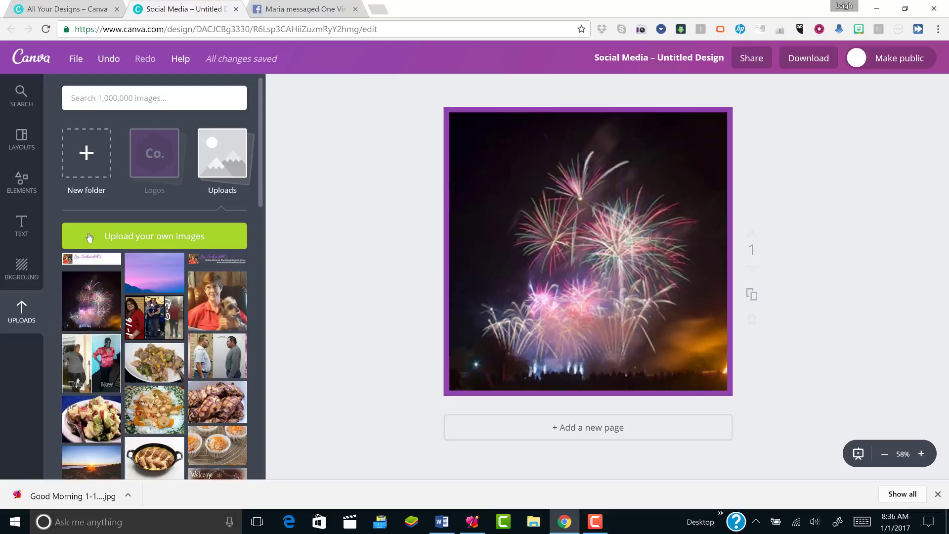
# Cancel a new upload and place the previously uploaded logo banner onto the fireworks page
pyautogui.click(138, 240)
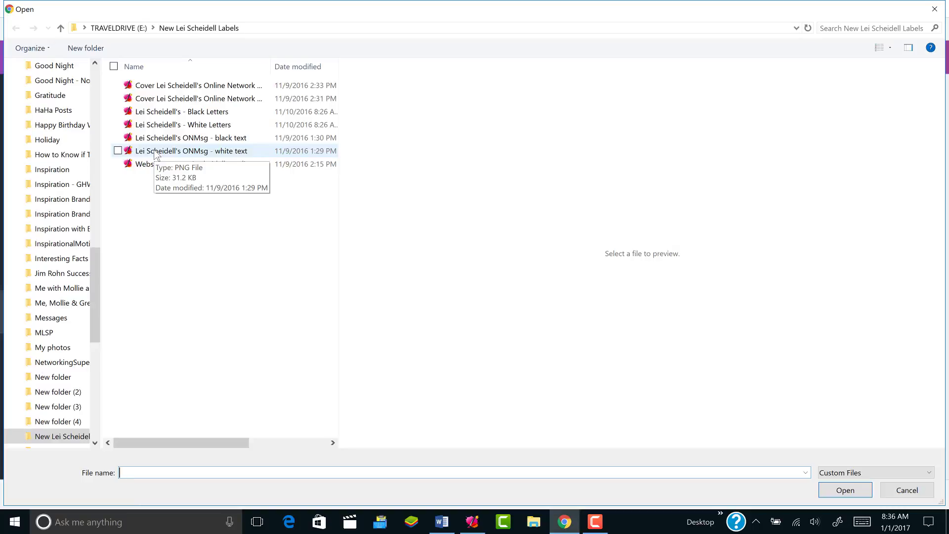
pyautogui.click(936, 10)
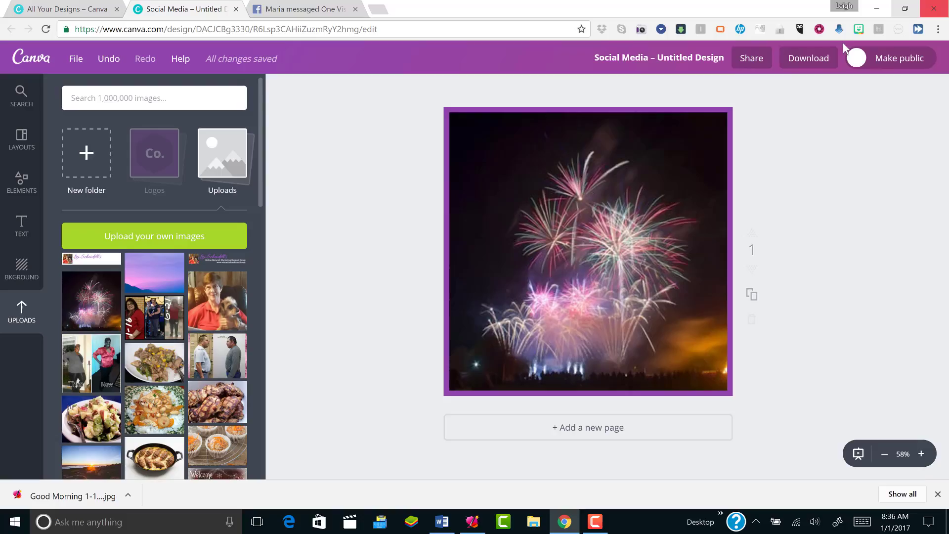
pyautogui.click(230, 262)
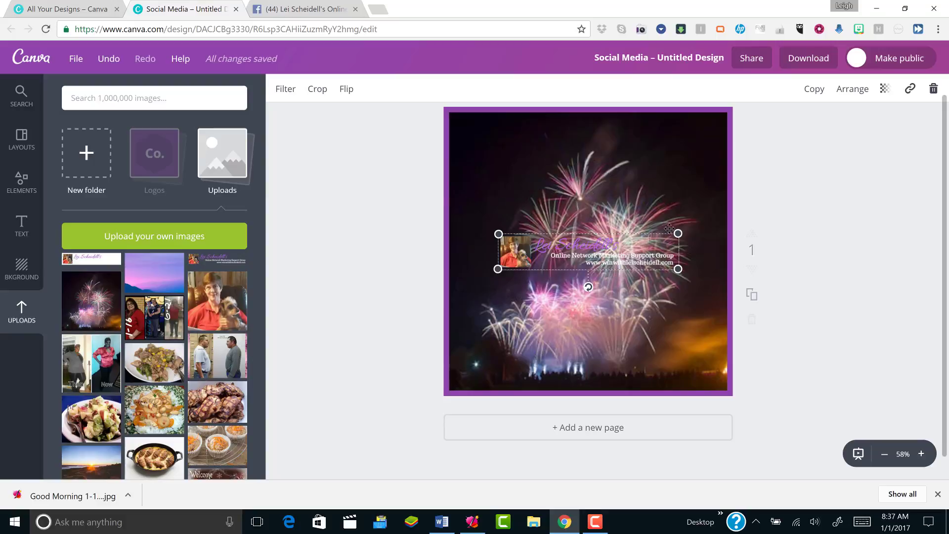
# Shrink the logo banner to a small size, keeping the fireworks photo centred
pyautogui.moveTo(678, 234); pyautogui.dragTo(571, 254)
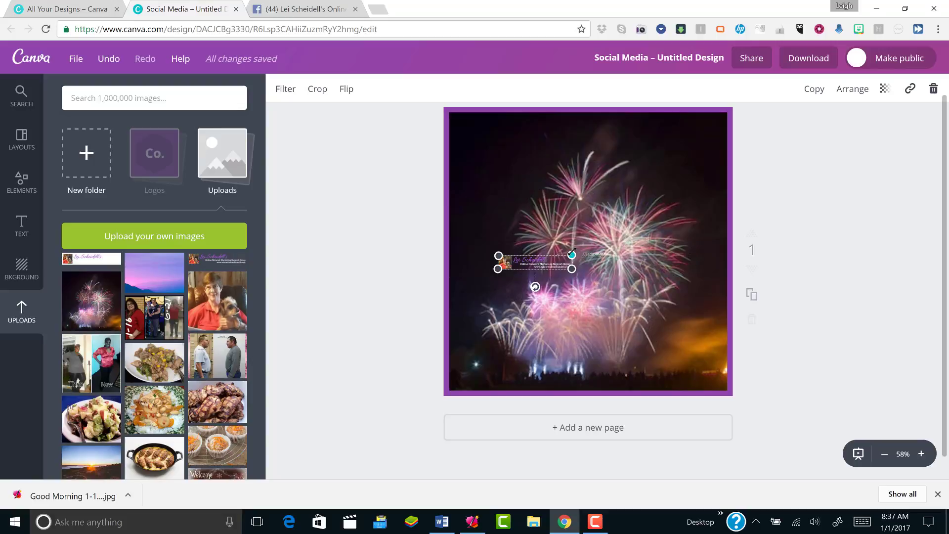
pyautogui.moveTo(549, 289); pyautogui.dragTo(791, 207)
pyautogui.click(547, 264)
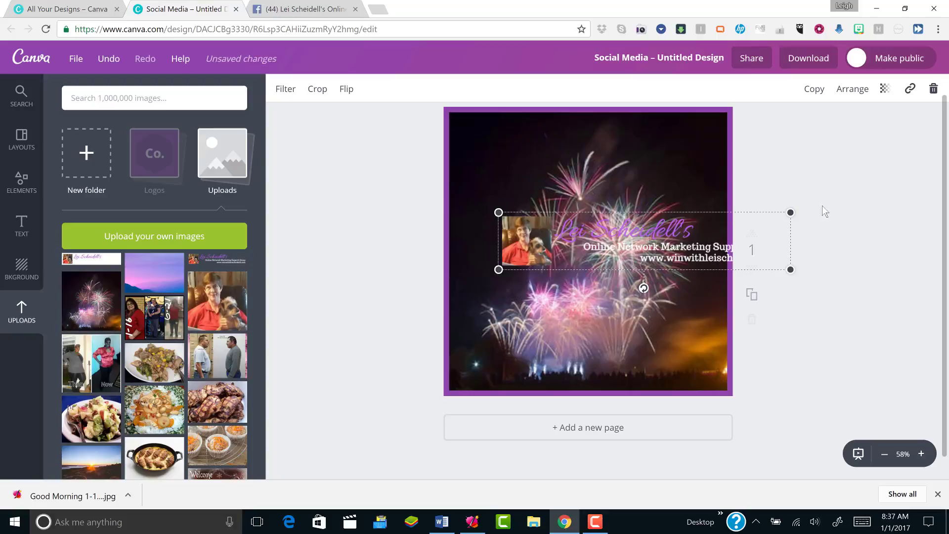
pyautogui.moveTo(792, 211); pyautogui.dragTo(602, 254)
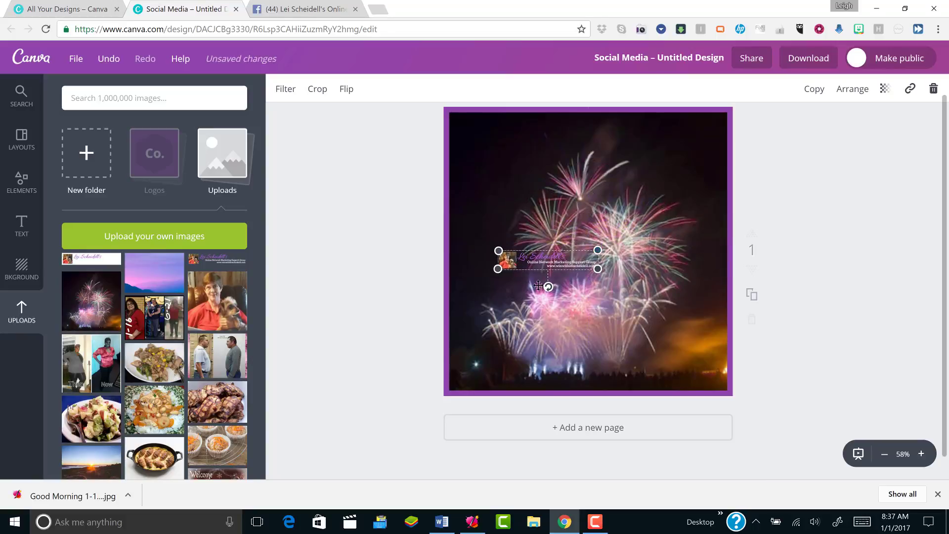
pyautogui.click(560, 283)
pyautogui.moveTo(560, 282)
pyautogui.mouseDown()
pyautogui.moveTo(557, 289)
pyautogui.moveTo(563, 271)
pyautogui.mouseUp()
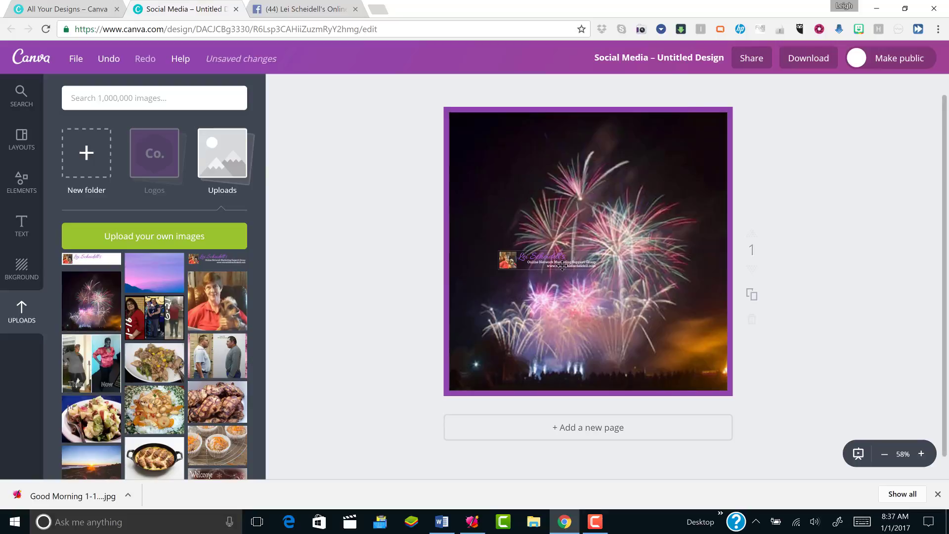
# Move the logo banner into the page's bottom-left corner
pyautogui.click(562, 266)
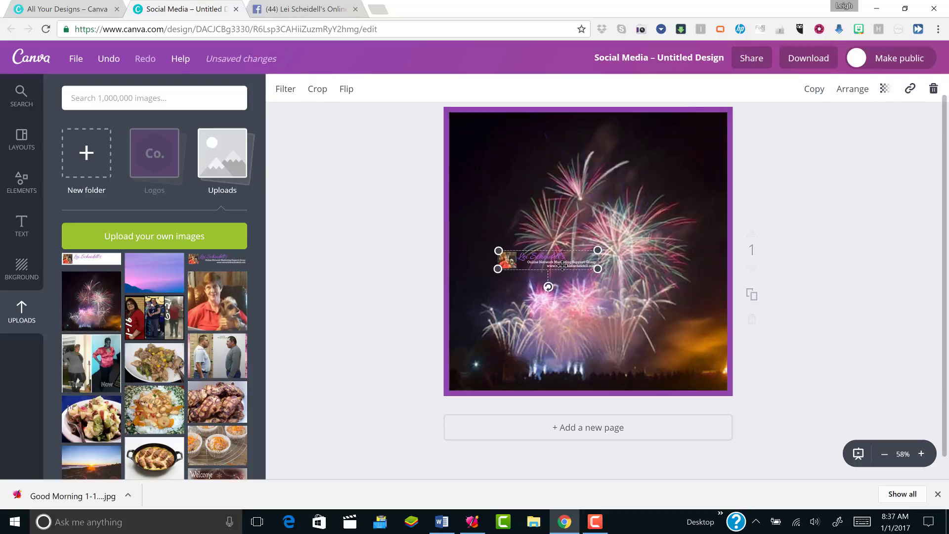
pyautogui.moveTo(561, 268); pyautogui.dragTo(692, 390)
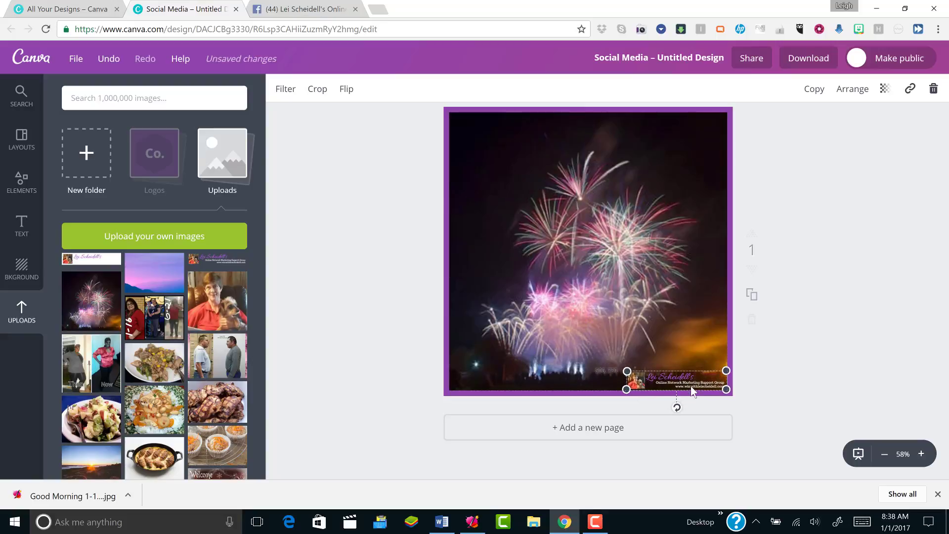
pyautogui.moveTo(692, 390); pyautogui.dragTo(513, 386)
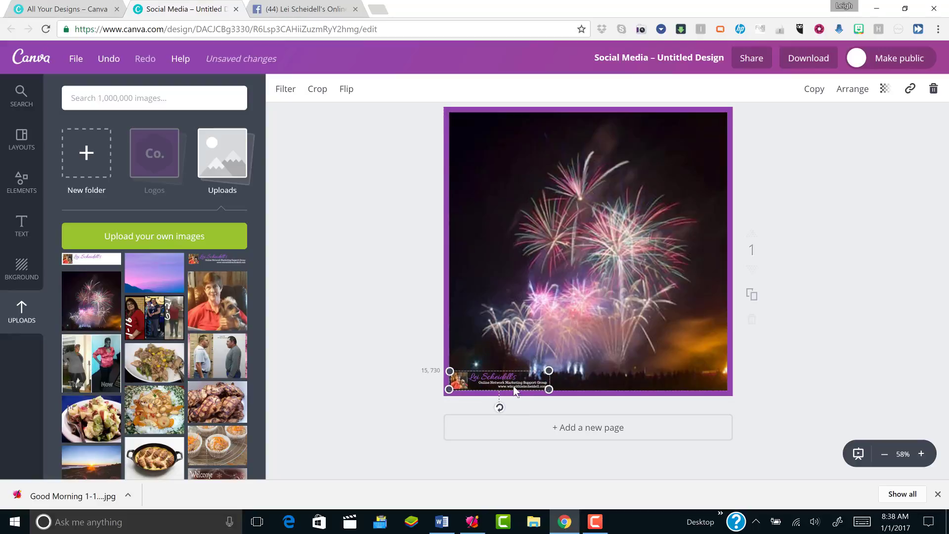
pyautogui.moveTo(513, 385); pyautogui.dragTo(515, 386)
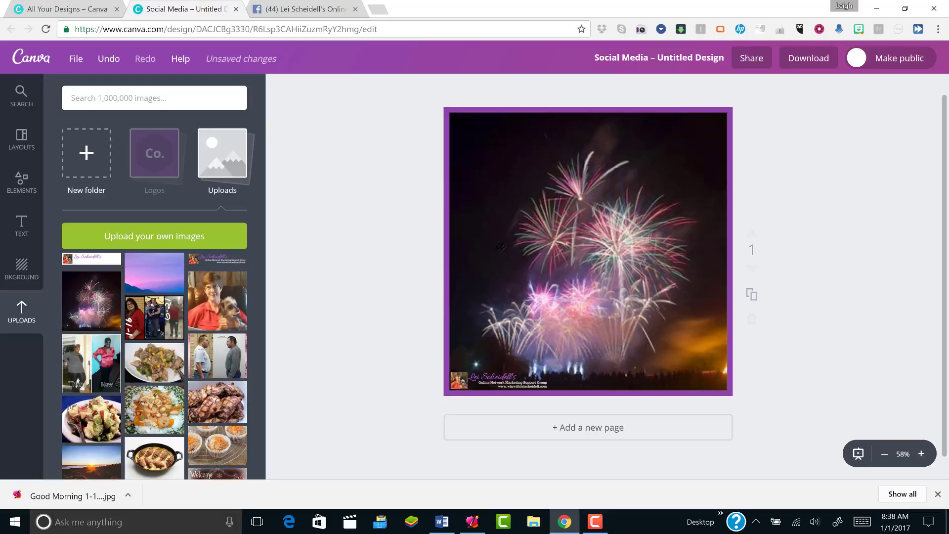
# Change the design title from Untitled Design to 'Image Backgrounds 2017'
pyautogui.click(658, 58)
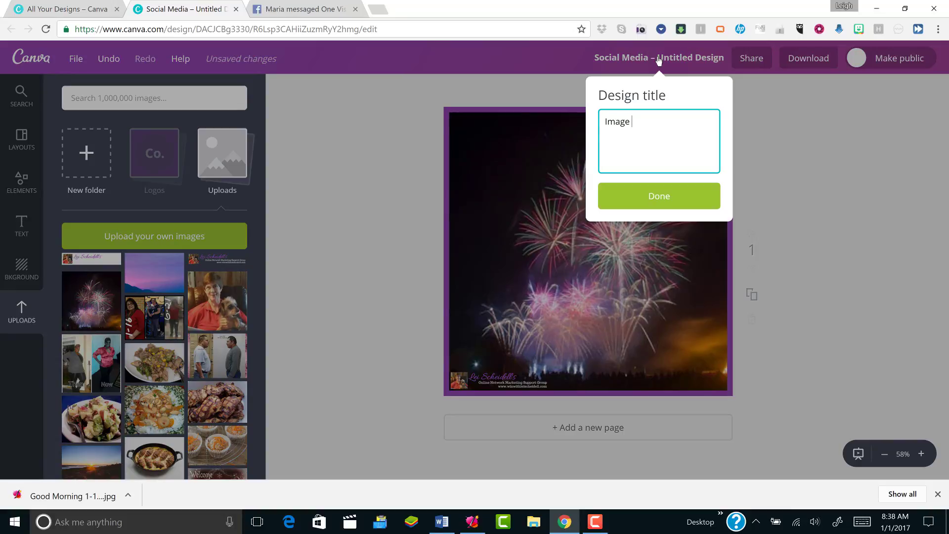
pyautogui.write('Backgrou')
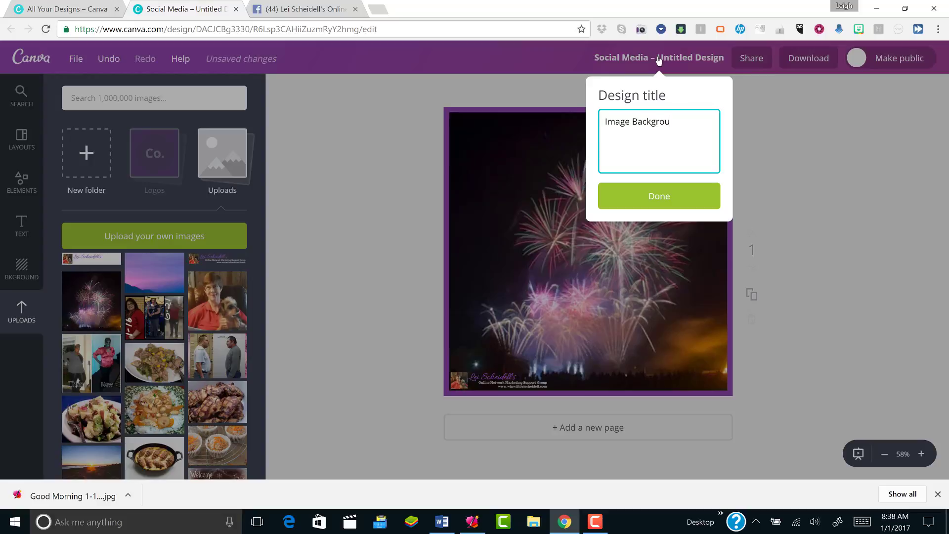
pyautogui.write('nds 2017')
pyautogui.press('Return')
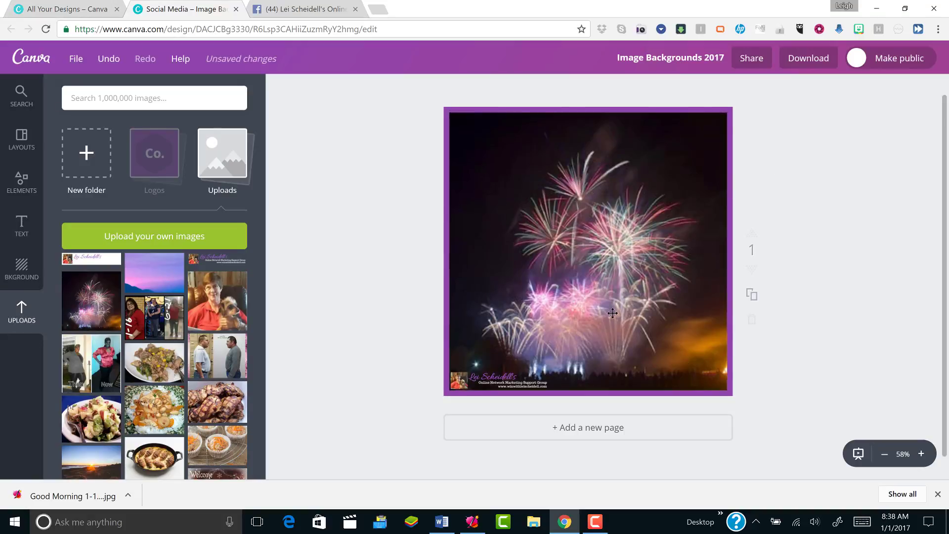
# Duplicate the fireworks page and scroll down to the new page 2
pyautogui.click(753, 295)
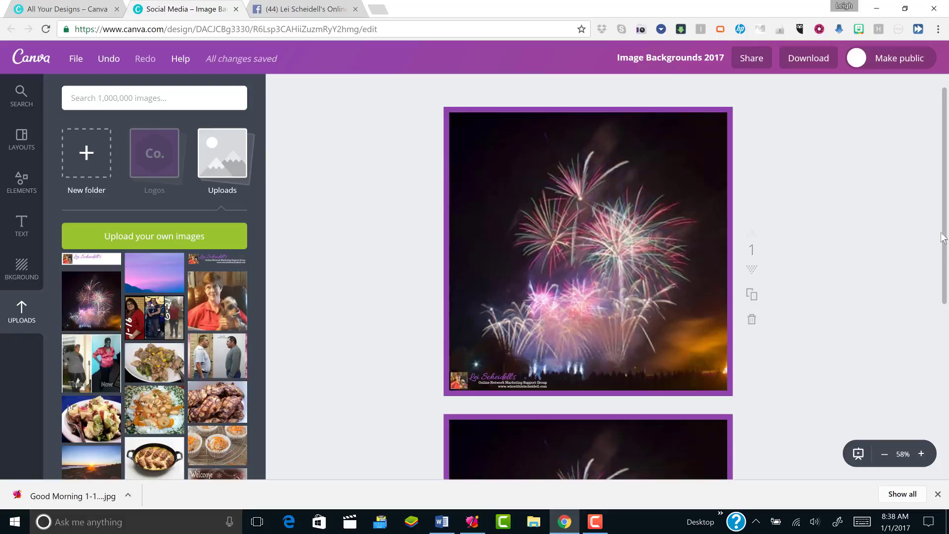
pyautogui.moveTo(947, 210); pyautogui.dragTo(945, 362)
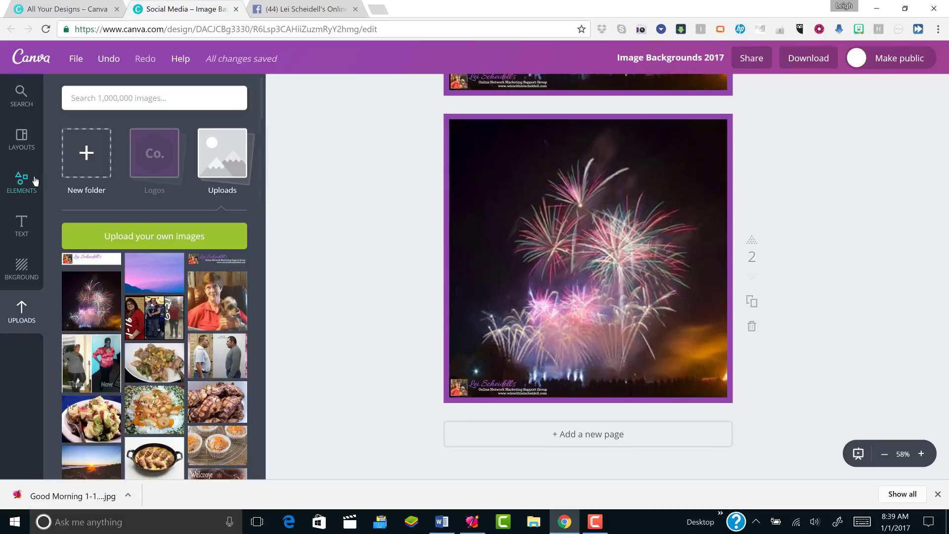
pyautogui.click(21, 225)
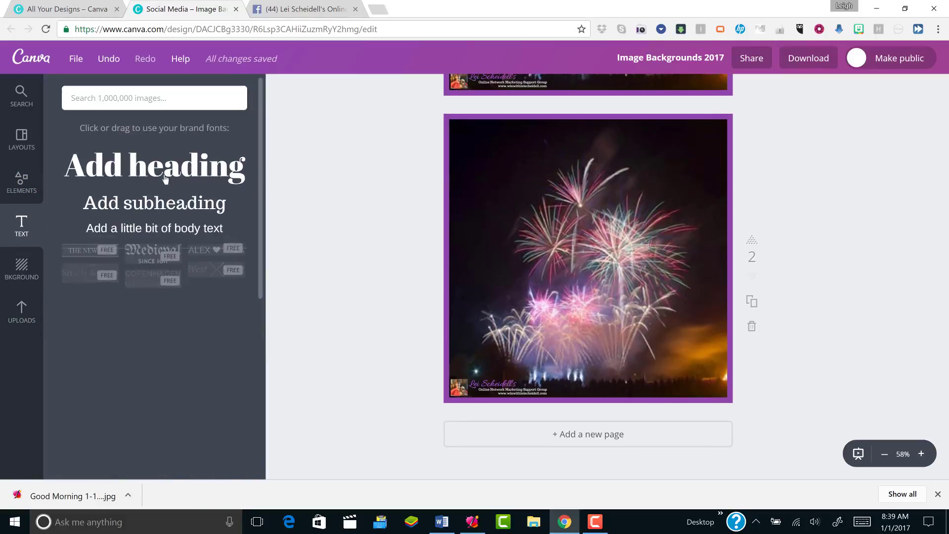
# Add a heading to page 2 and set its font to Allura
pyautogui.click(186, 181)
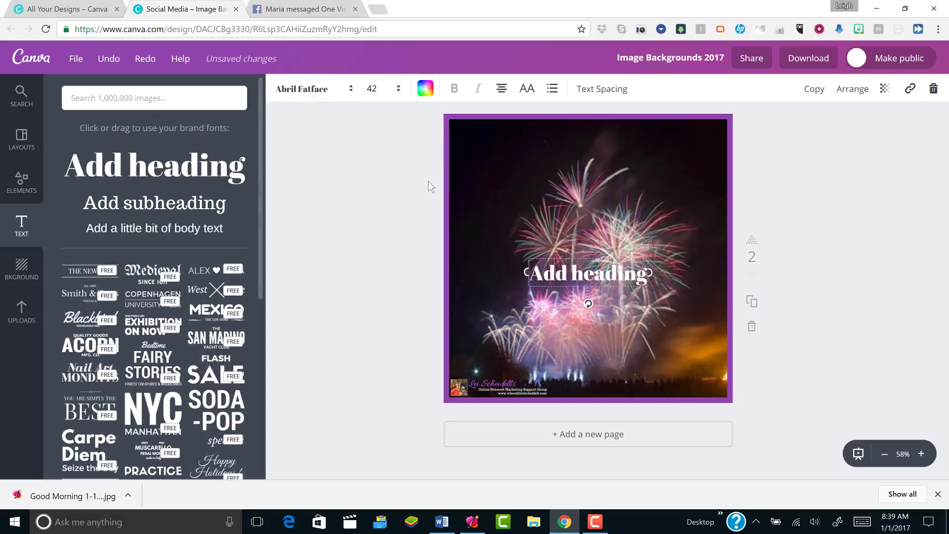
pyautogui.click(314, 88)
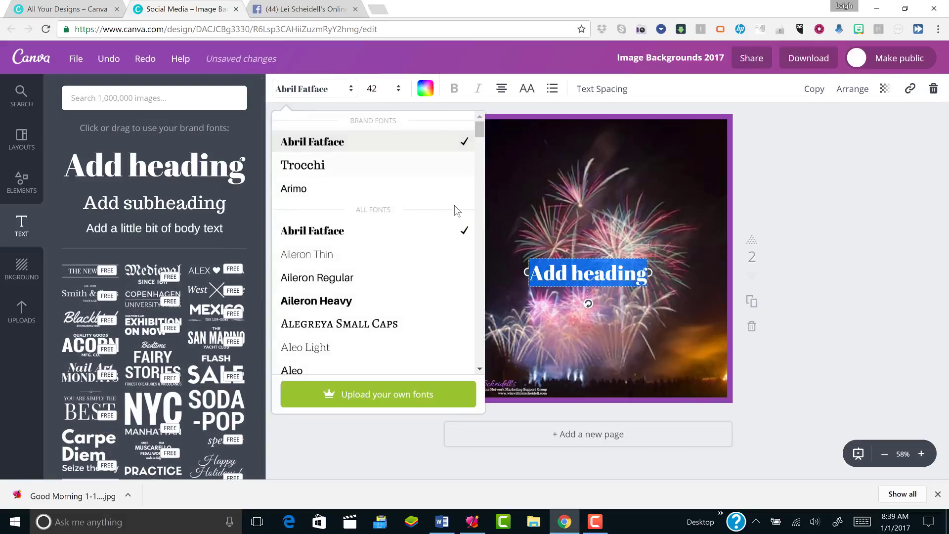
pyautogui.scroll(-10, 482, 216)
pyautogui.scroll(-15, 482, 216)
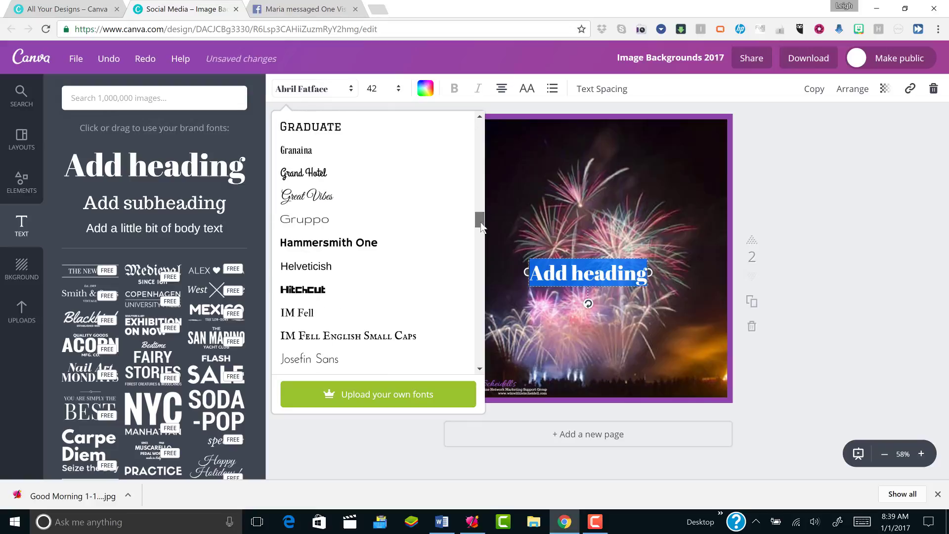
pyautogui.scroll(6, 482, 207)
pyautogui.moveTo(482, 201); pyautogui.dragTo(483, 152)
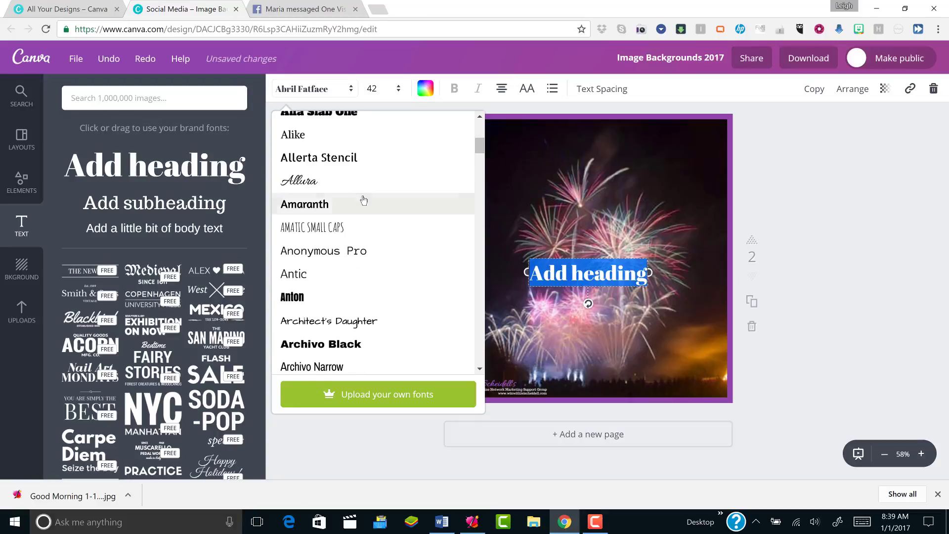
pyautogui.click(341, 185)
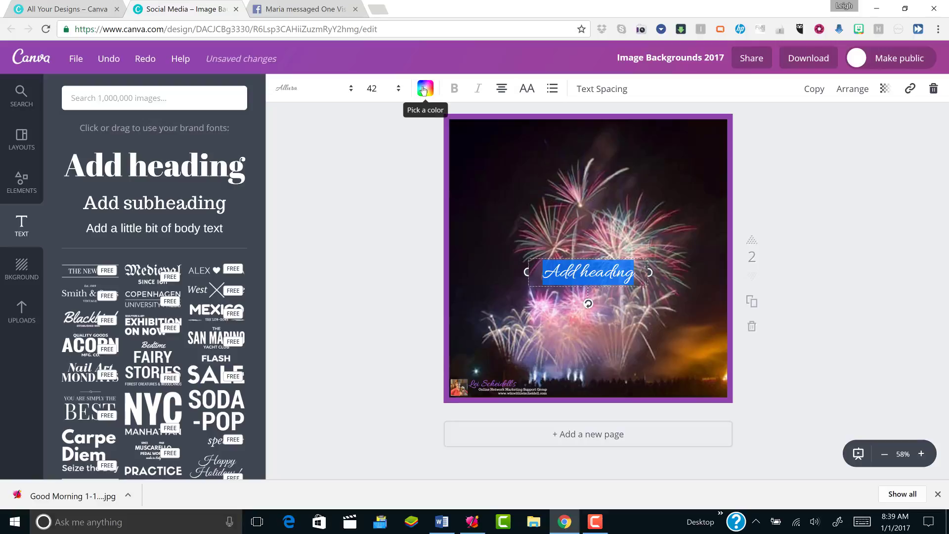
# Colour the heading brand purple and move it to the top-left area
pyautogui.click(423, 90)
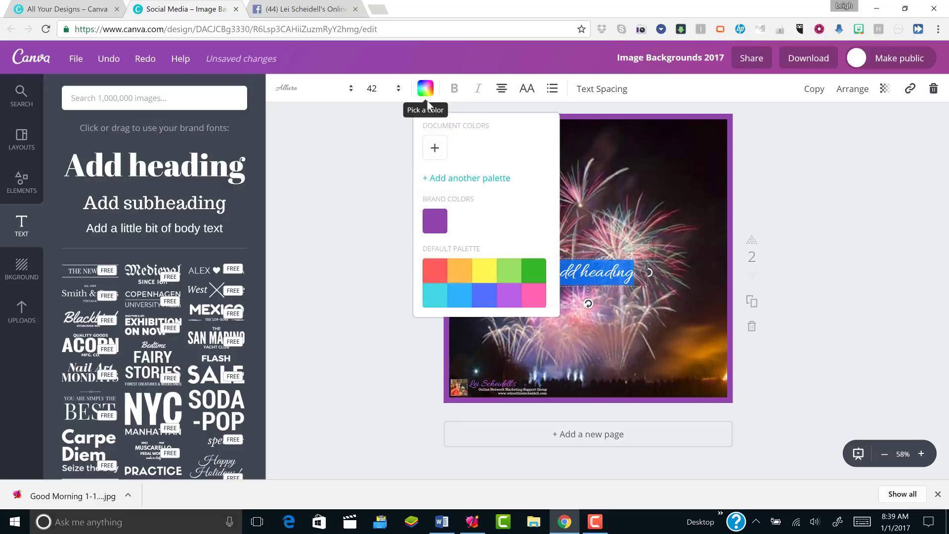
pyautogui.click(437, 225)
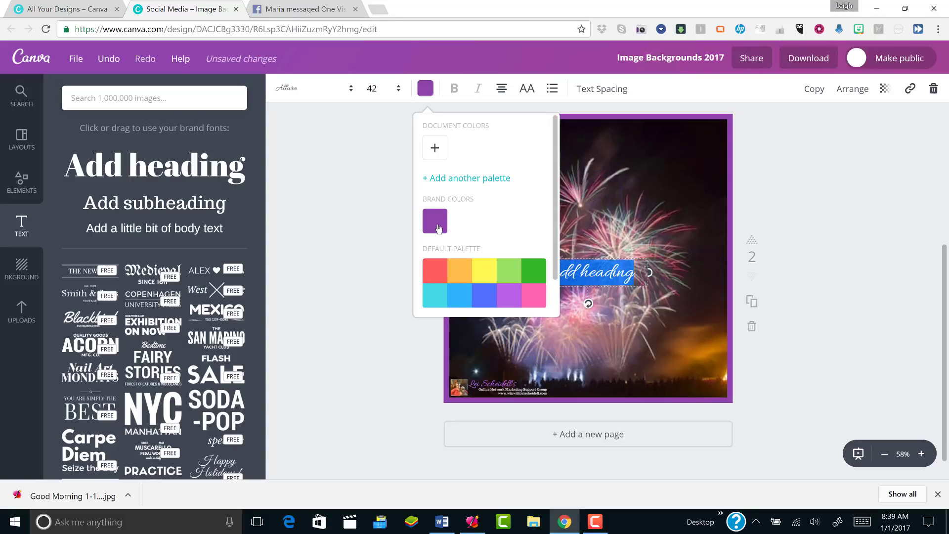
pyautogui.click(374, 229)
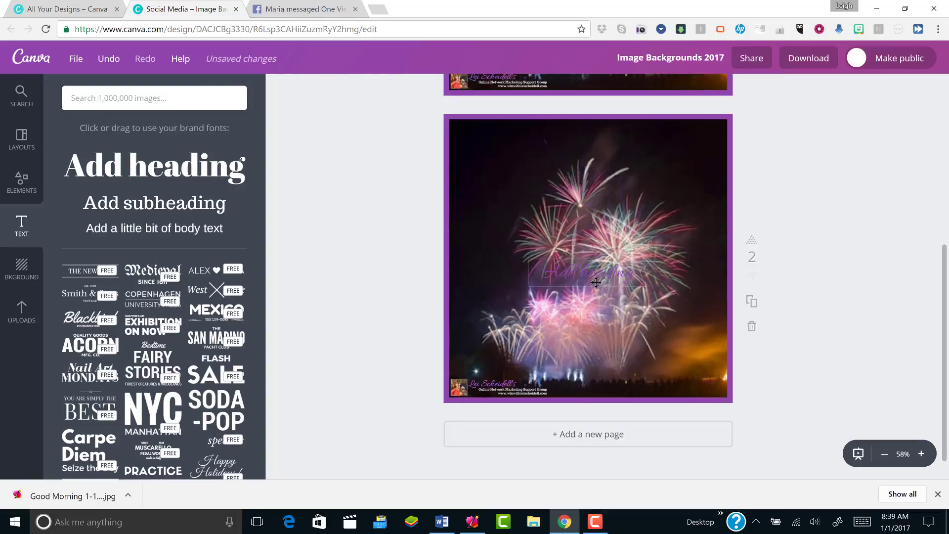
pyautogui.moveTo(596, 278); pyautogui.dragTo(524, 160)
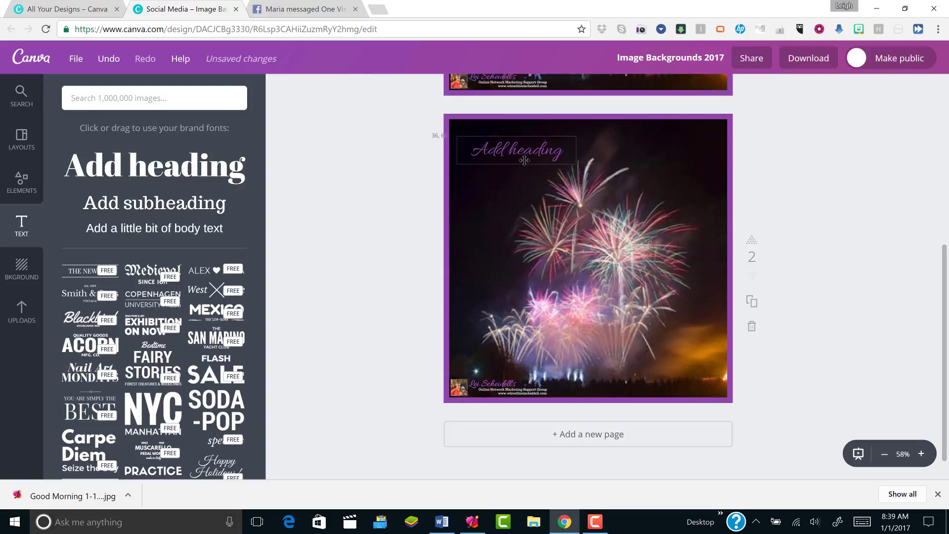
# Change the heading text to 'Happy New Year' at font size 48
pyautogui.doubleClick(565, 149)
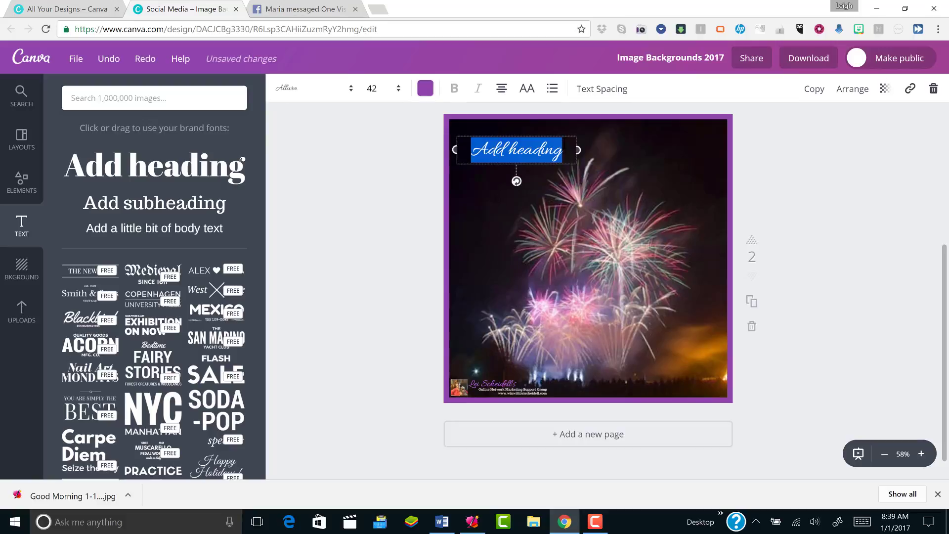
pyautogui.write('Happ')
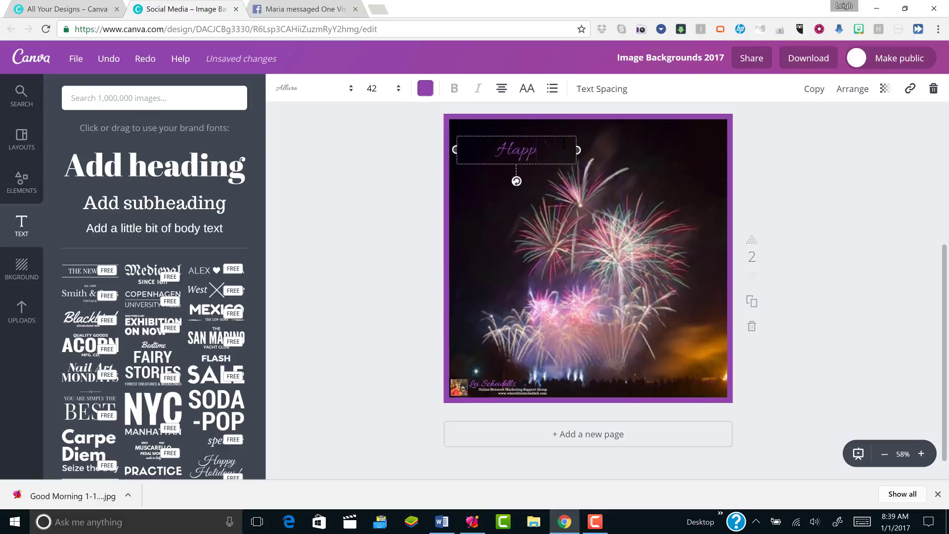
pyautogui.write('y New Year')
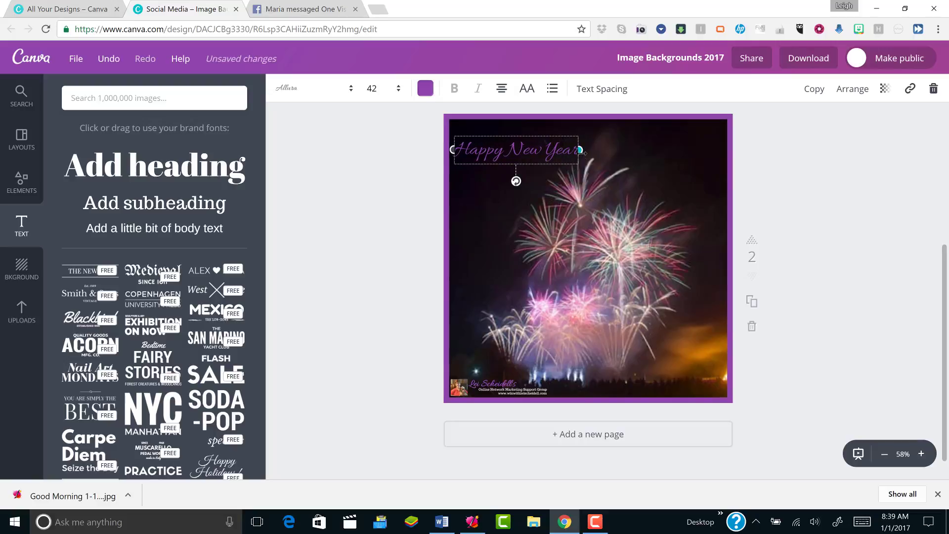
pyautogui.moveTo(580, 150); pyautogui.dragTo(599, 150)
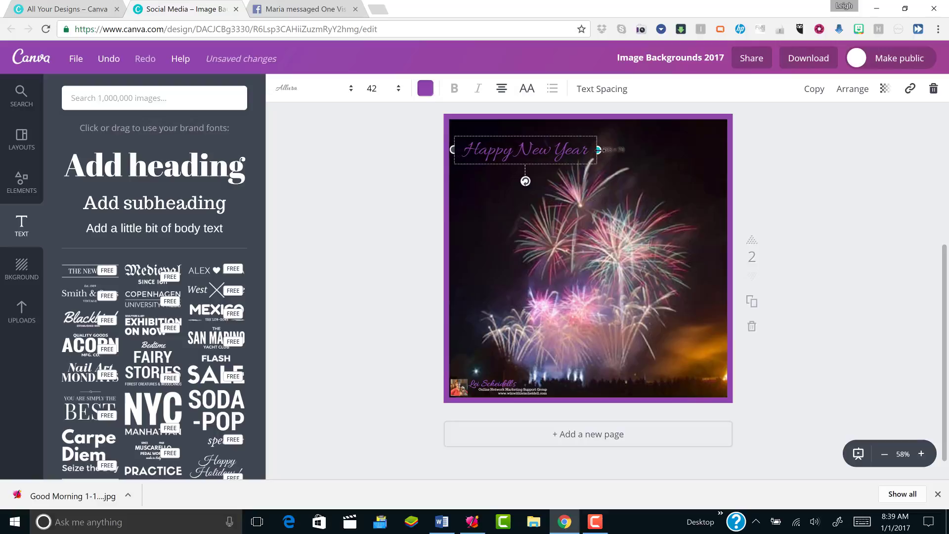
pyautogui.click(374, 90)
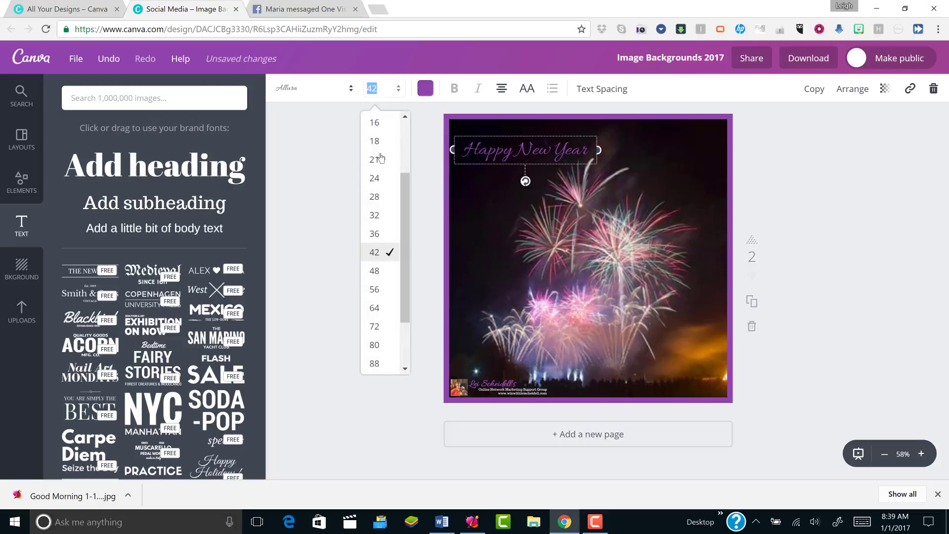
pyautogui.click(372, 270)
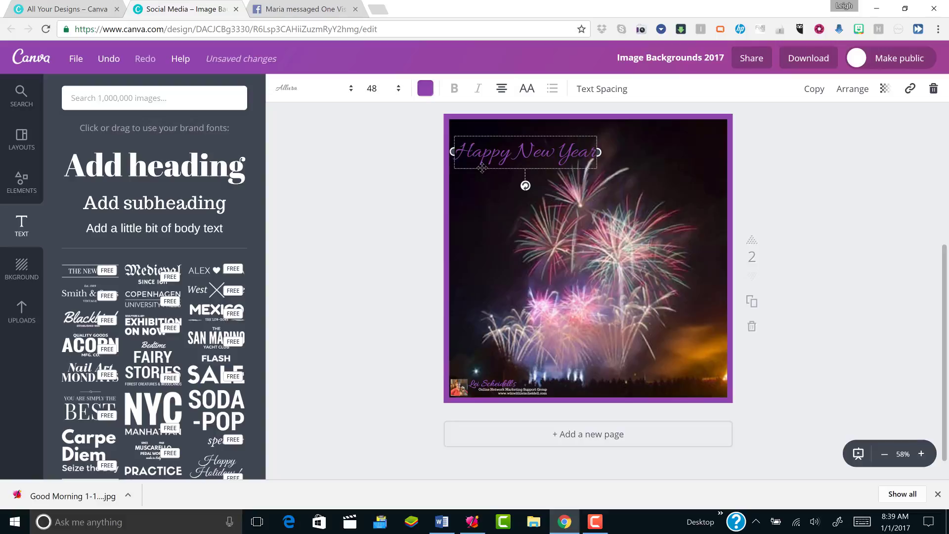
# Fine-tune the Happy New Year heading's position near the top-left of the fireworks
pyautogui.moveTo(505, 177); pyautogui.dragTo(503, 171)
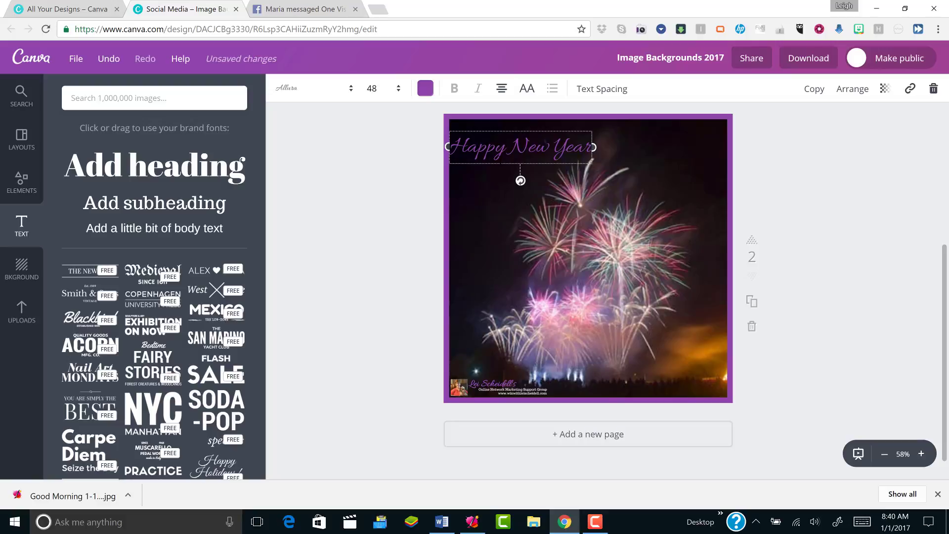
pyautogui.moveTo(497, 178); pyautogui.dragTo(496, 175)
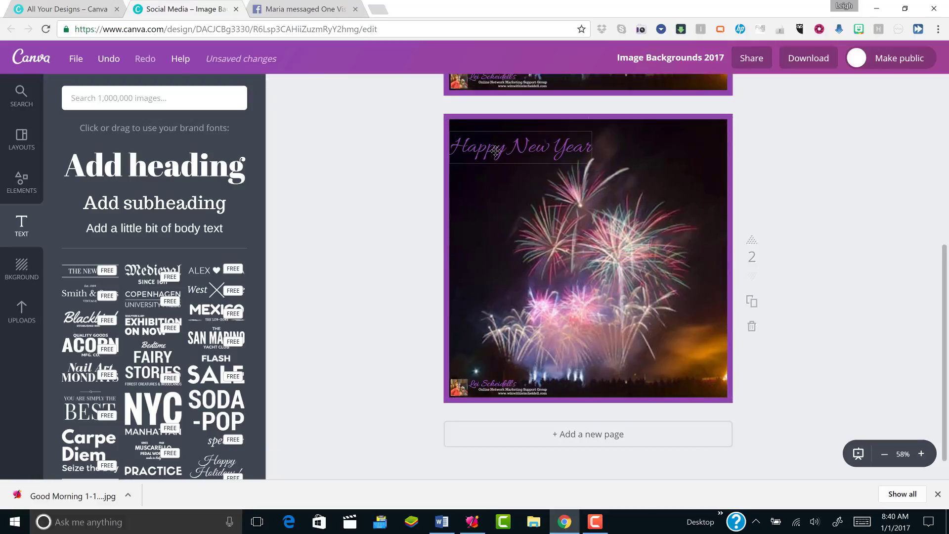
pyautogui.click(496, 152)
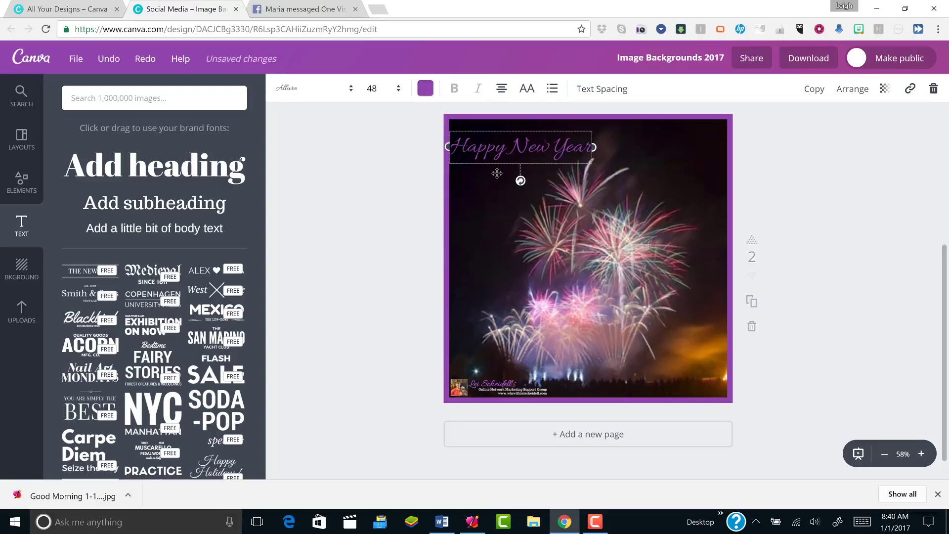
pyautogui.moveTo(497, 173); pyautogui.dragTo(500, 173)
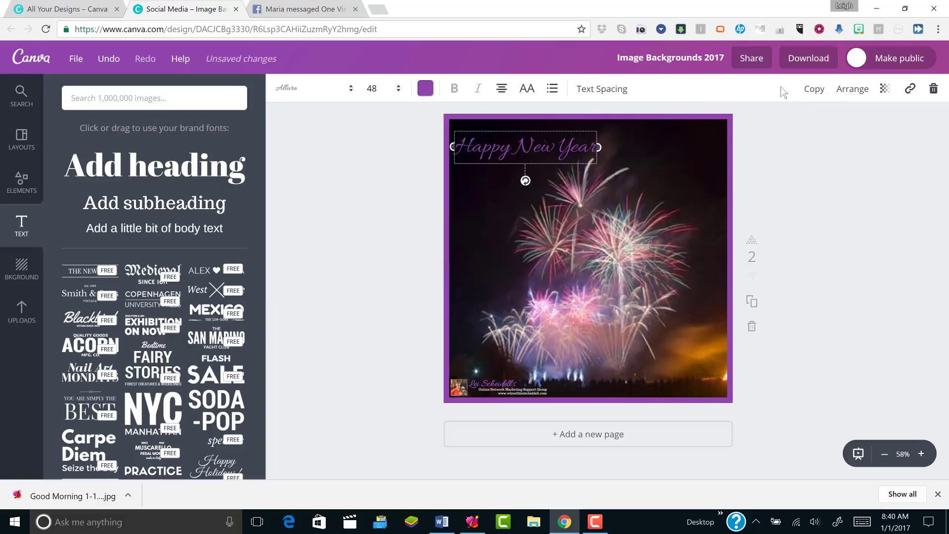
# Copy the Happy New Year text to the lower right and retype it as '2017'
pyautogui.click(814, 89)
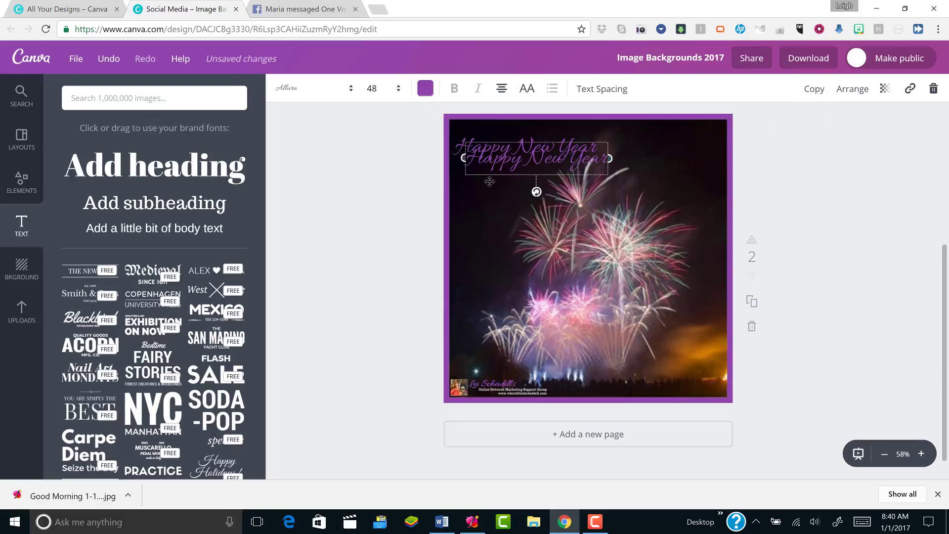
pyautogui.moveTo(538, 265); pyautogui.dragTo(683, 377)
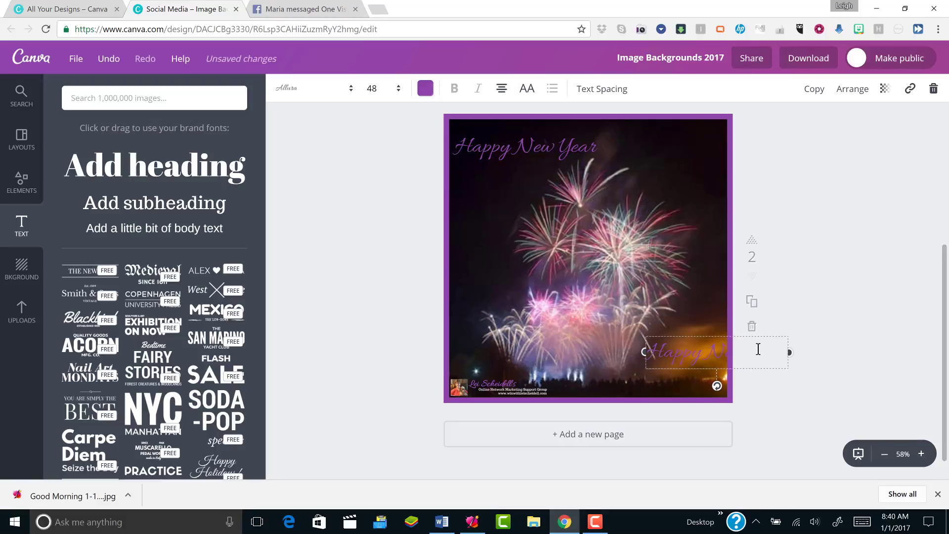
pyautogui.moveTo(727, 355); pyautogui.dragTo(711, 356)
pyautogui.moveTo(703, 416); pyautogui.dragTo(652, 315)
pyautogui.click(696, 383)
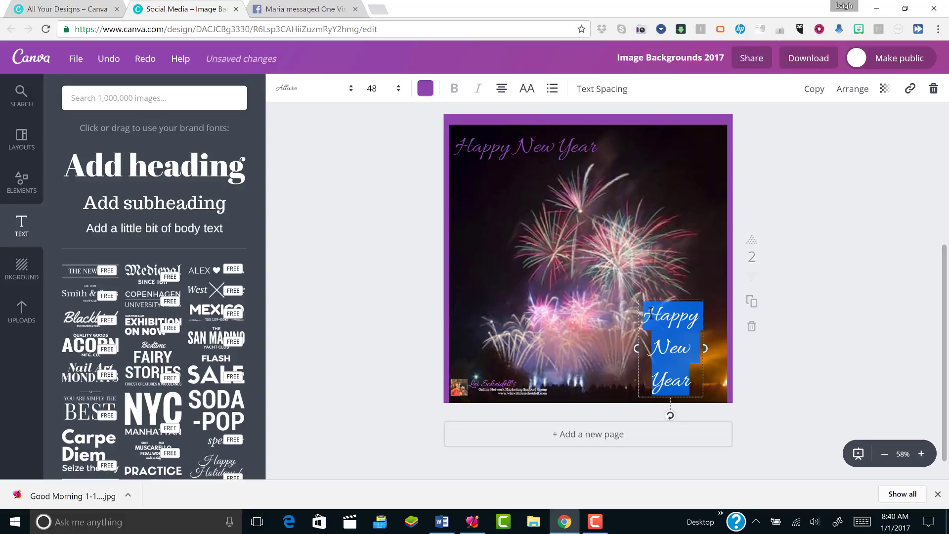
pyautogui.write('2017')
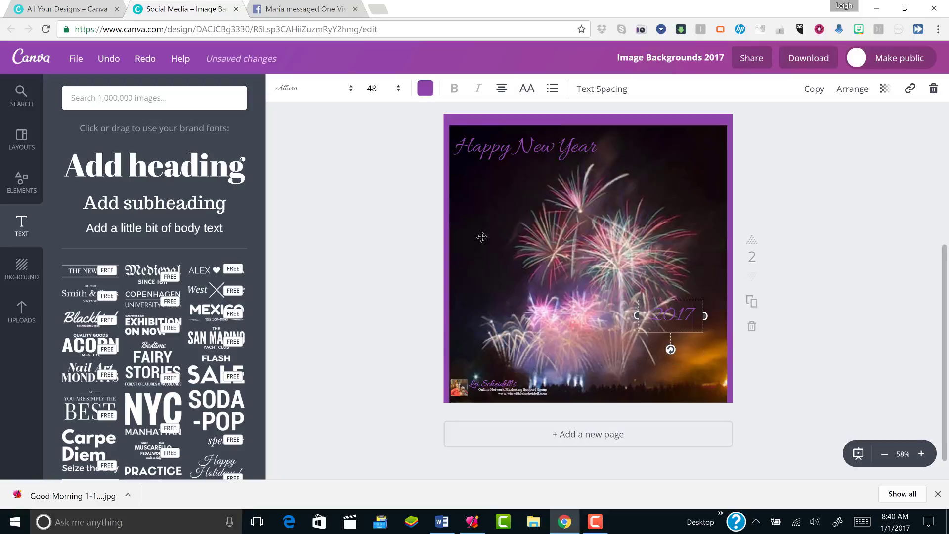
# Place '2017' in the bottom-right corner and colour it white
pyautogui.moveTo(517, 253); pyautogui.dragTo(517, 246)
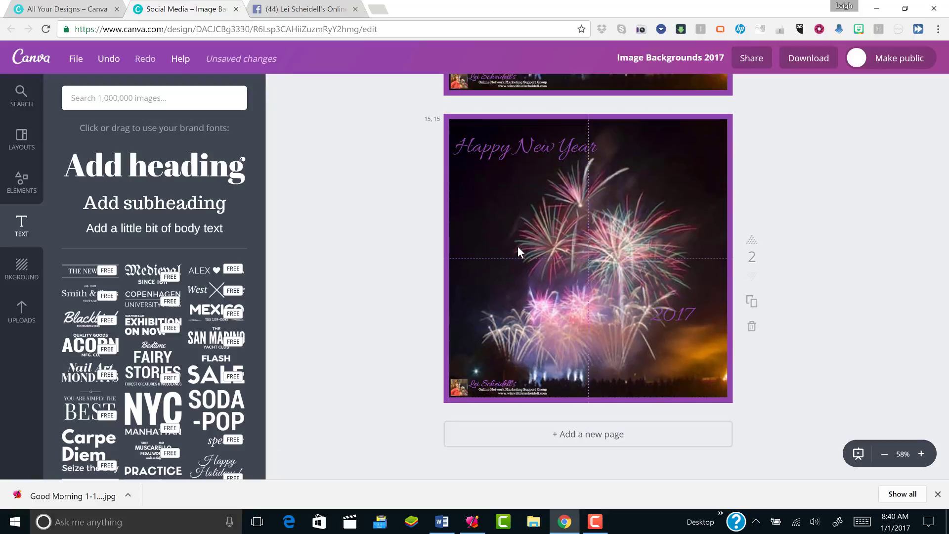
pyautogui.click(686, 318)
pyautogui.moveTo(685, 339); pyautogui.dragTo(705, 380)
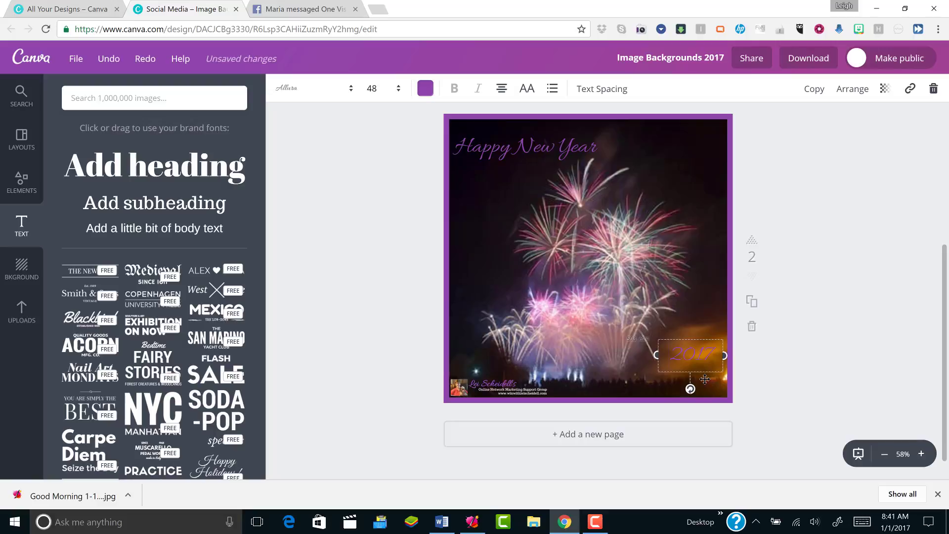
pyautogui.click(425, 90)
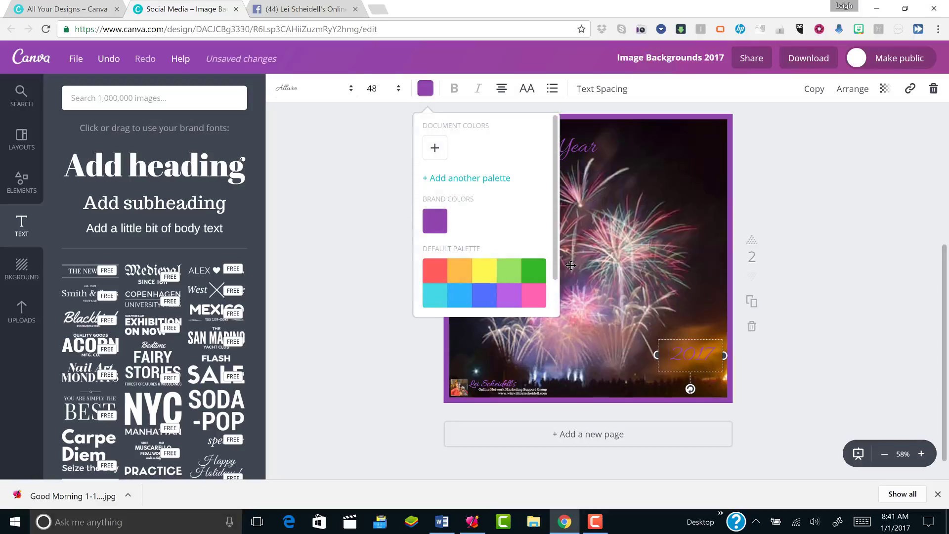
pyautogui.moveTo(555, 257); pyautogui.dragTo(557, 302)
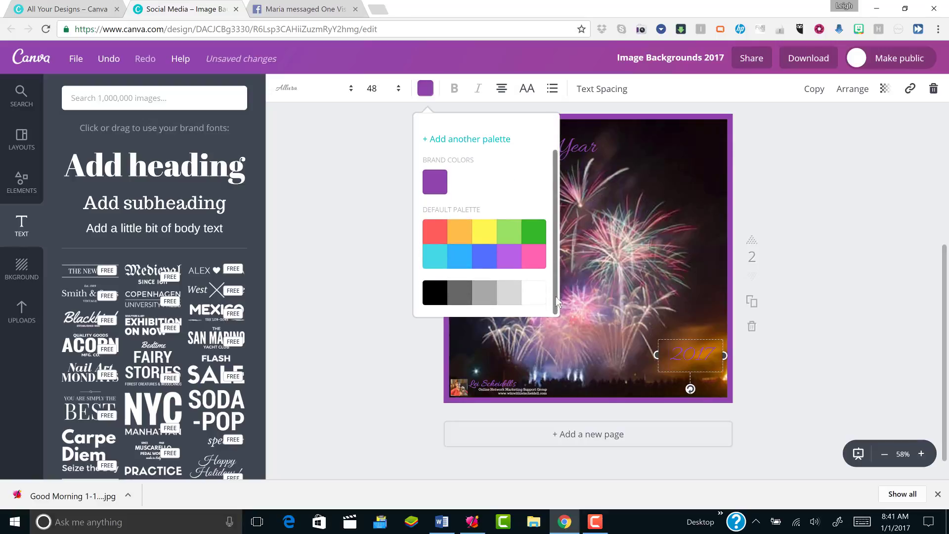
pyautogui.click(531, 298)
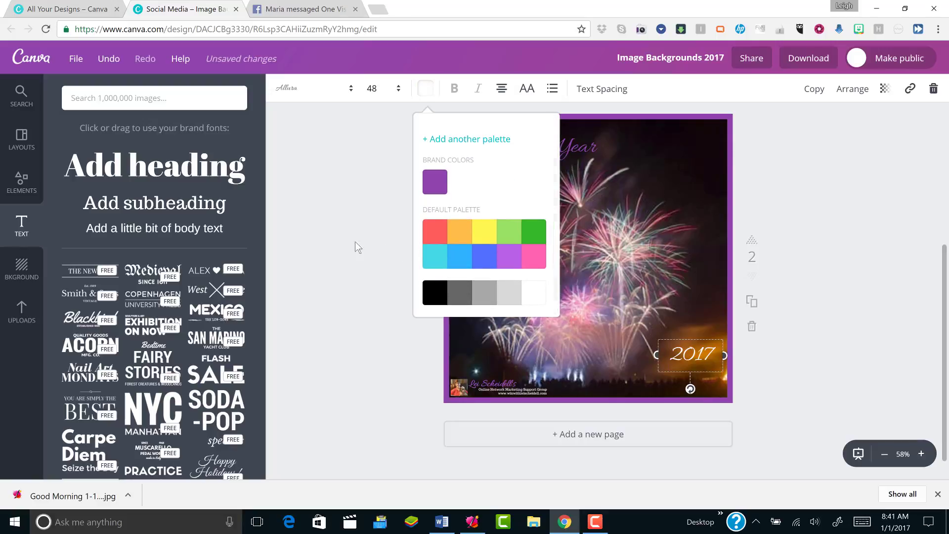
pyautogui.click(347, 224)
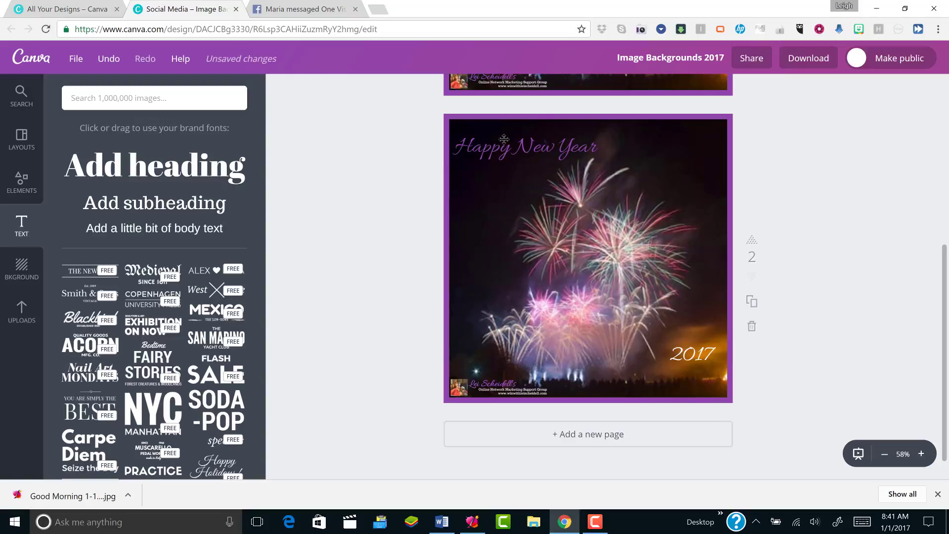
# Retitle the design 'Happy New Year 2017' in place of 'Image Backgrounds 2017'
pyautogui.click(633, 62)
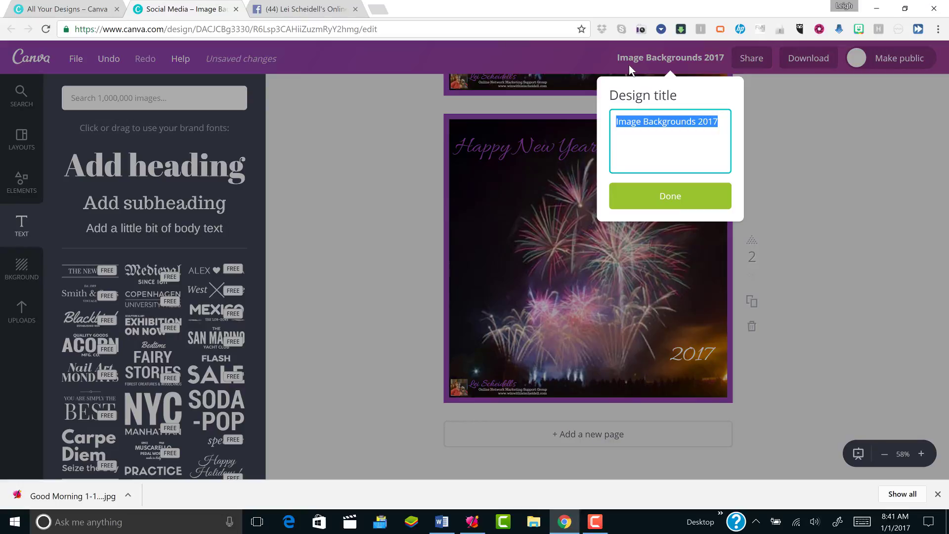
pyautogui.write('Ha')
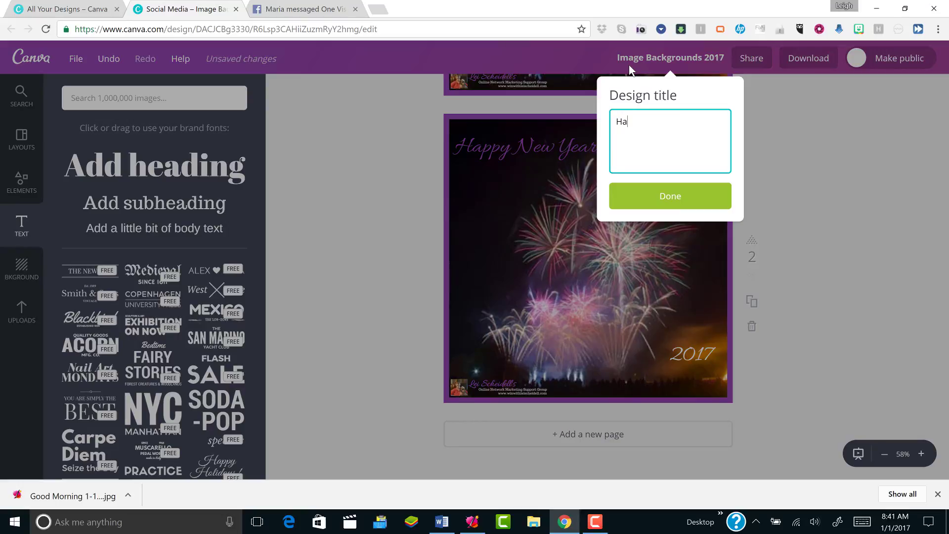
pyautogui.write('ppy New Year ')
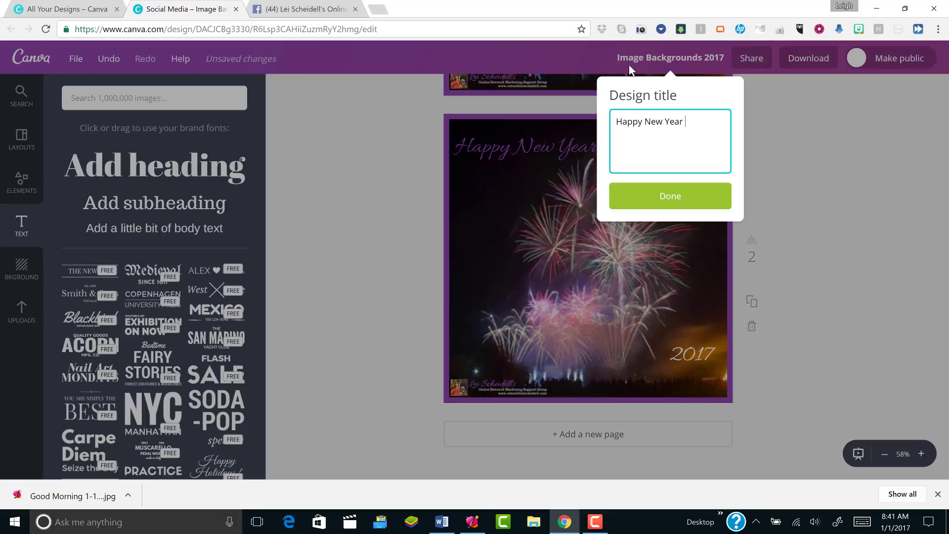
pyautogui.write('2017')
pyautogui.press('Return')
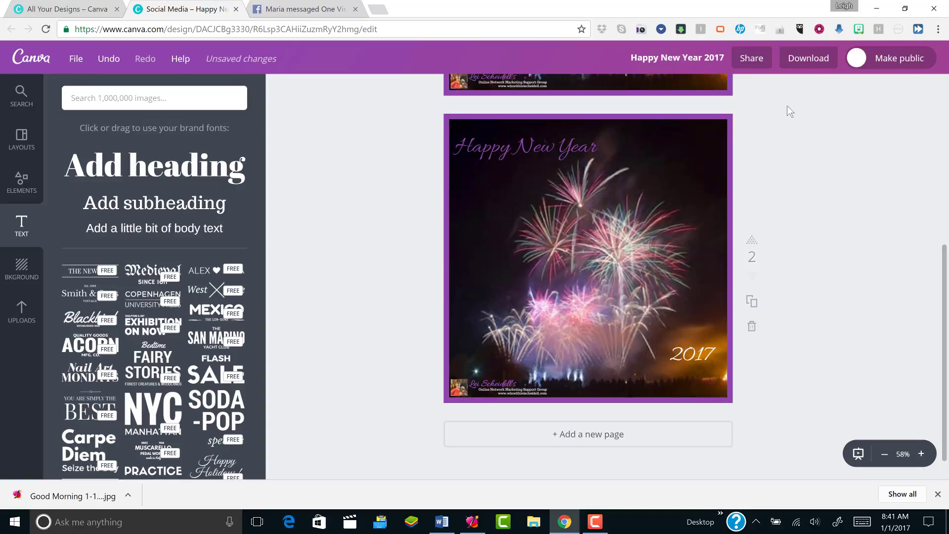
# Download only page 2 of the design as a PNG
pyautogui.click(814, 59)
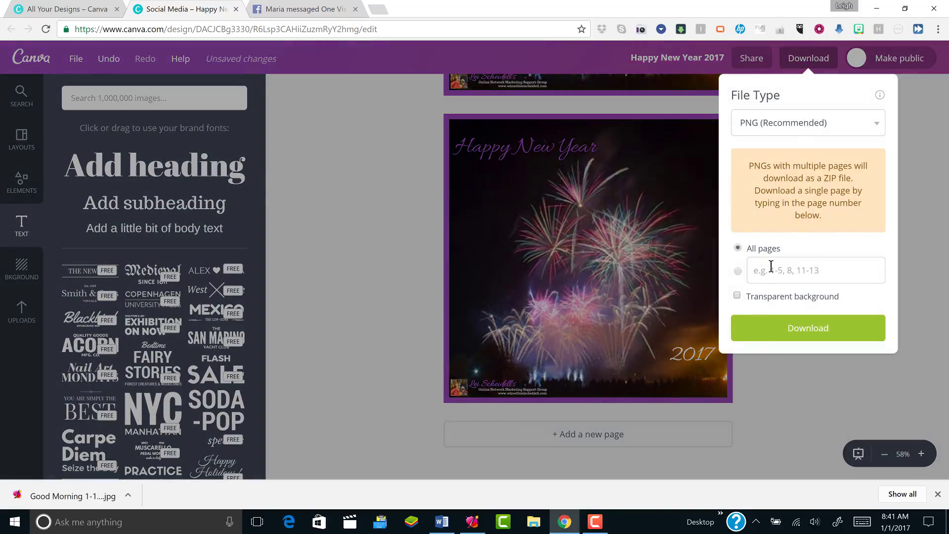
pyautogui.click(763, 271)
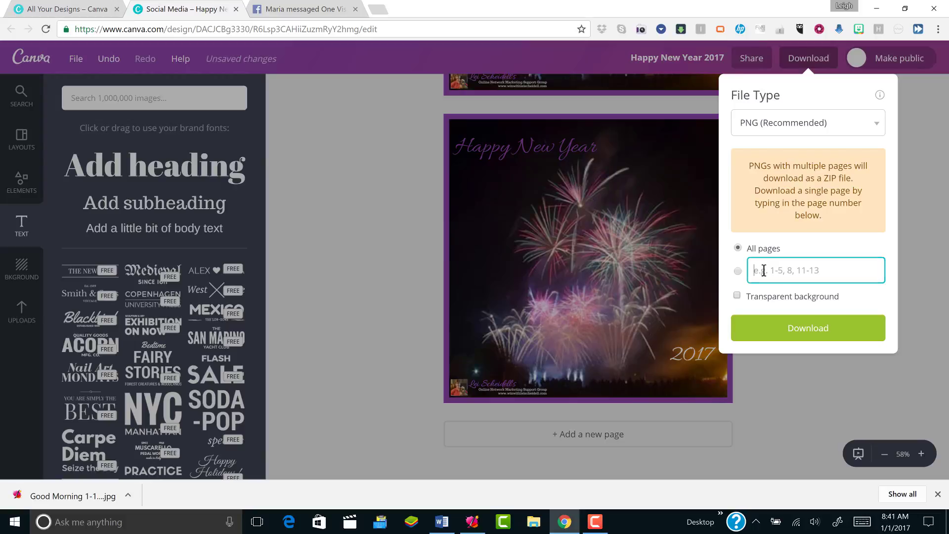
pyautogui.write('2')
pyautogui.click(766, 332)
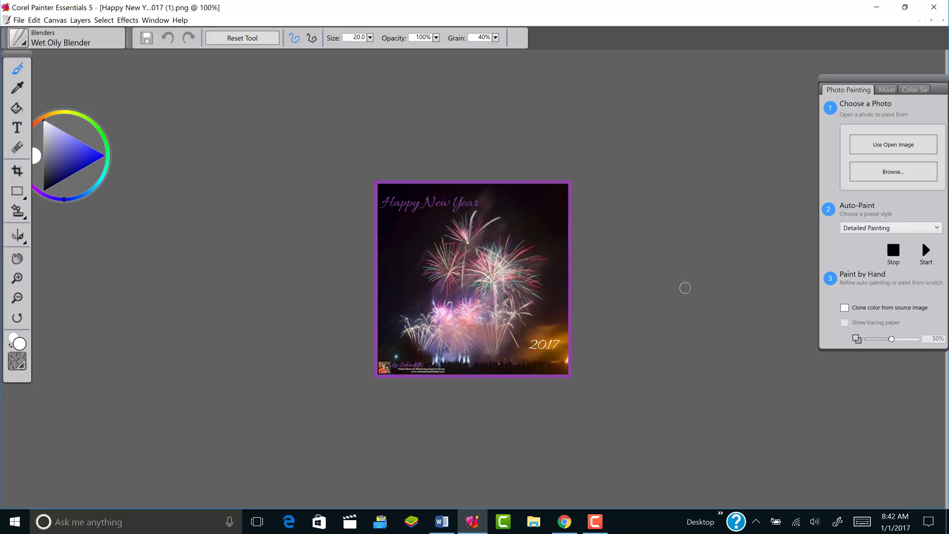
# Close the downloaded image in Painter and minimize Painter to return to Canva
pyautogui.click(19, 20)
pyautogui.click(24, 78)
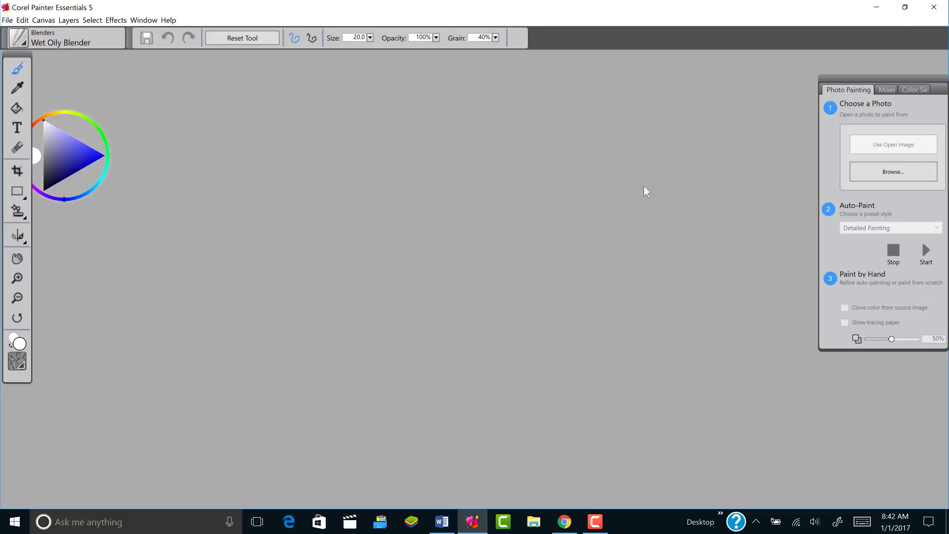
pyautogui.click(876, 8)
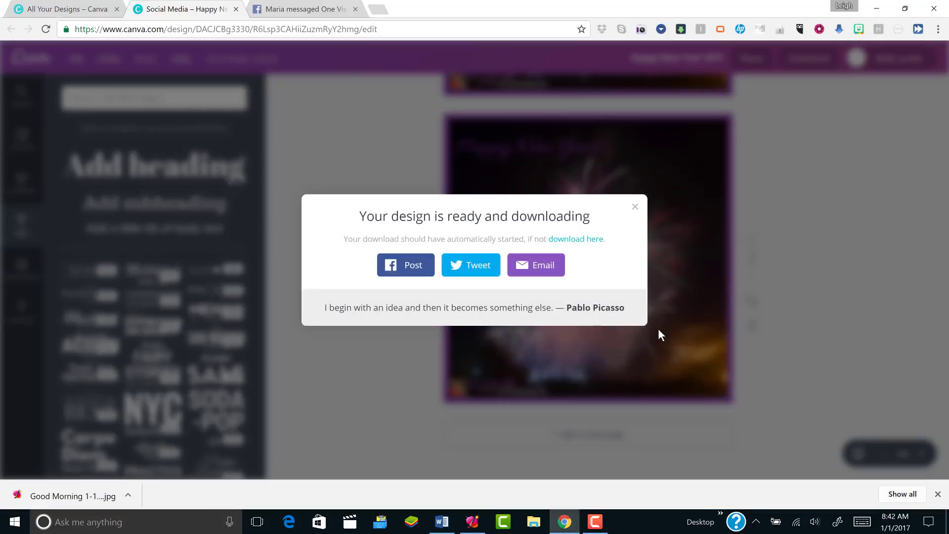
# Close the 'design is ready' download message and scroll back up to page 1
pyautogui.click(841, 233)
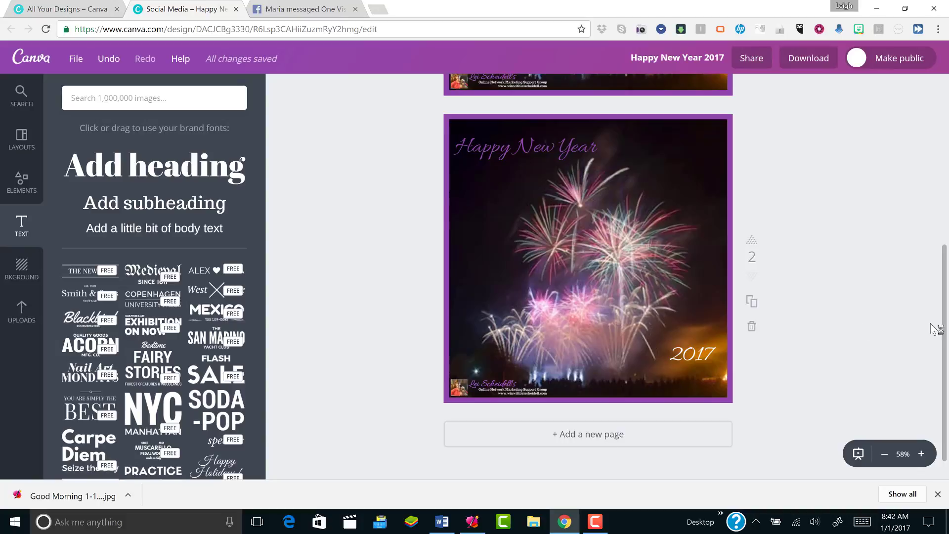
pyautogui.scroll(1, 933, 268)
pyautogui.moveTo(933, 268); pyautogui.dragTo(943, 99)
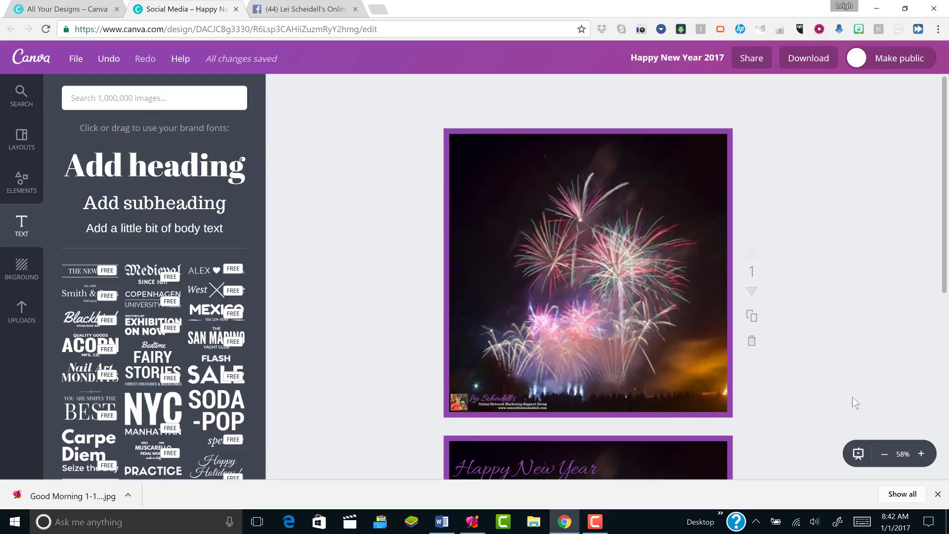
pyautogui.click(595, 524)
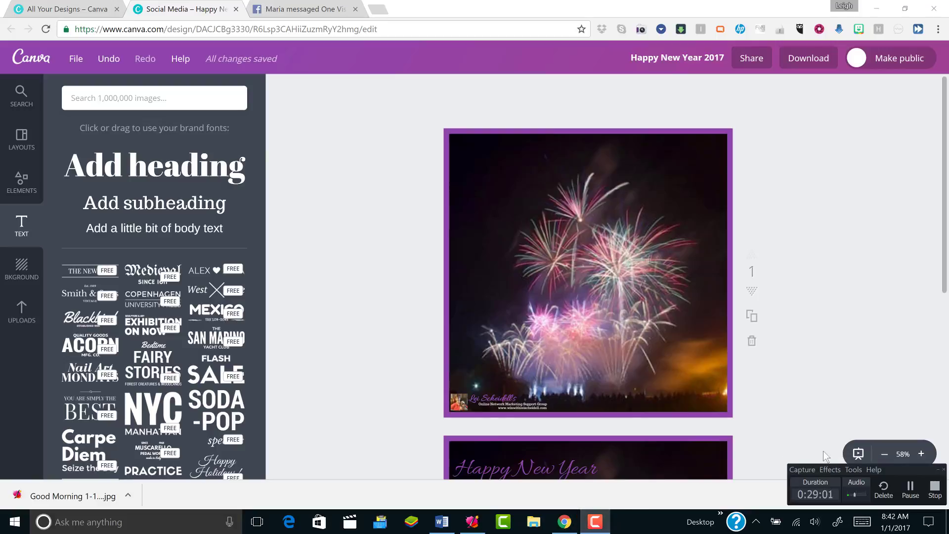